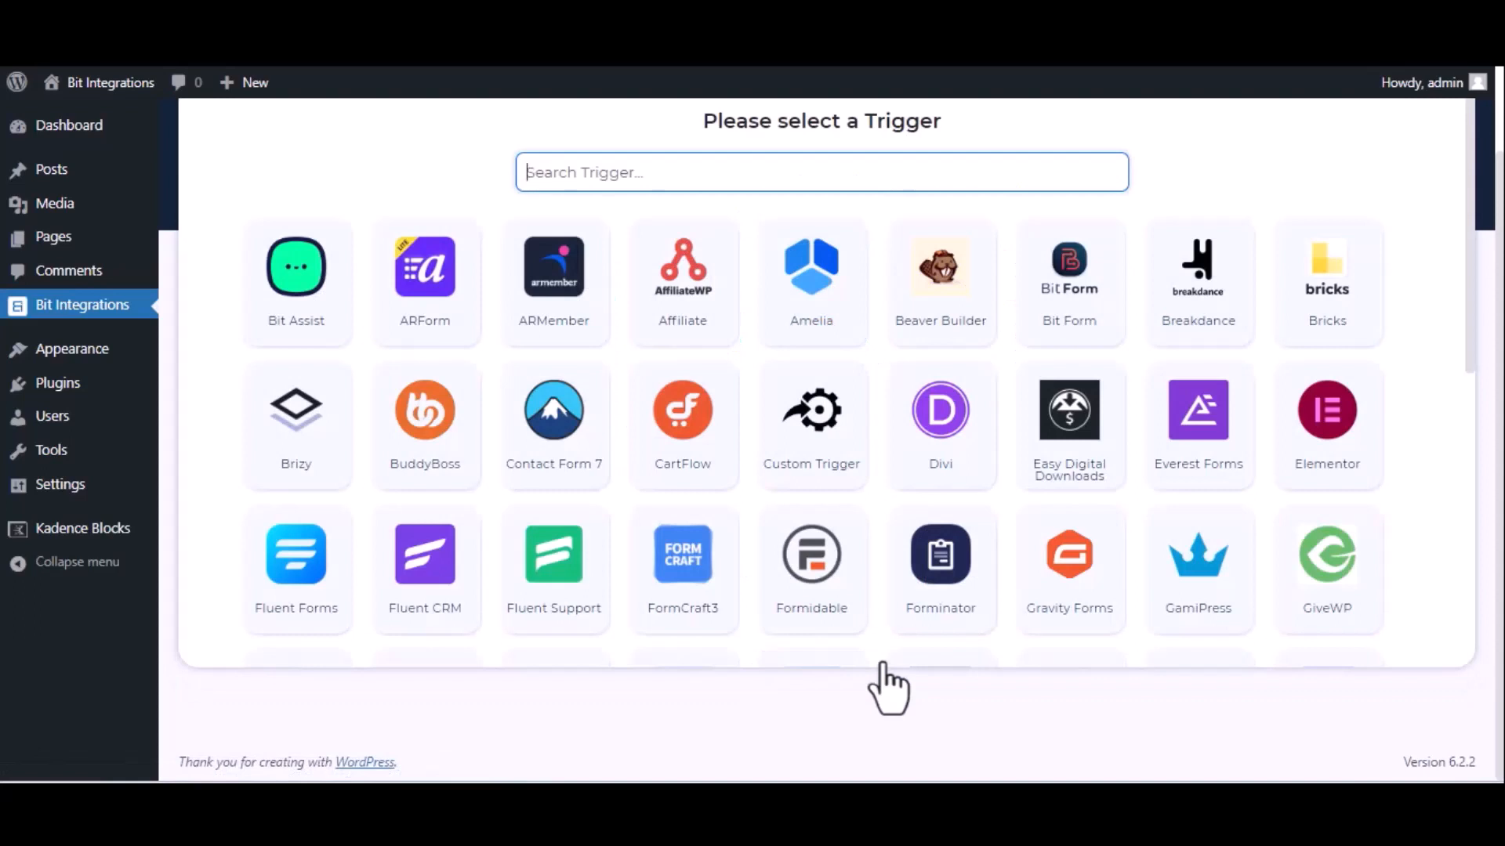
# Set Kadence Blocks Form as the trigger with the form Bit Integration__6b53d9-05 and proceed to the action selection.
pyautogui.write('kade')
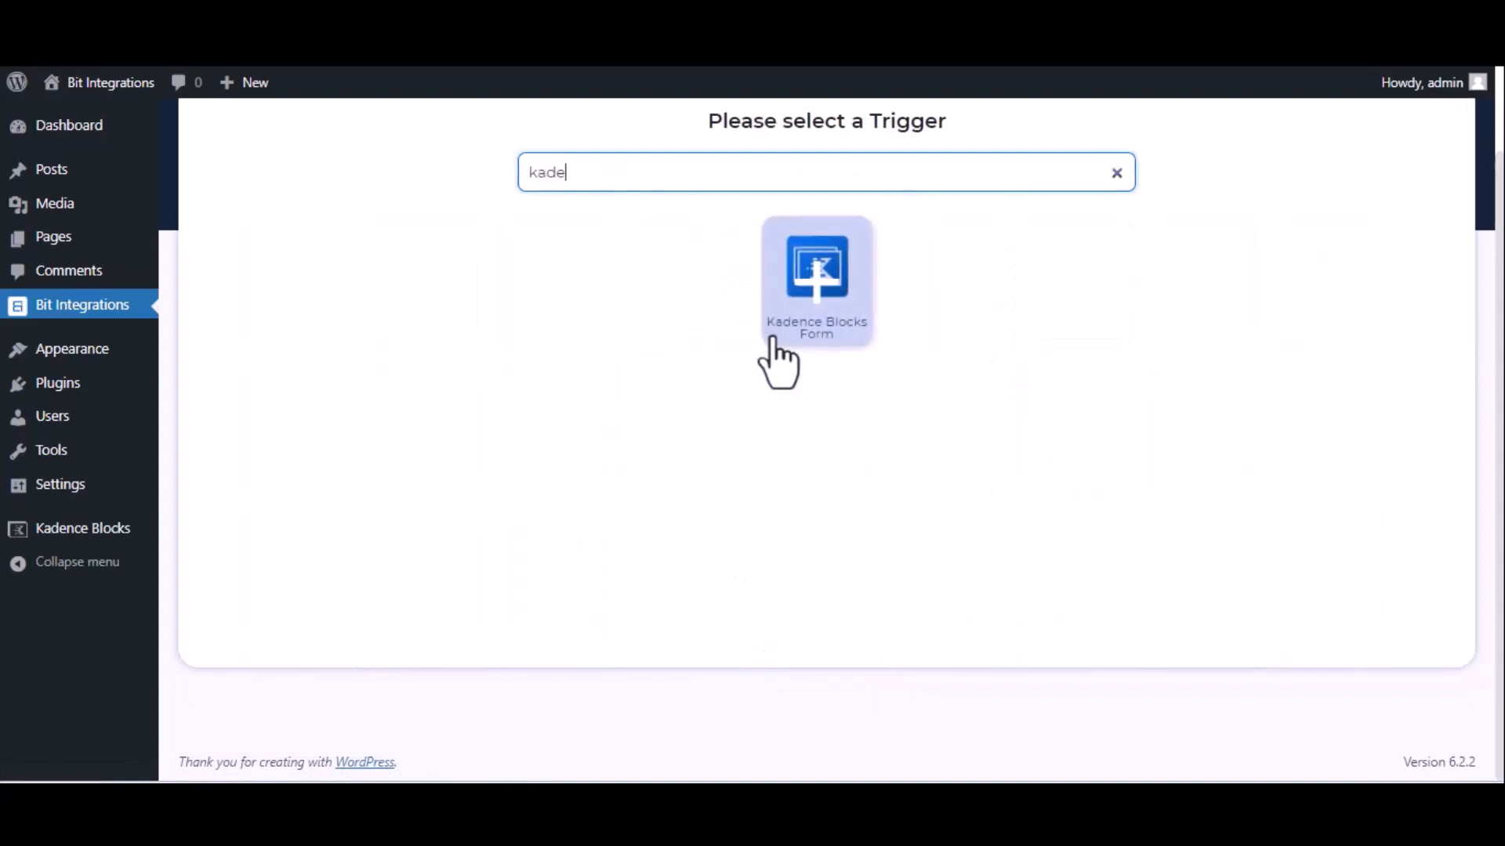
pyautogui.click(825, 314)
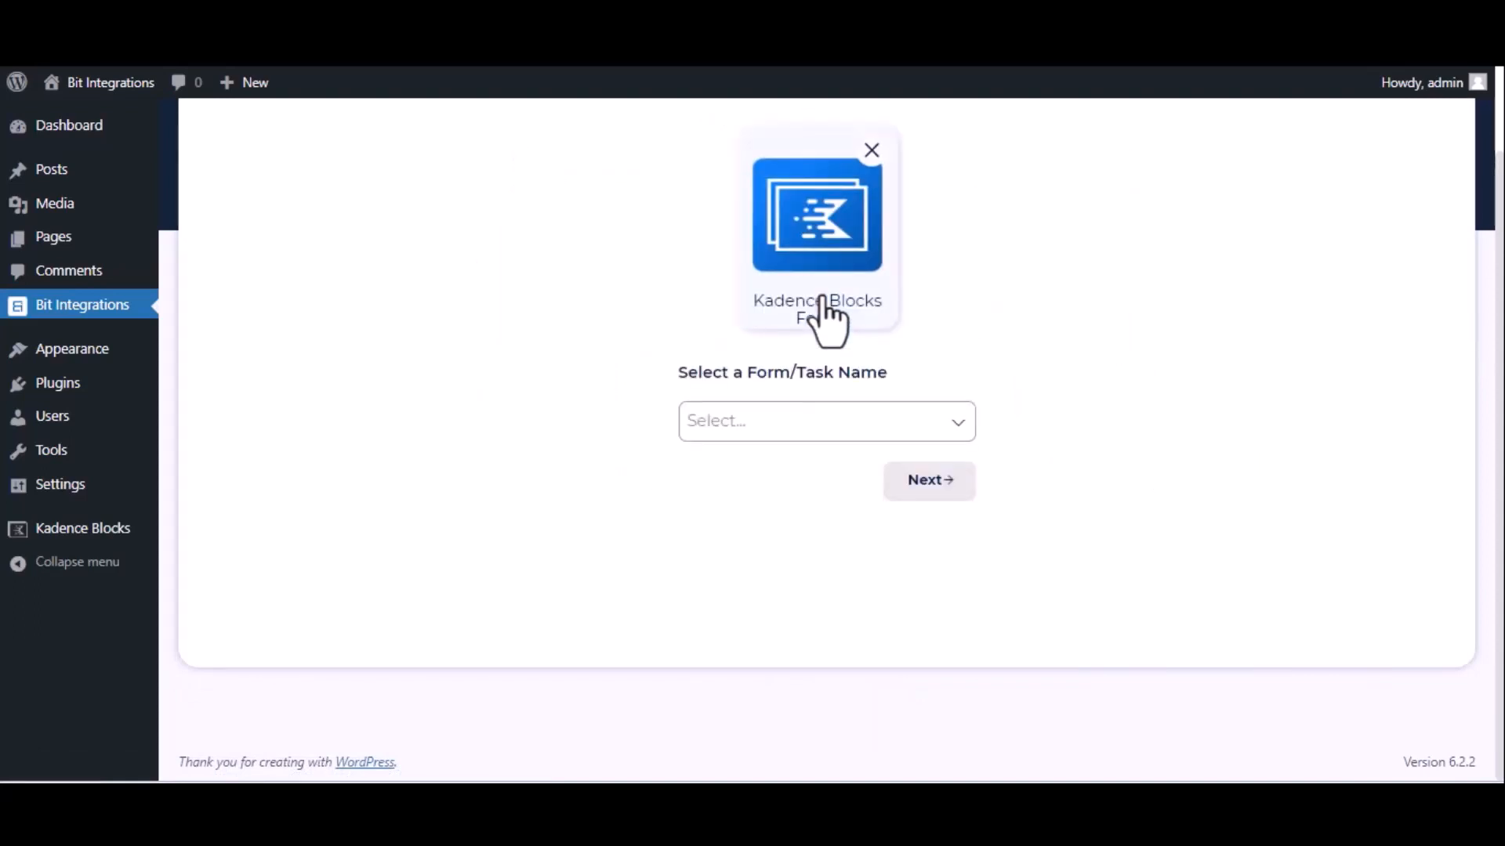
pyautogui.click(828, 427)
pyautogui.click(831, 485)
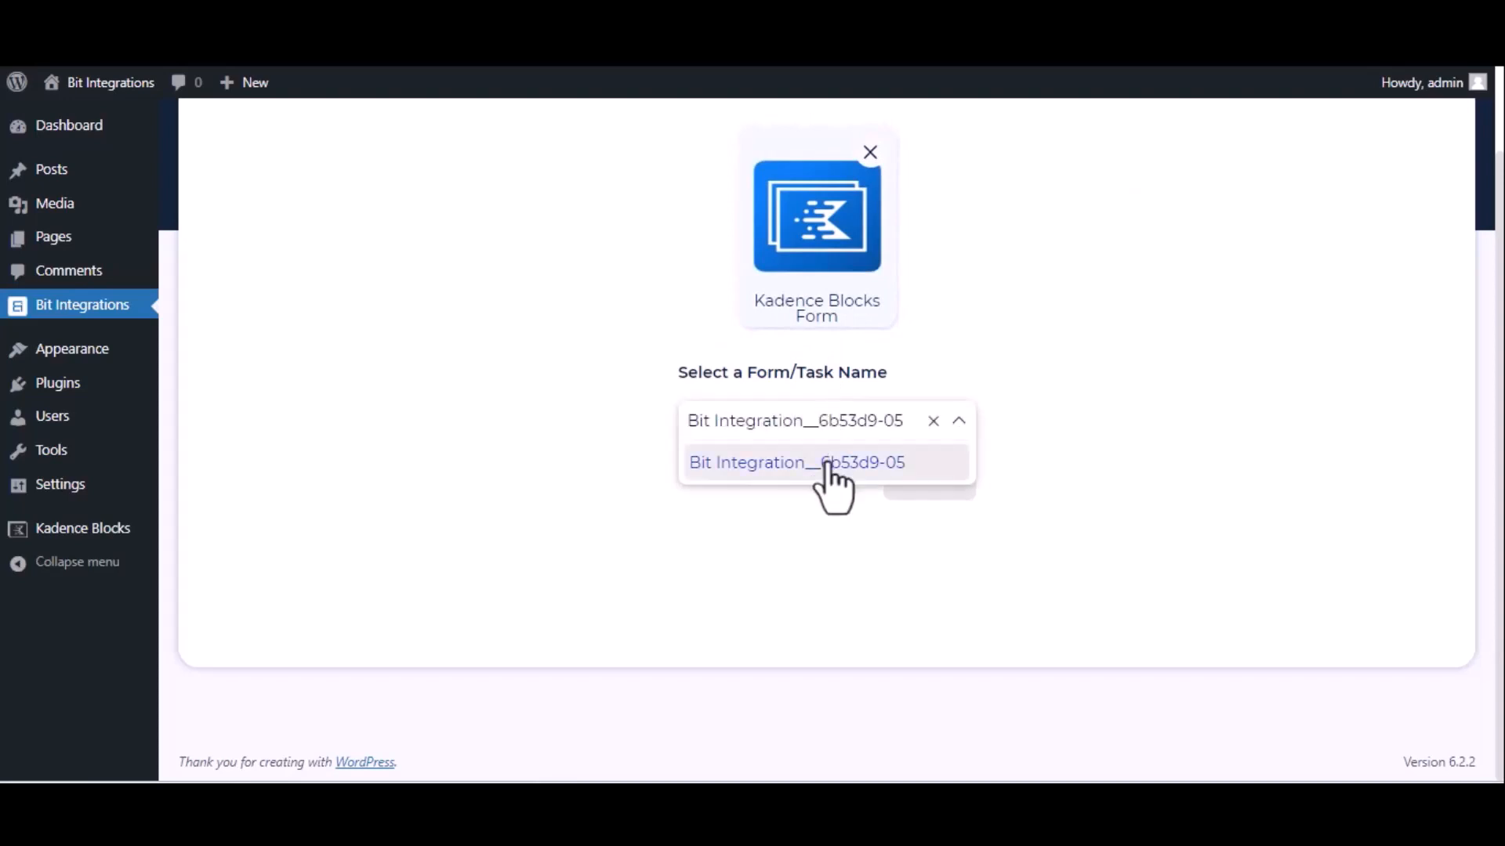
pyautogui.click(932, 489)
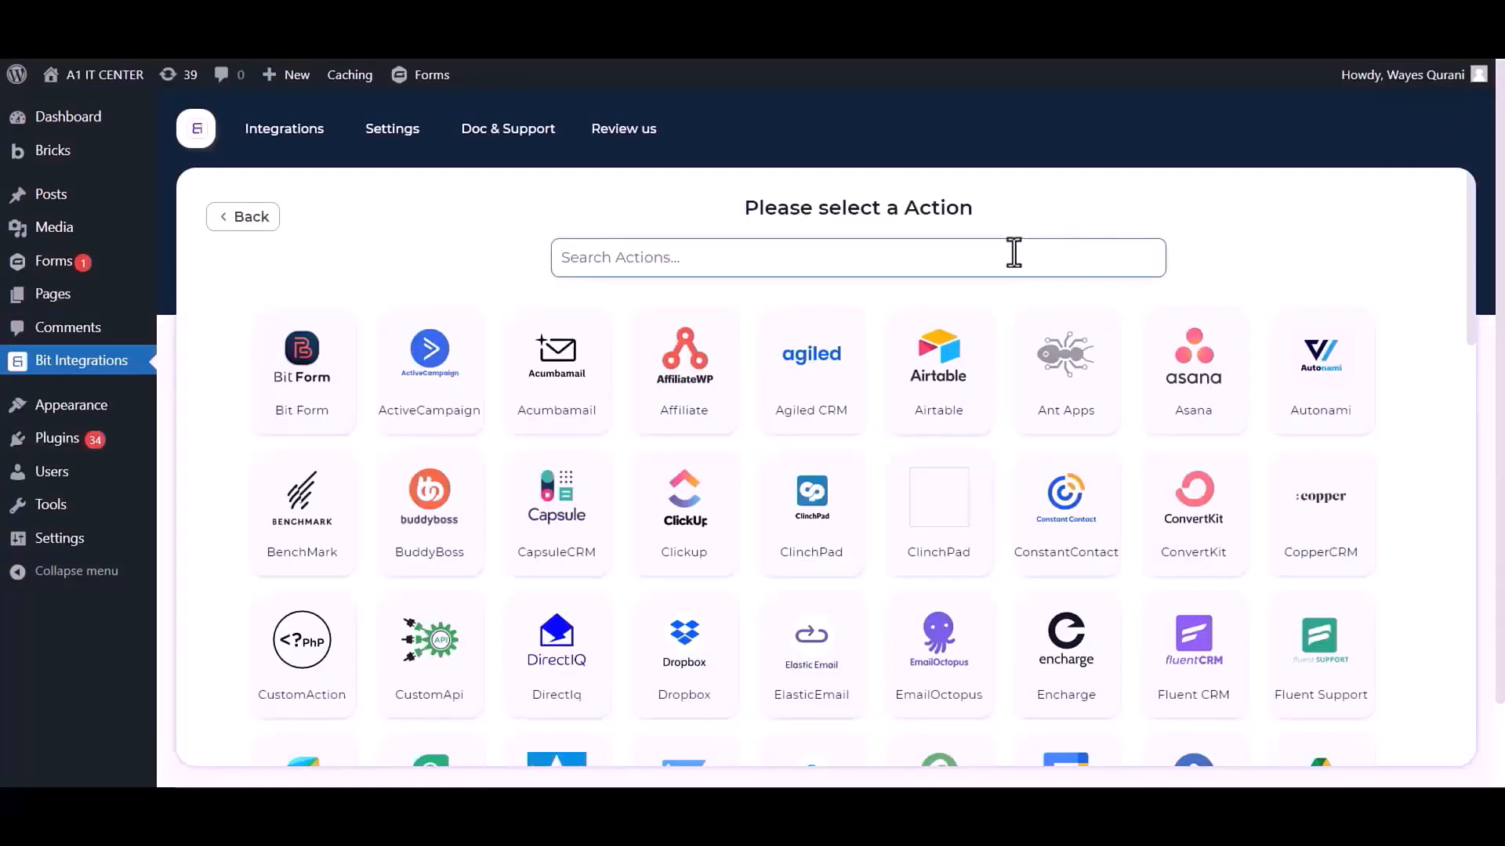
# Choose WhatsApp as the integration's action and review its name, phone number ID, business account ID and access token fields.
pyautogui.write('Whatsapp')
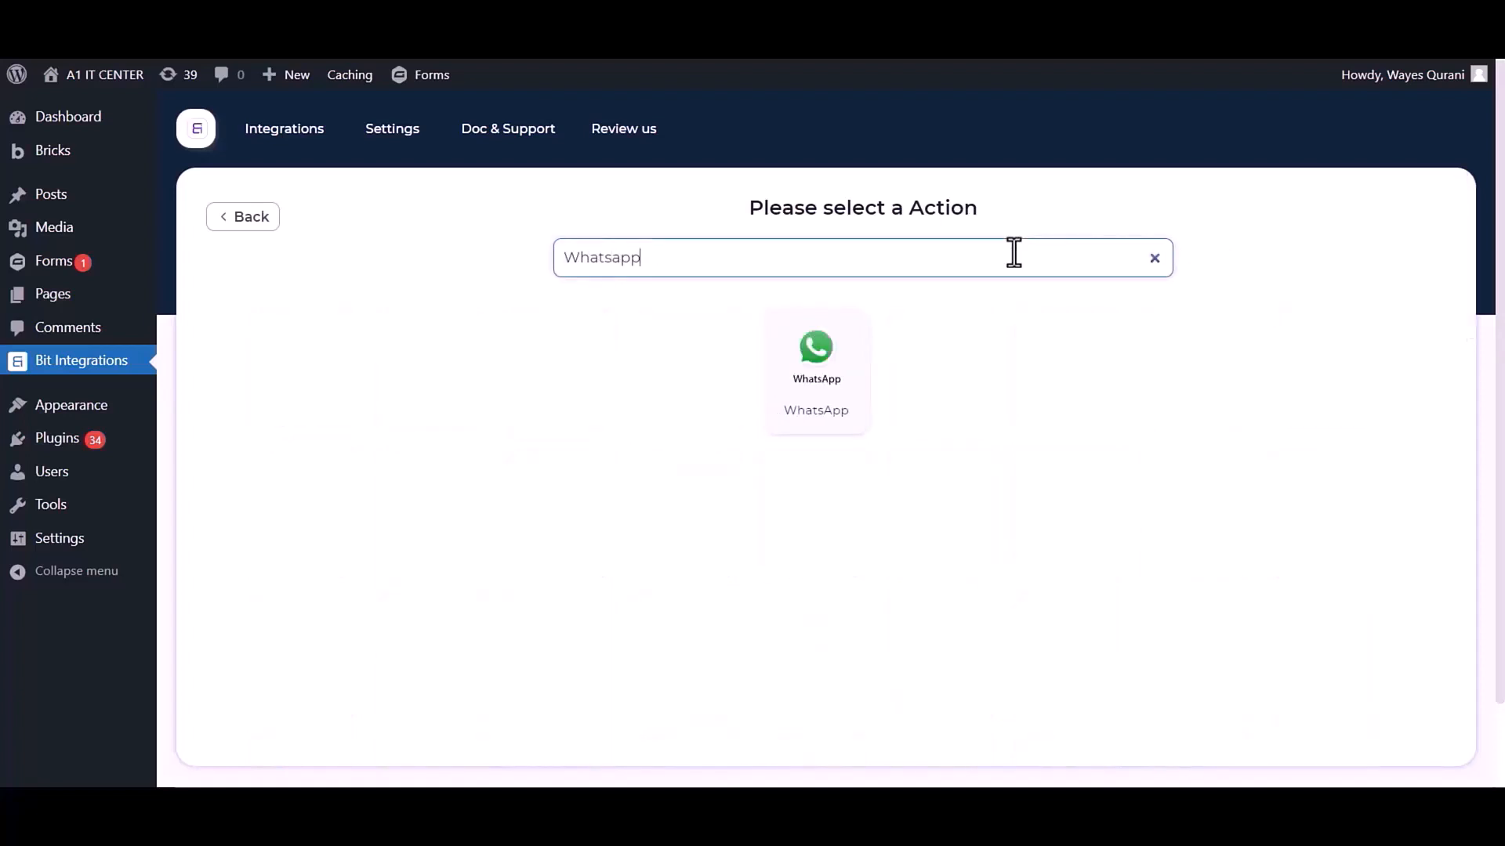
pyautogui.click(830, 382)
pyautogui.moveTo(390, 321); pyautogui.dragTo(222, 319)
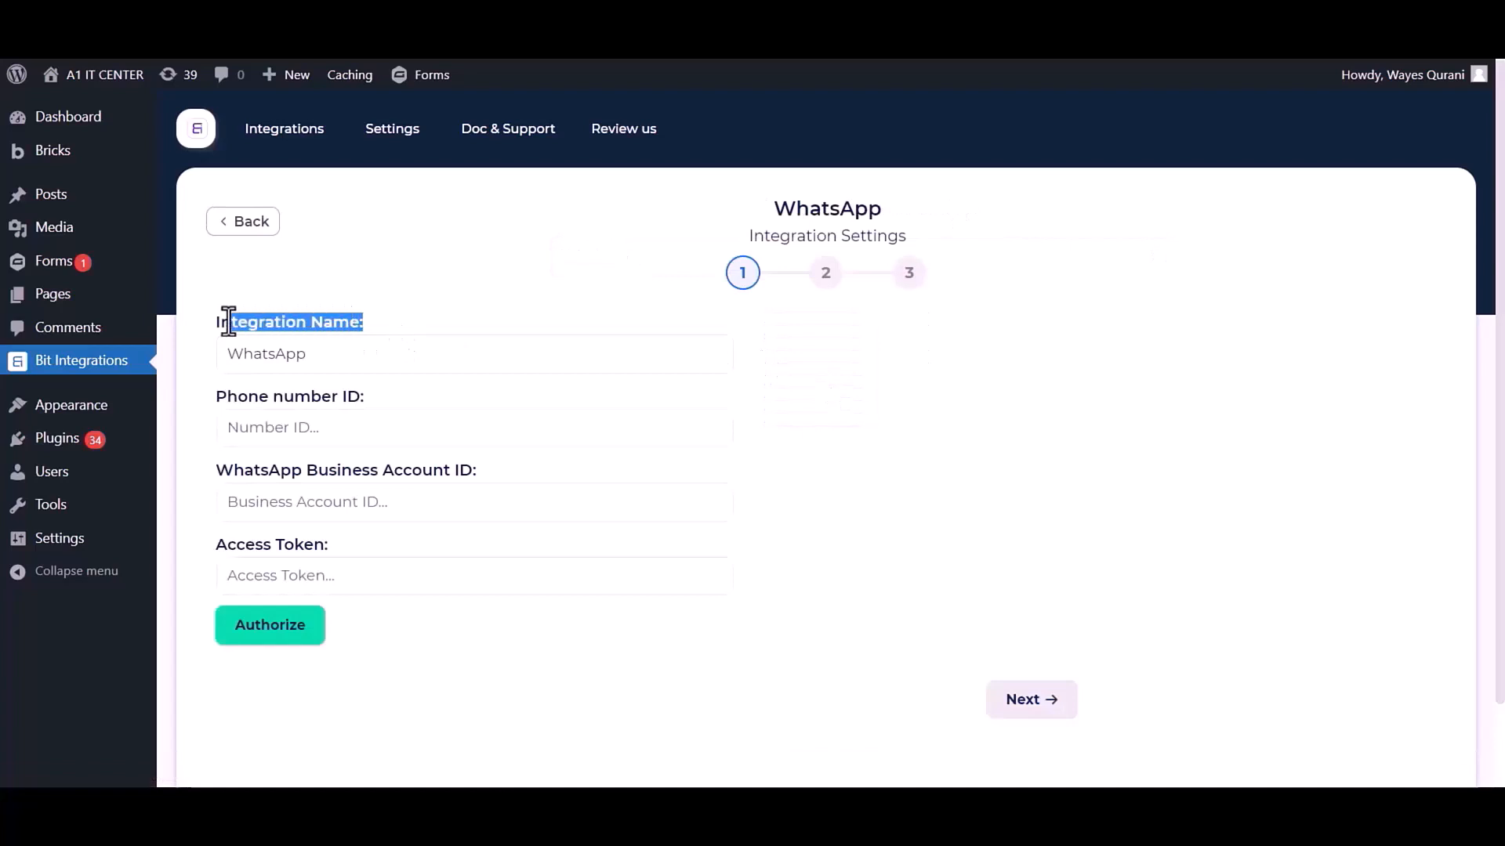
pyautogui.moveTo(326, 356); pyautogui.dragTo(373, 402)
pyautogui.moveTo(217, 469); pyautogui.dragTo(468, 470)
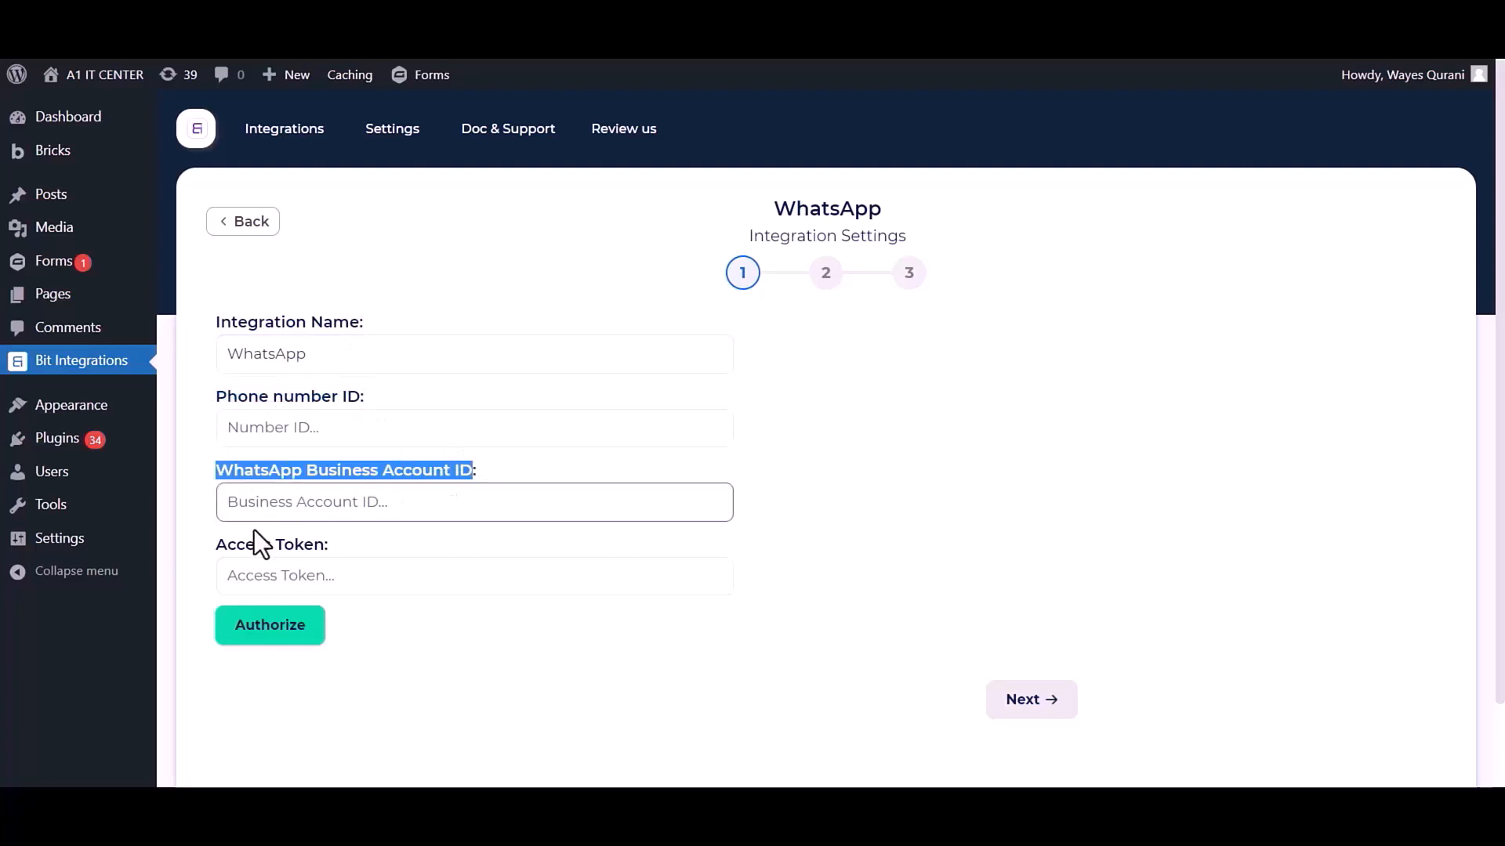
pyautogui.moveTo(218, 542); pyautogui.dragTo(355, 546)
pyautogui.click(473, 638)
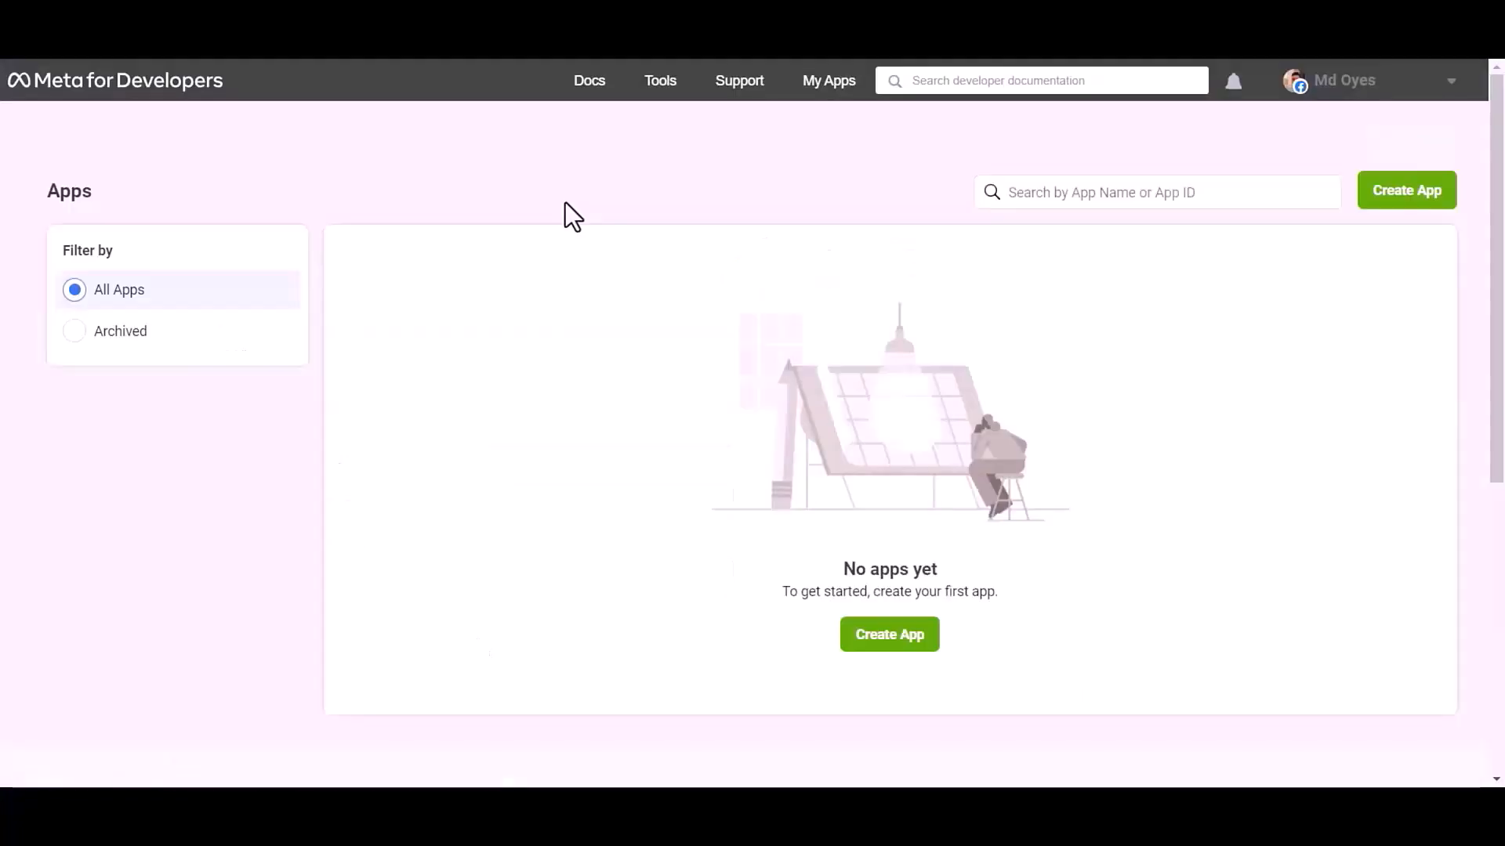
# Switch to Meta for Developers and start a new app with the Other use case and the Business app type.
pyautogui.click(1411, 197)
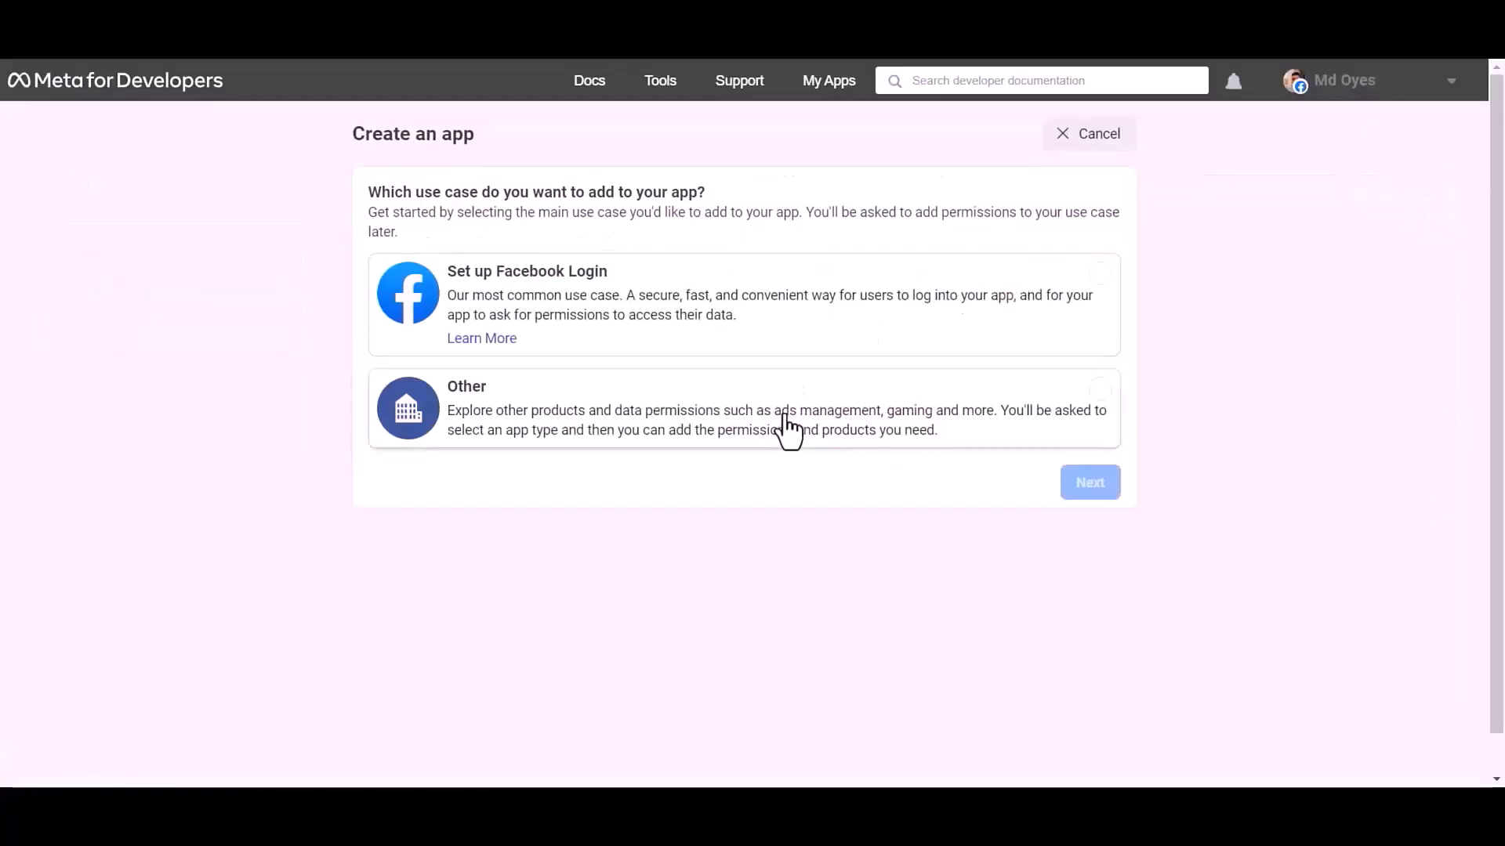
pyautogui.click(786, 431)
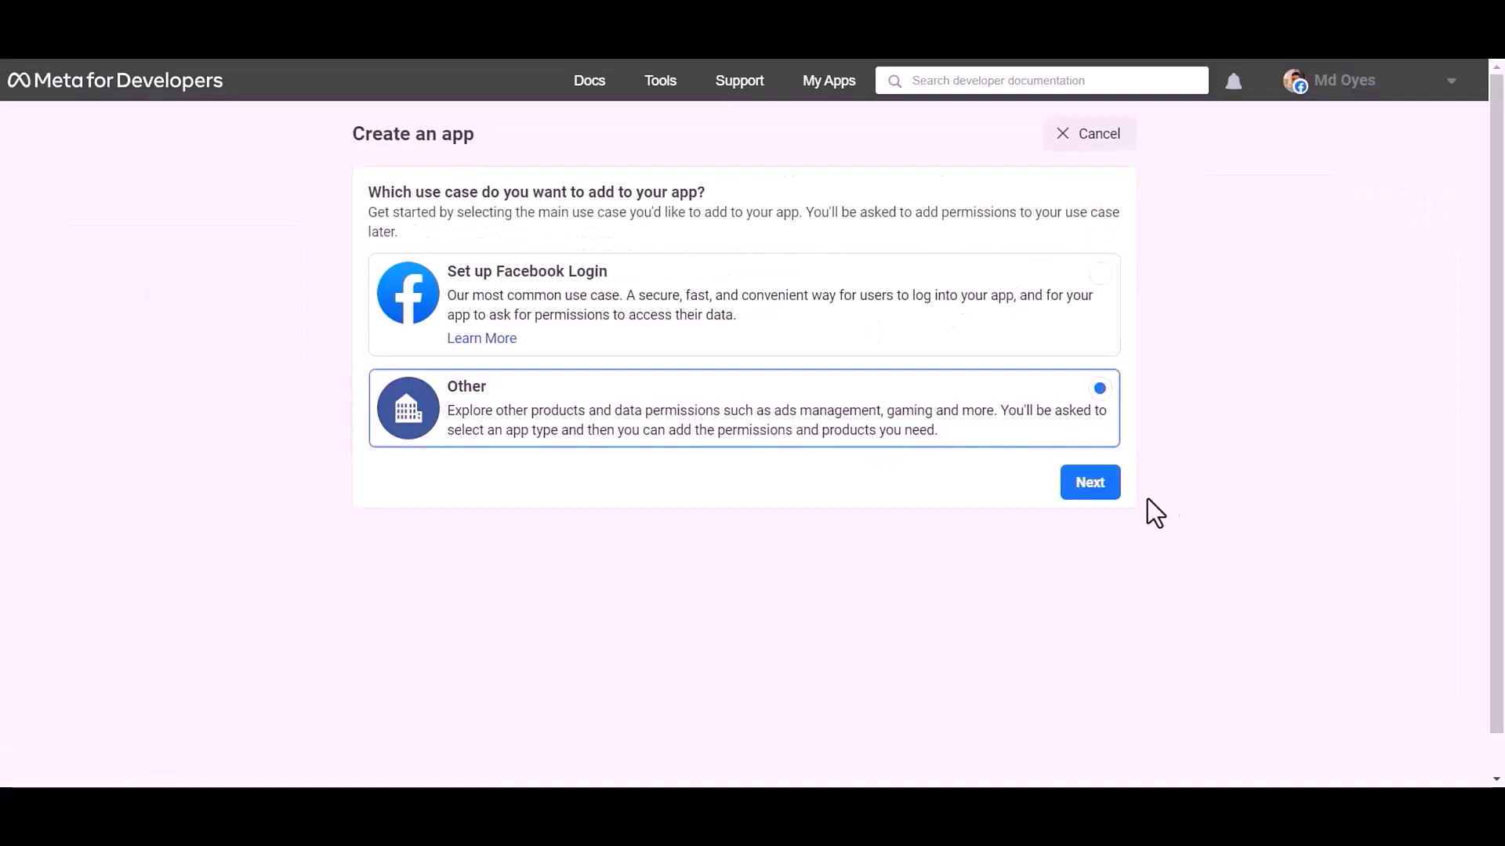
pyautogui.click(1097, 492)
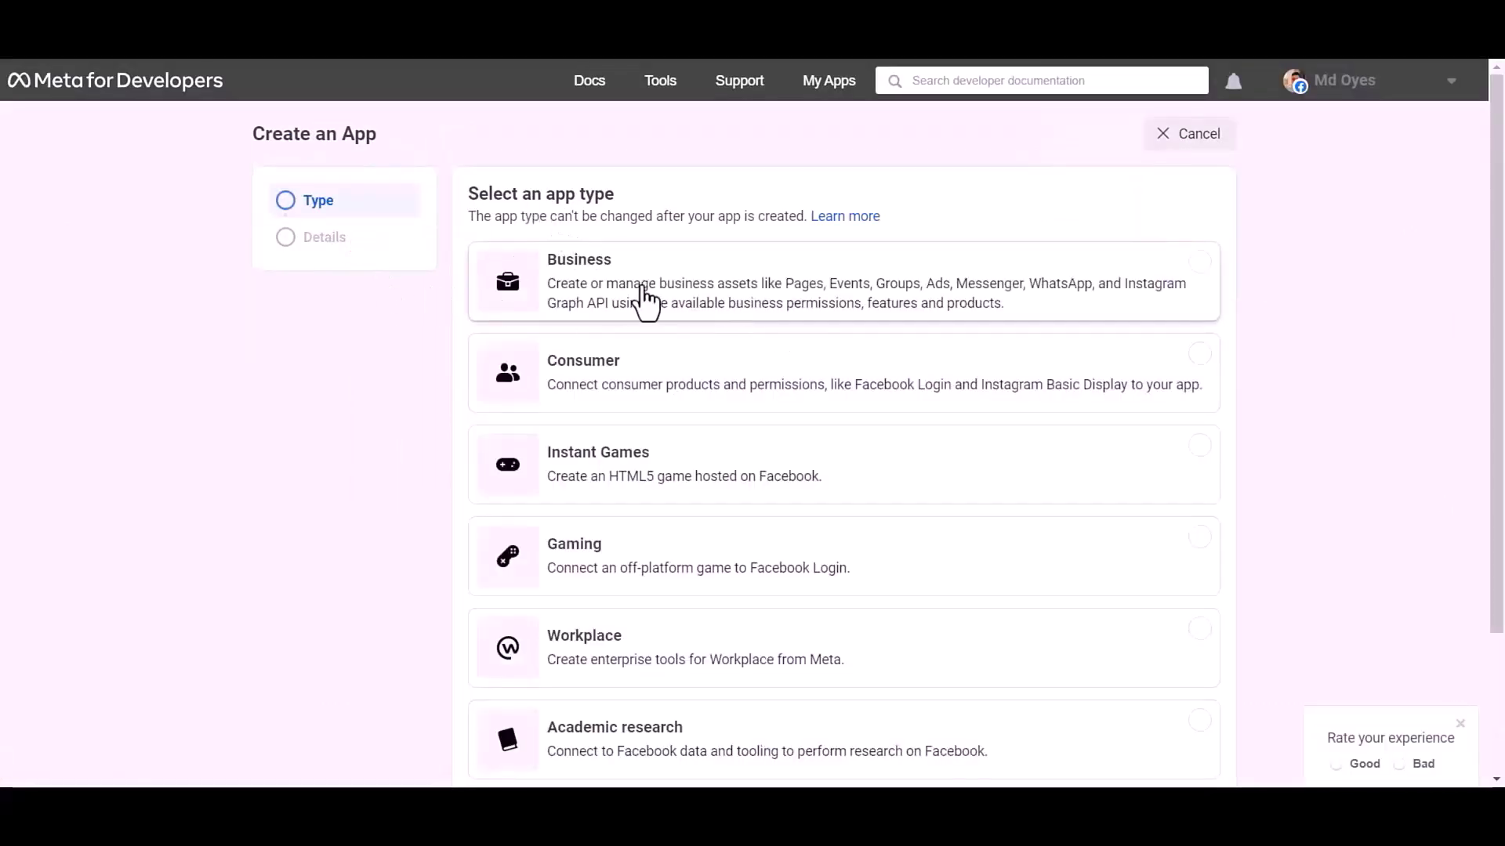
pyautogui.click(950, 287)
pyautogui.scroll(-3, 1019, 299)
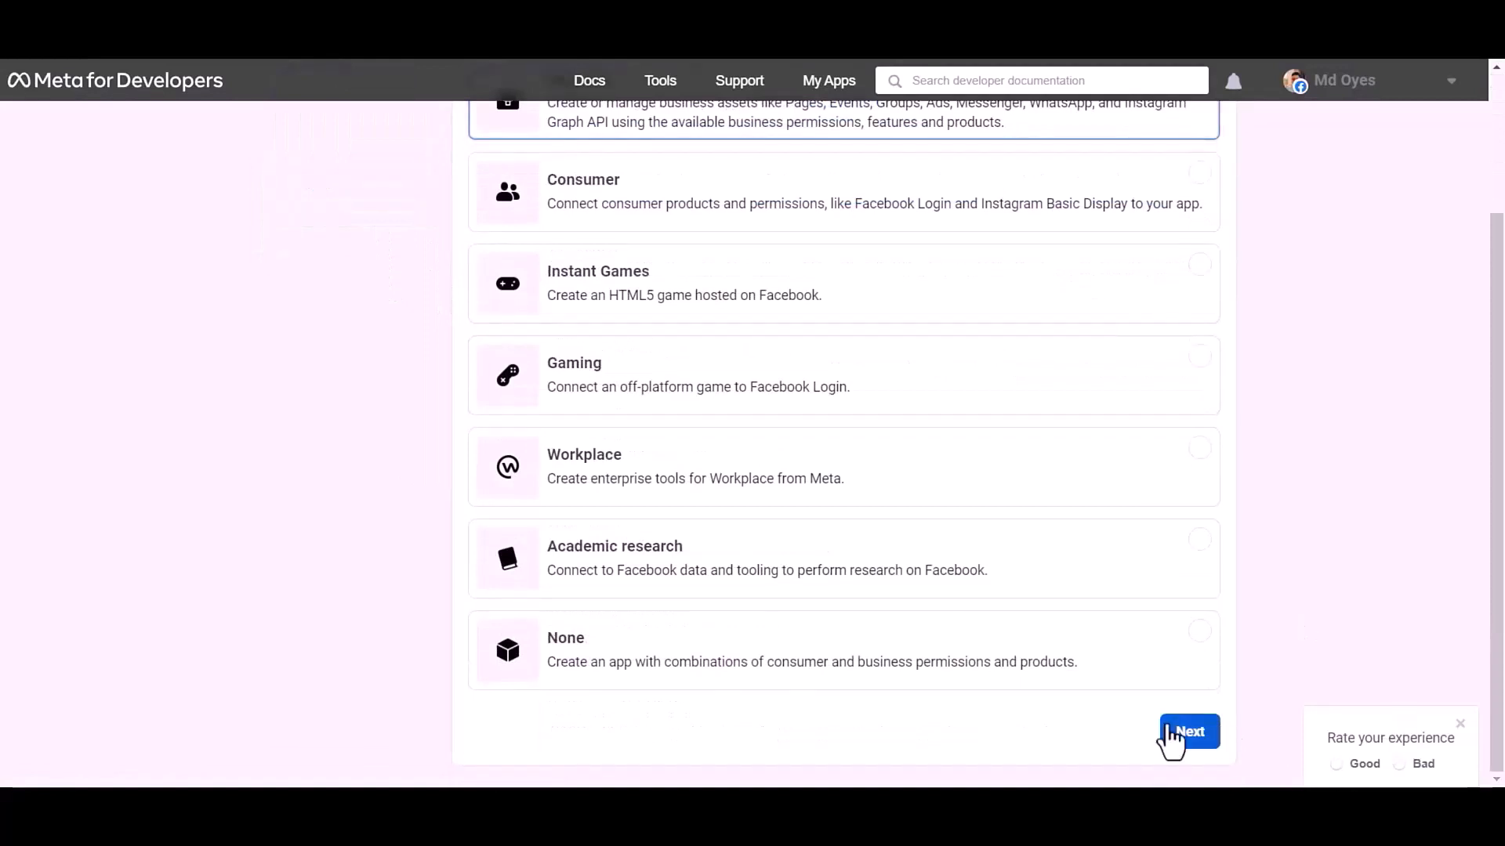
pyautogui.click(1191, 734)
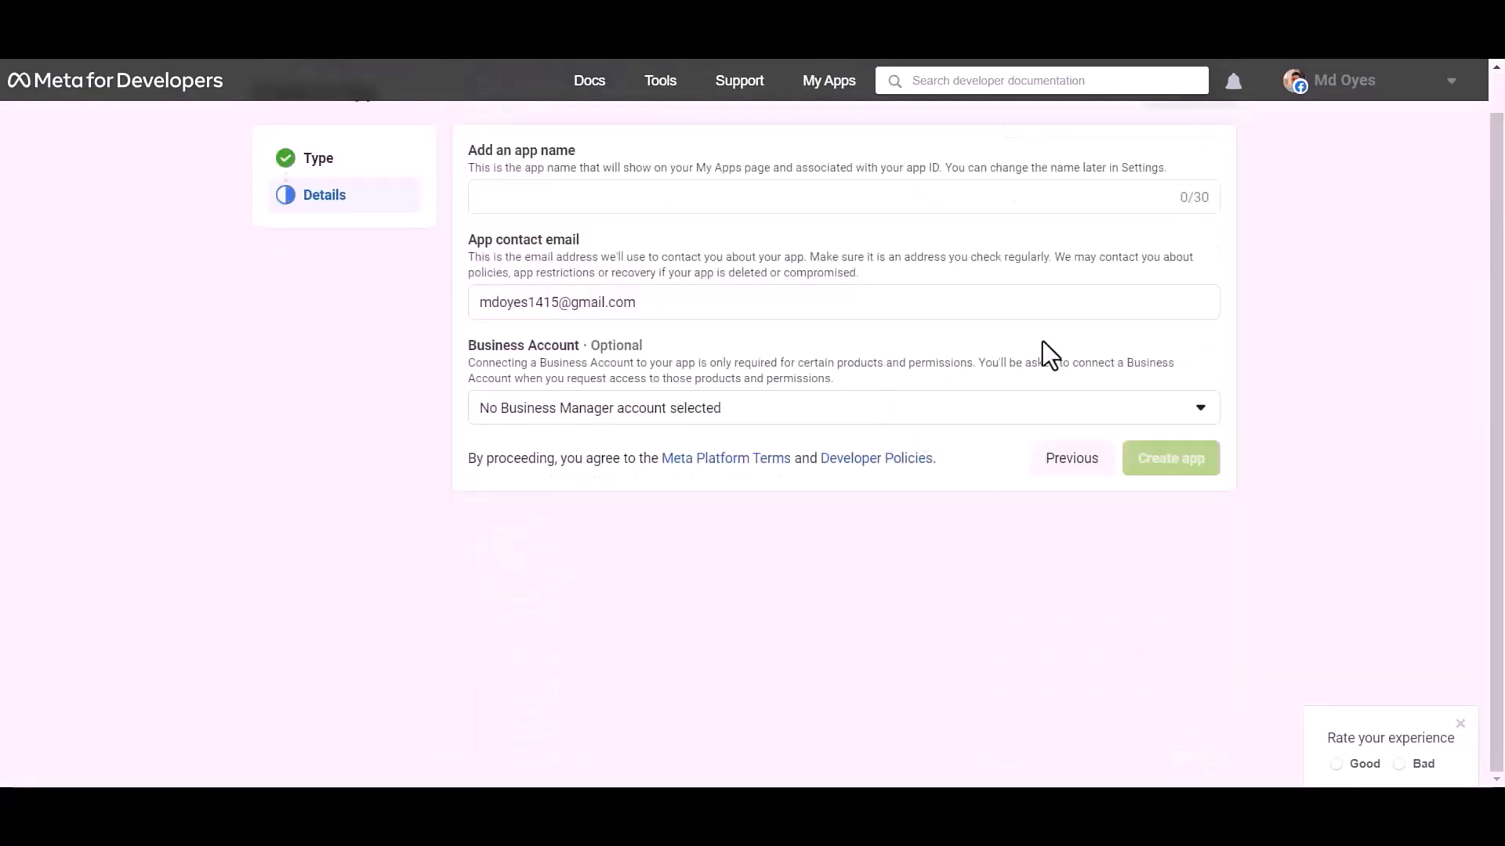
# Name the app Bit Integrations and create it, re-entering the account password for security.
pyautogui.click(608, 197)
pyautogui.write('Bit Integrations')
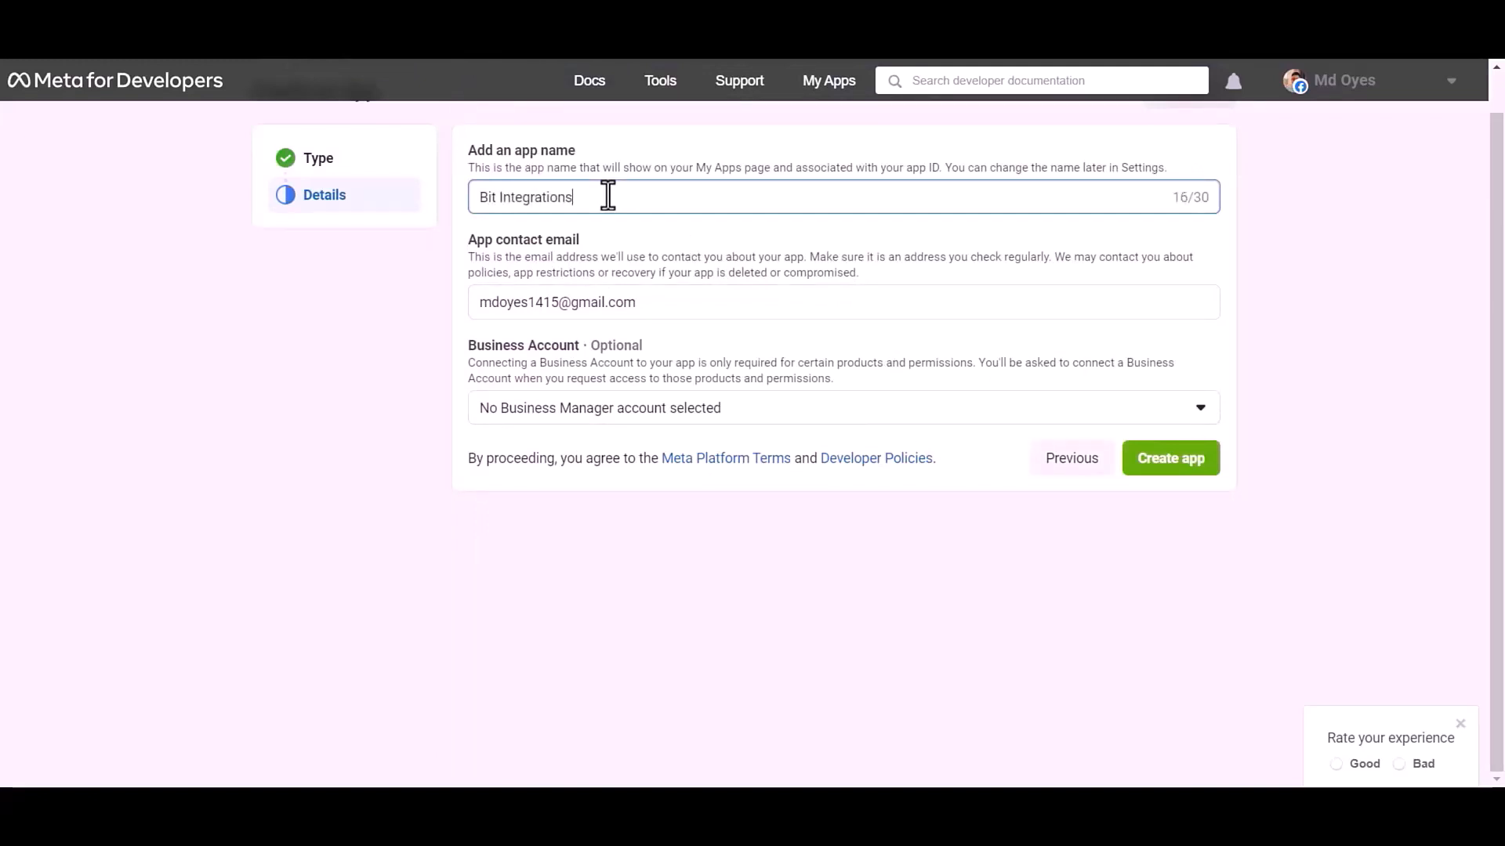
pyautogui.click(1168, 461)
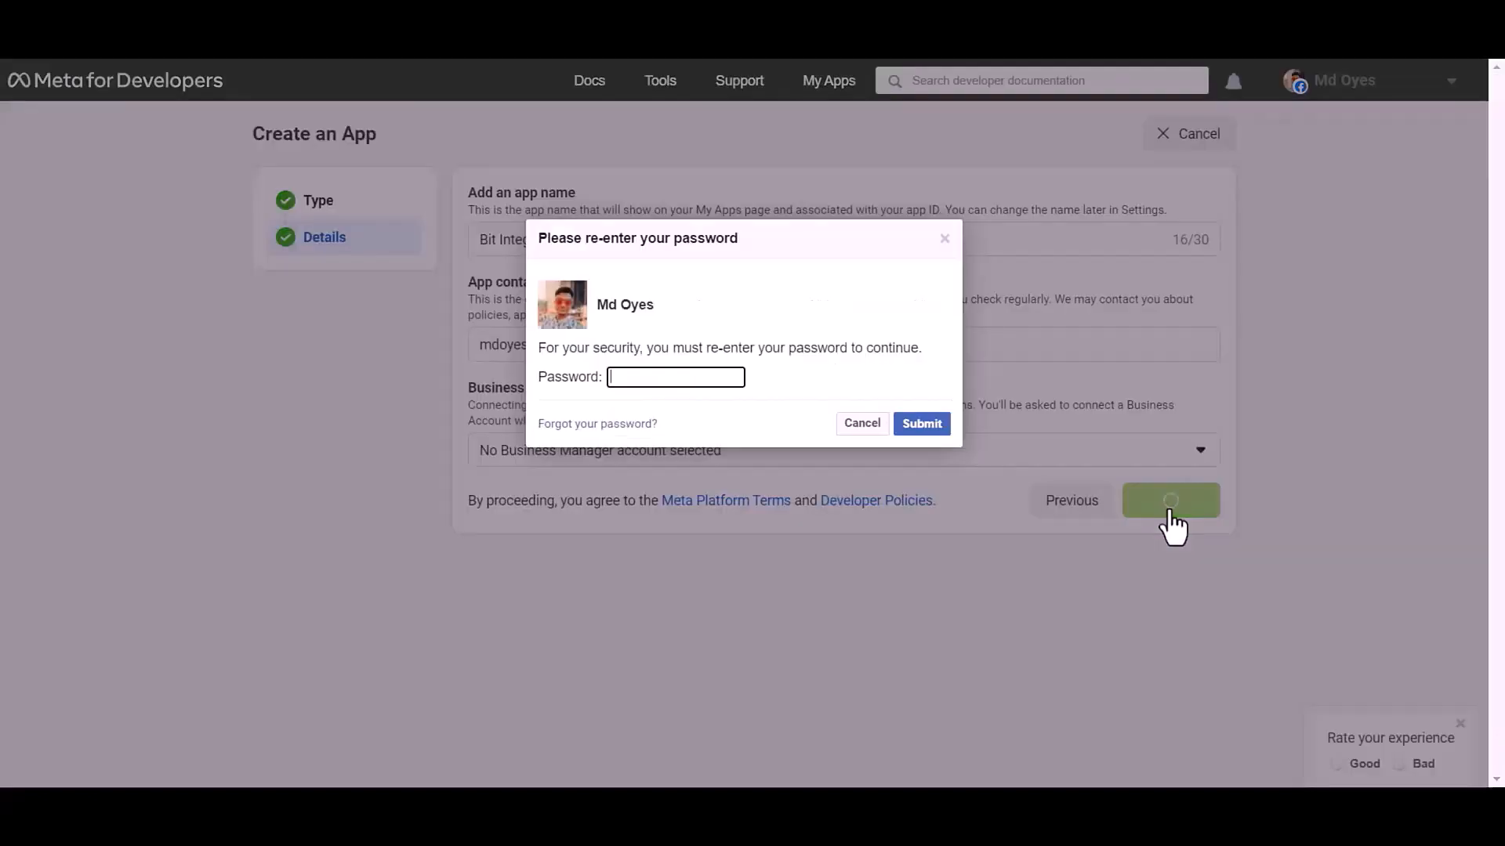
pyautogui.click(696, 377)
pyautogui.click(713, 429)
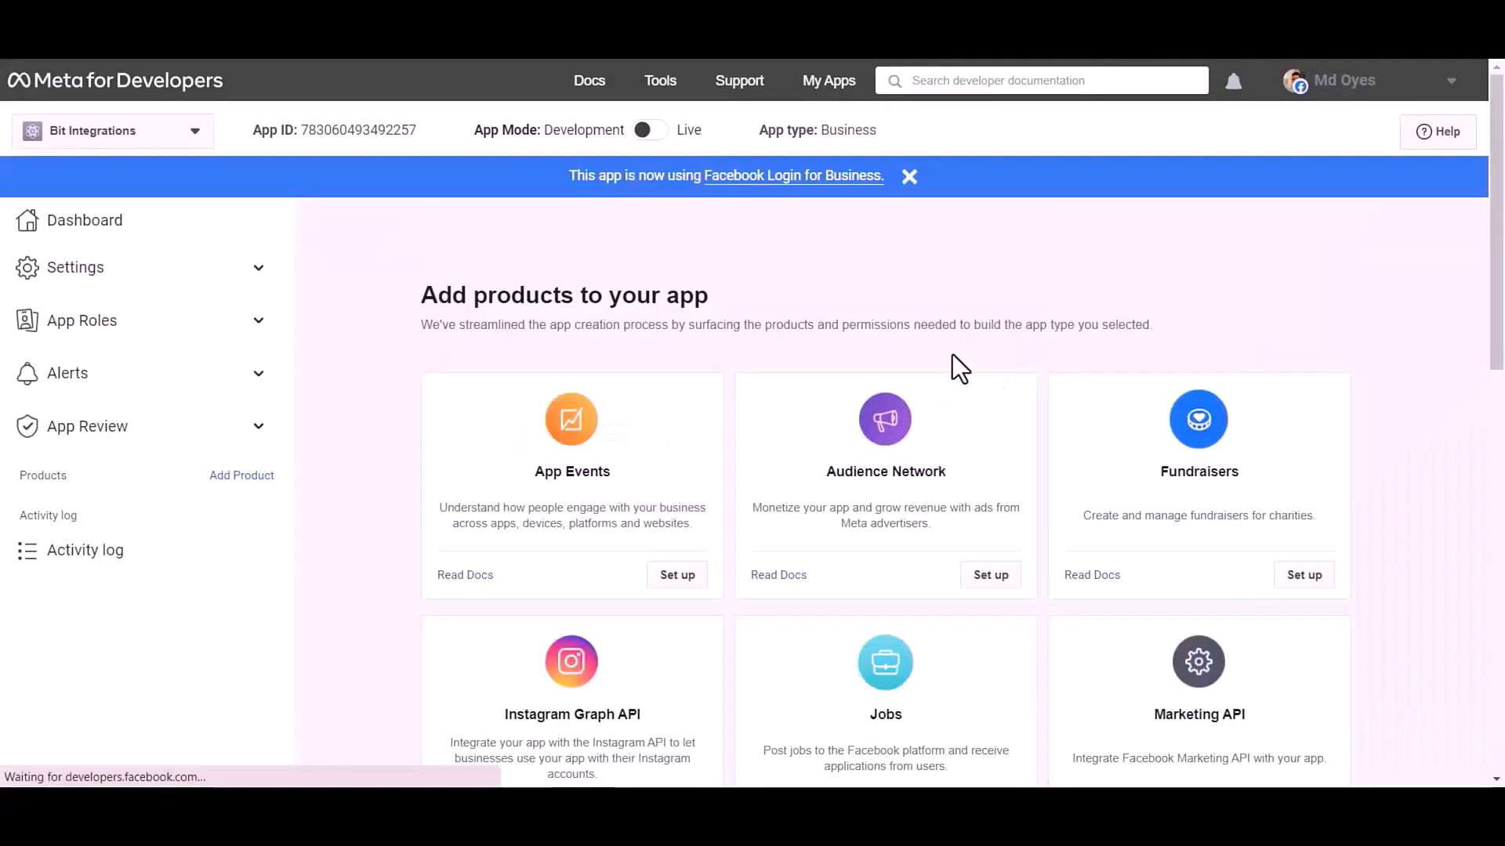
# Add the WhatsApp product to the app, using Test Business as the Meta Business Account.
pyautogui.scroll(-10, 815, 246)
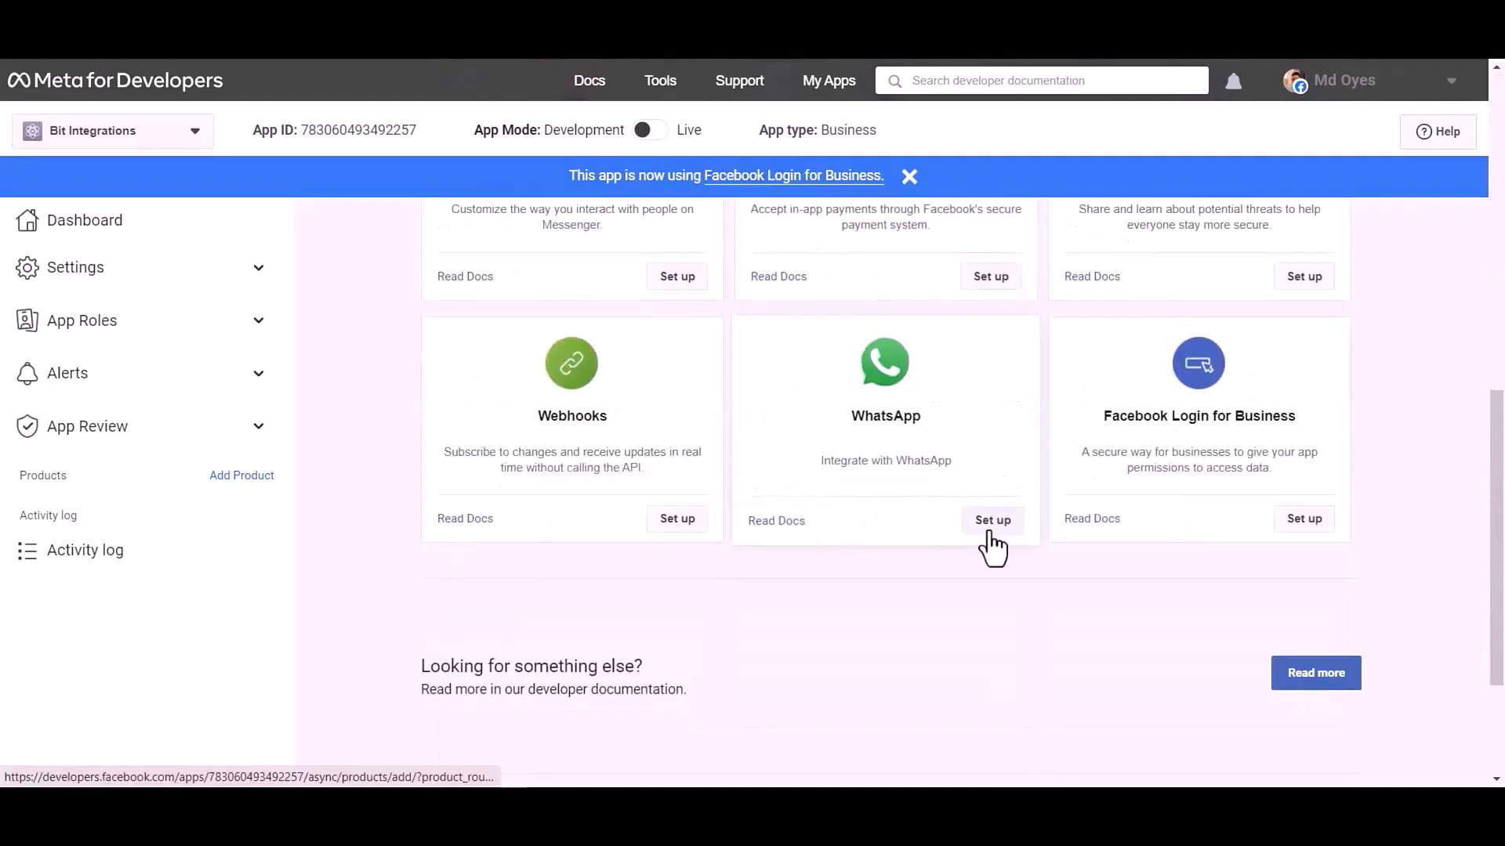
pyautogui.click(991, 536)
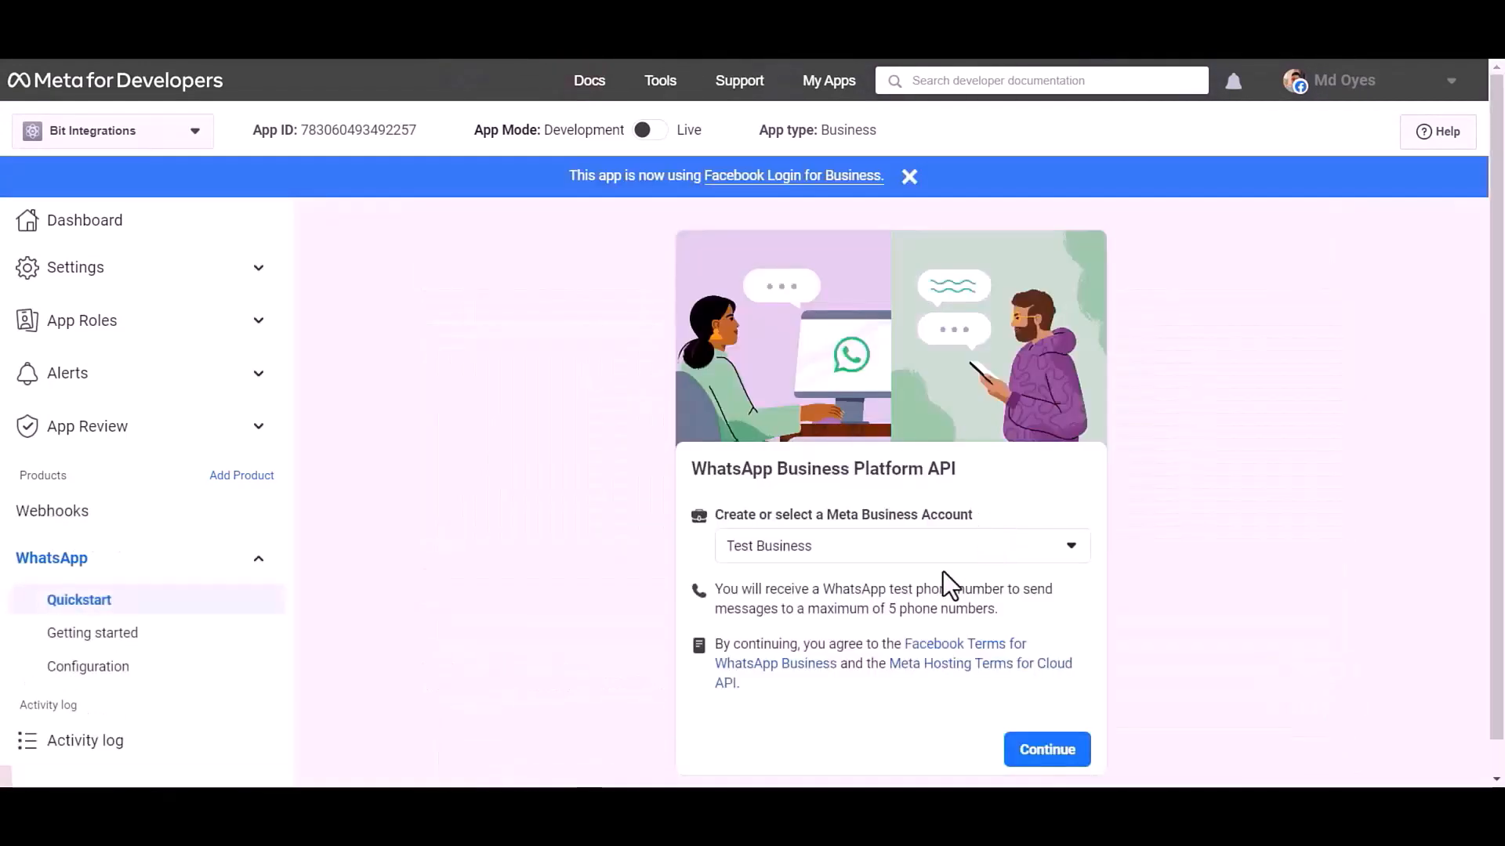
pyautogui.click(1048, 751)
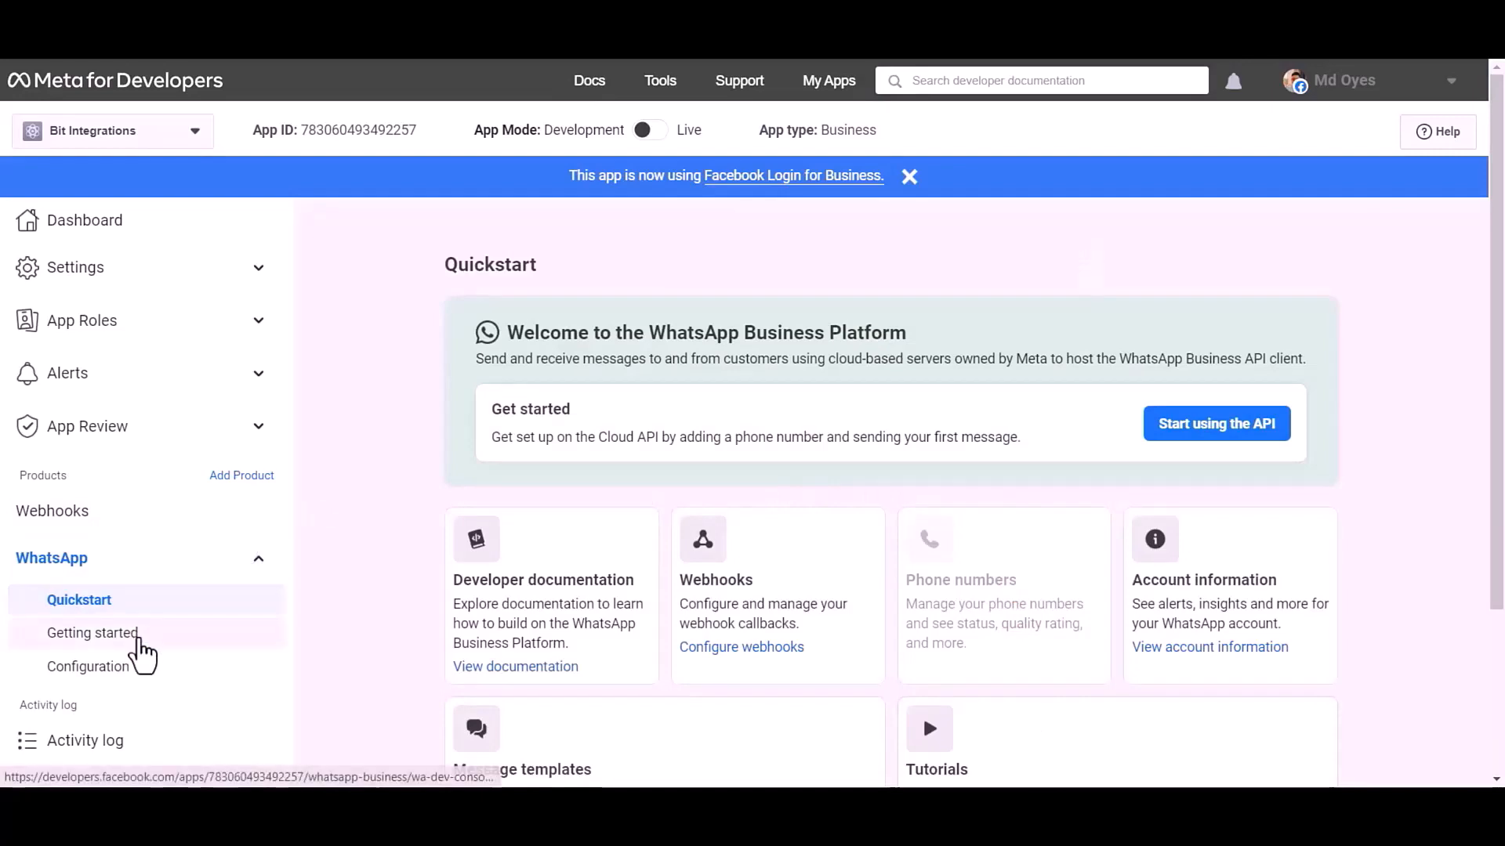
# Copy the phone number ID from the app's WhatsApp Getting started page into the Phone number ID field in Bit Integrations.
pyautogui.click(142, 650)
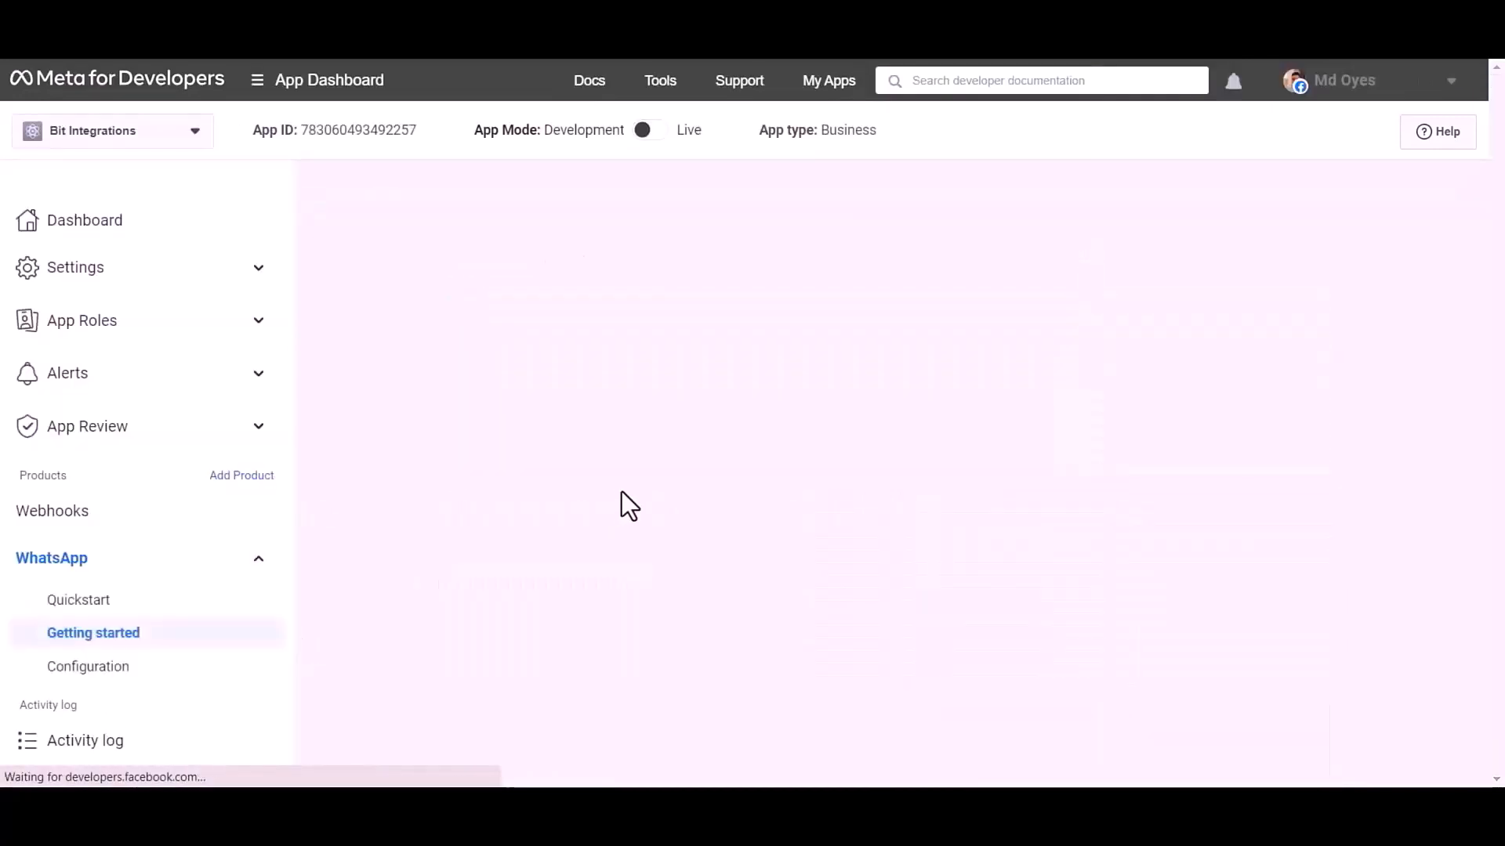
pyautogui.scroll(-1, 647, 457)
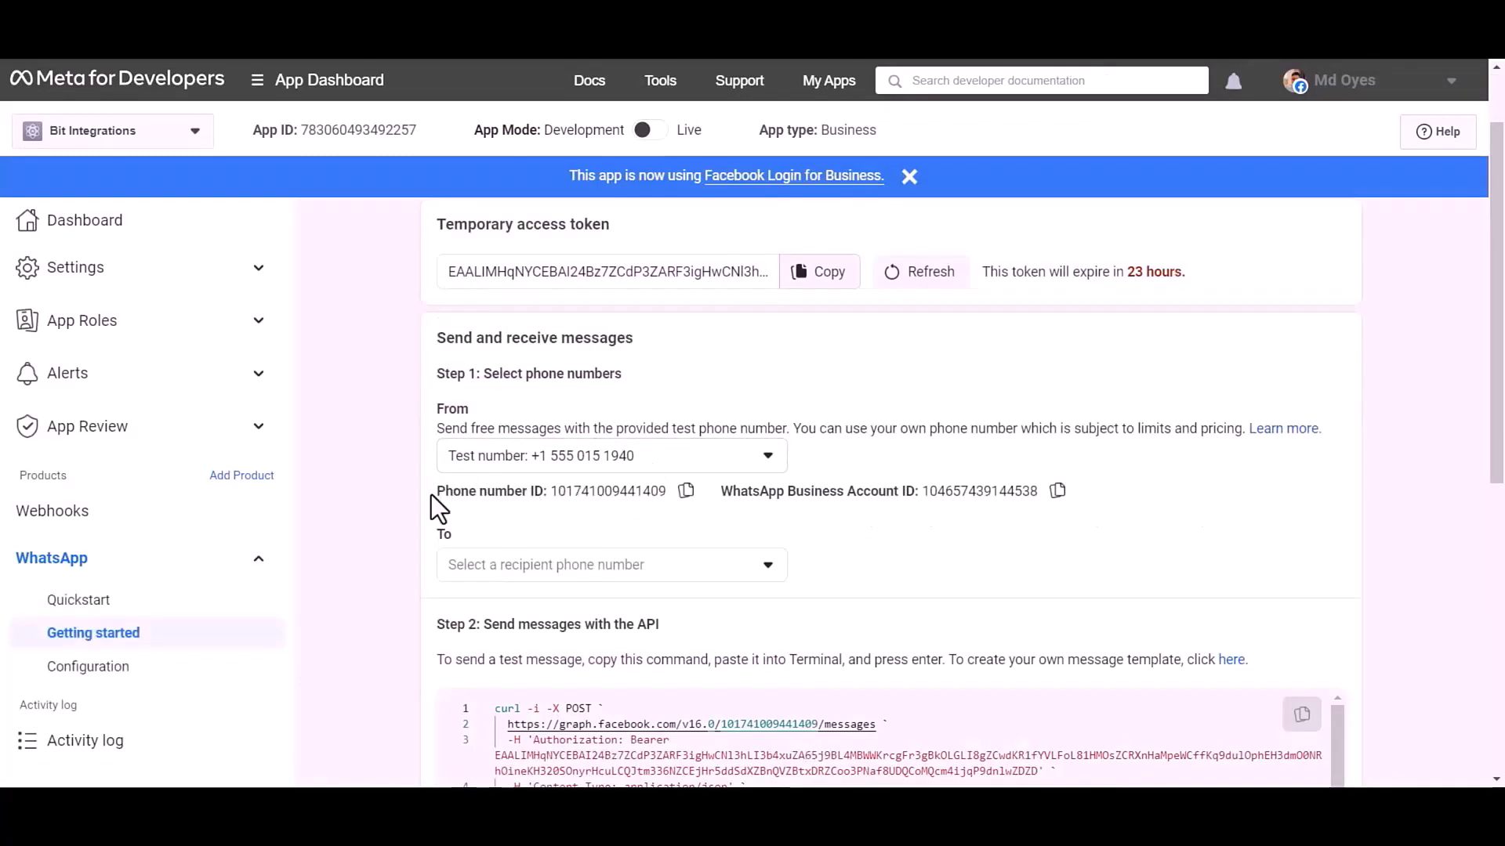
pyautogui.moveTo(434, 492); pyautogui.dragTo(540, 497)
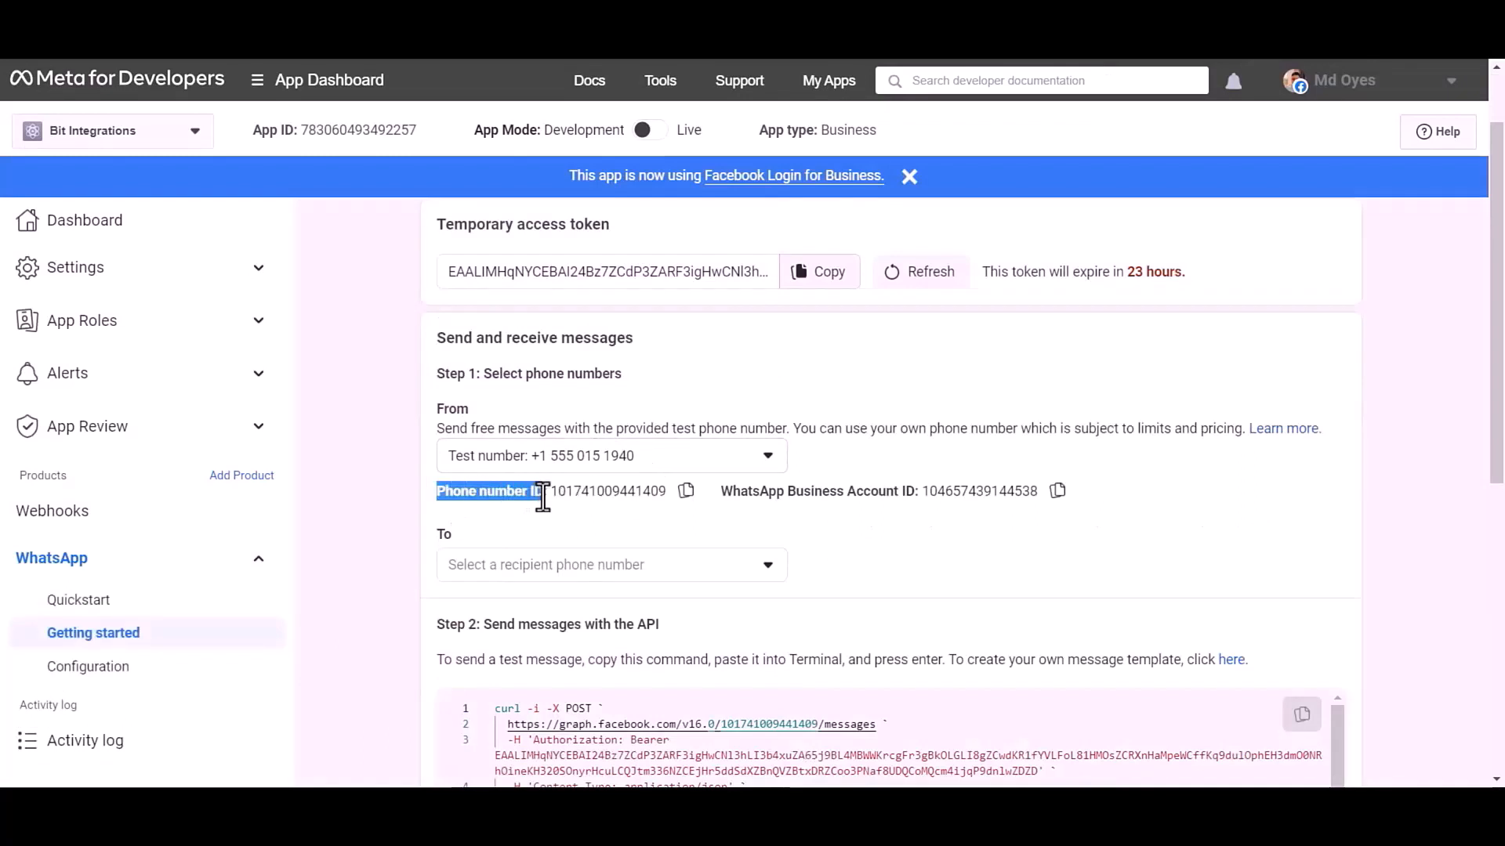
pyautogui.moveTo(715, 491); pyautogui.dragTo(913, 498)
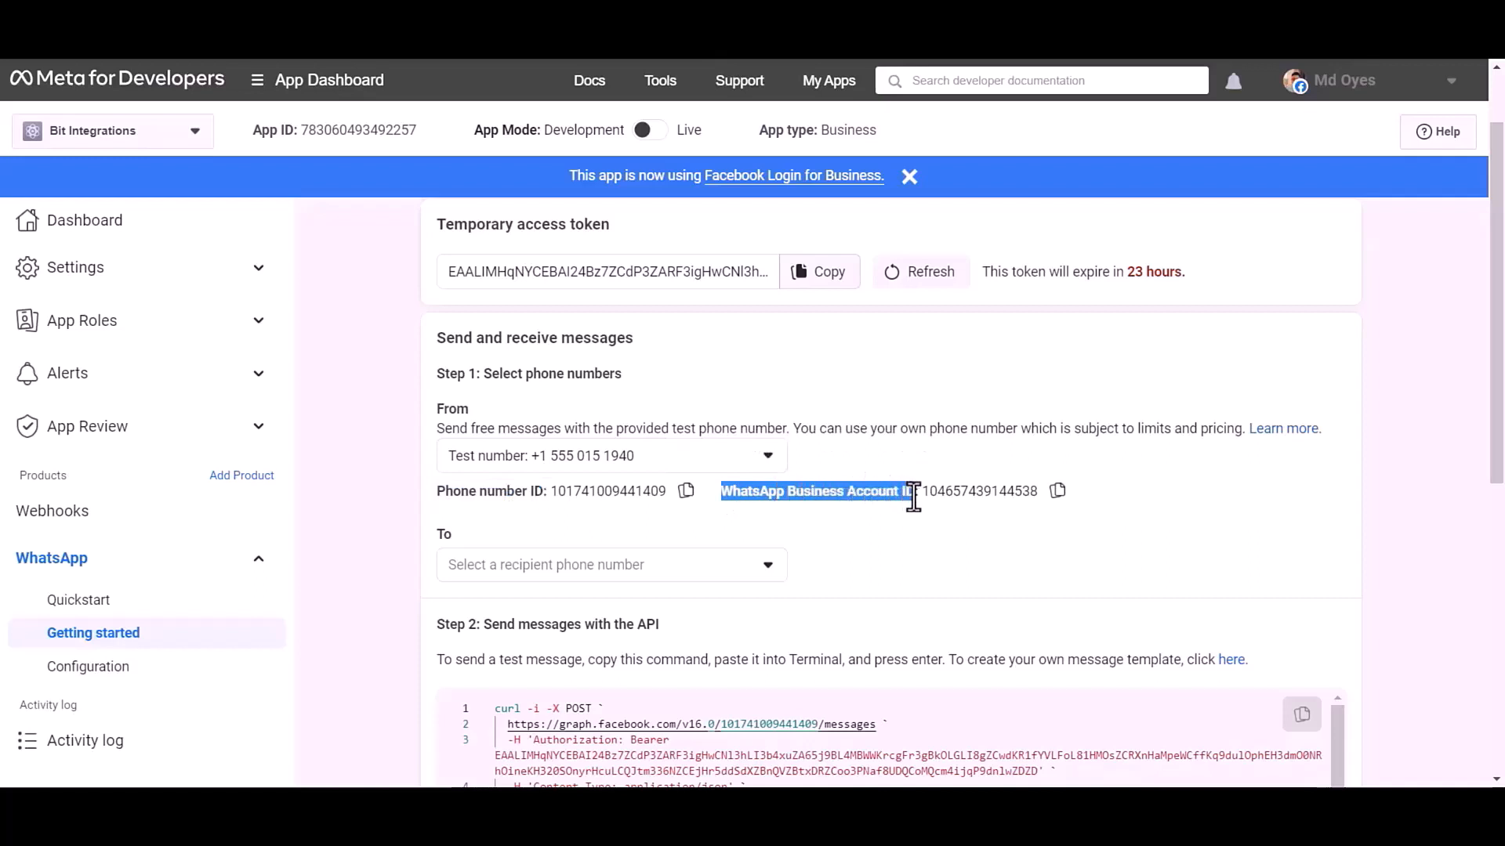
pyautogui.click(990, 527)
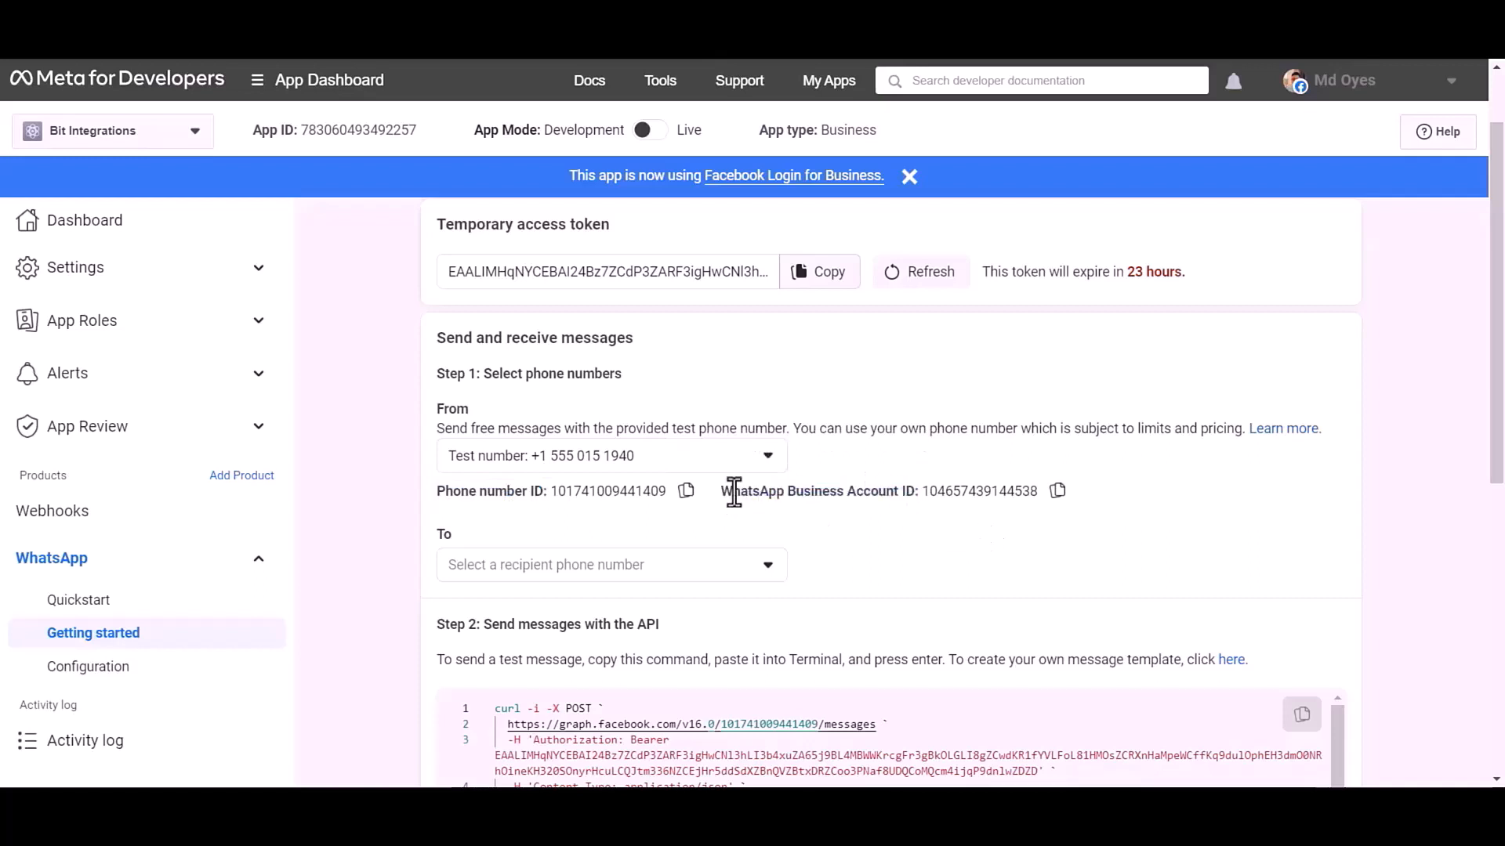
pyautogui.click(686, 492)
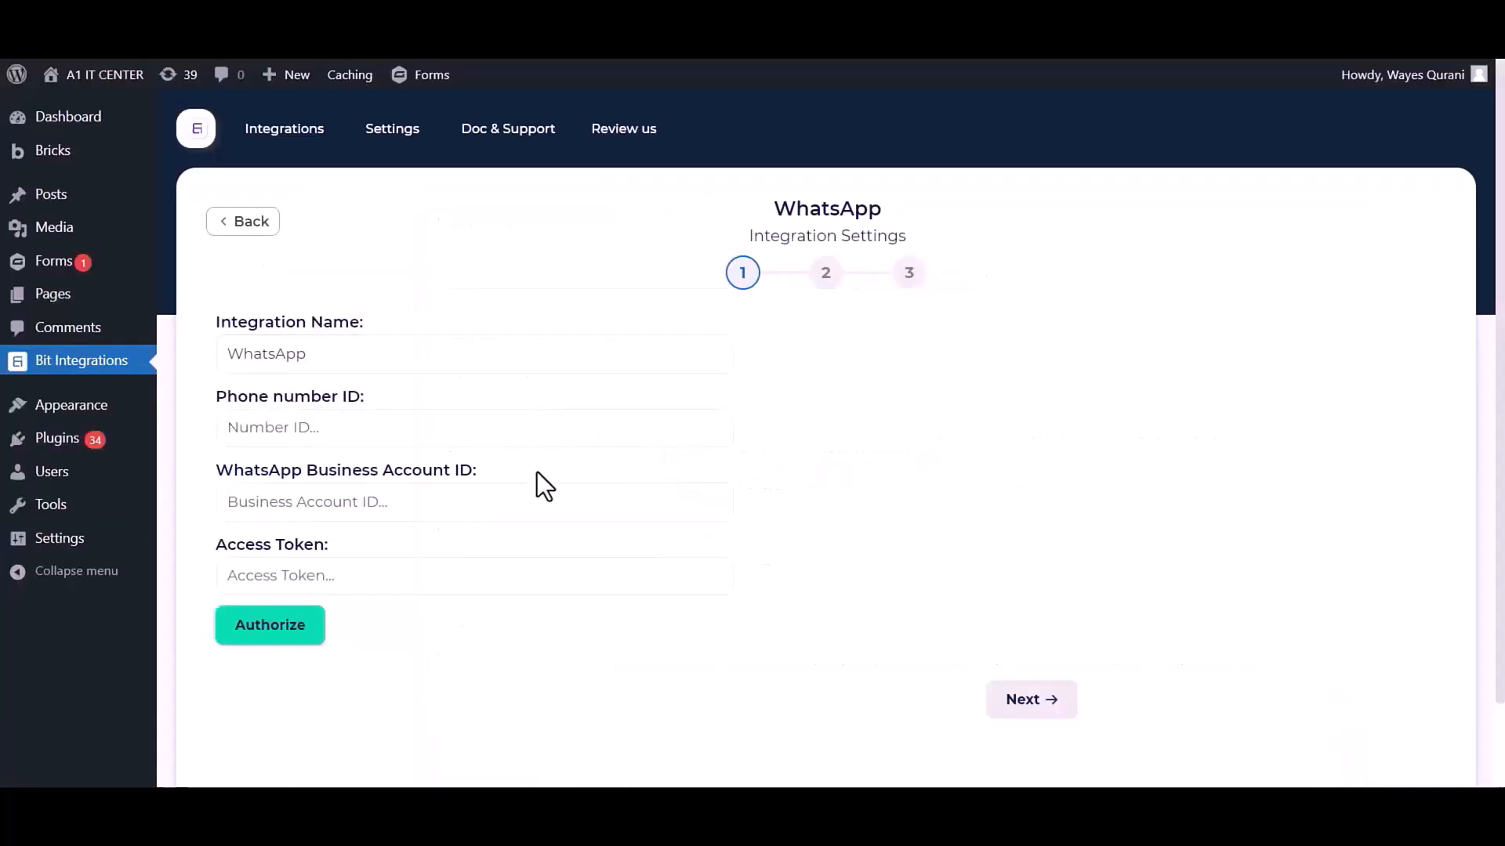
pyautogui.click(490, 444)
pyautogui.hotkey('ctrl', 'v')
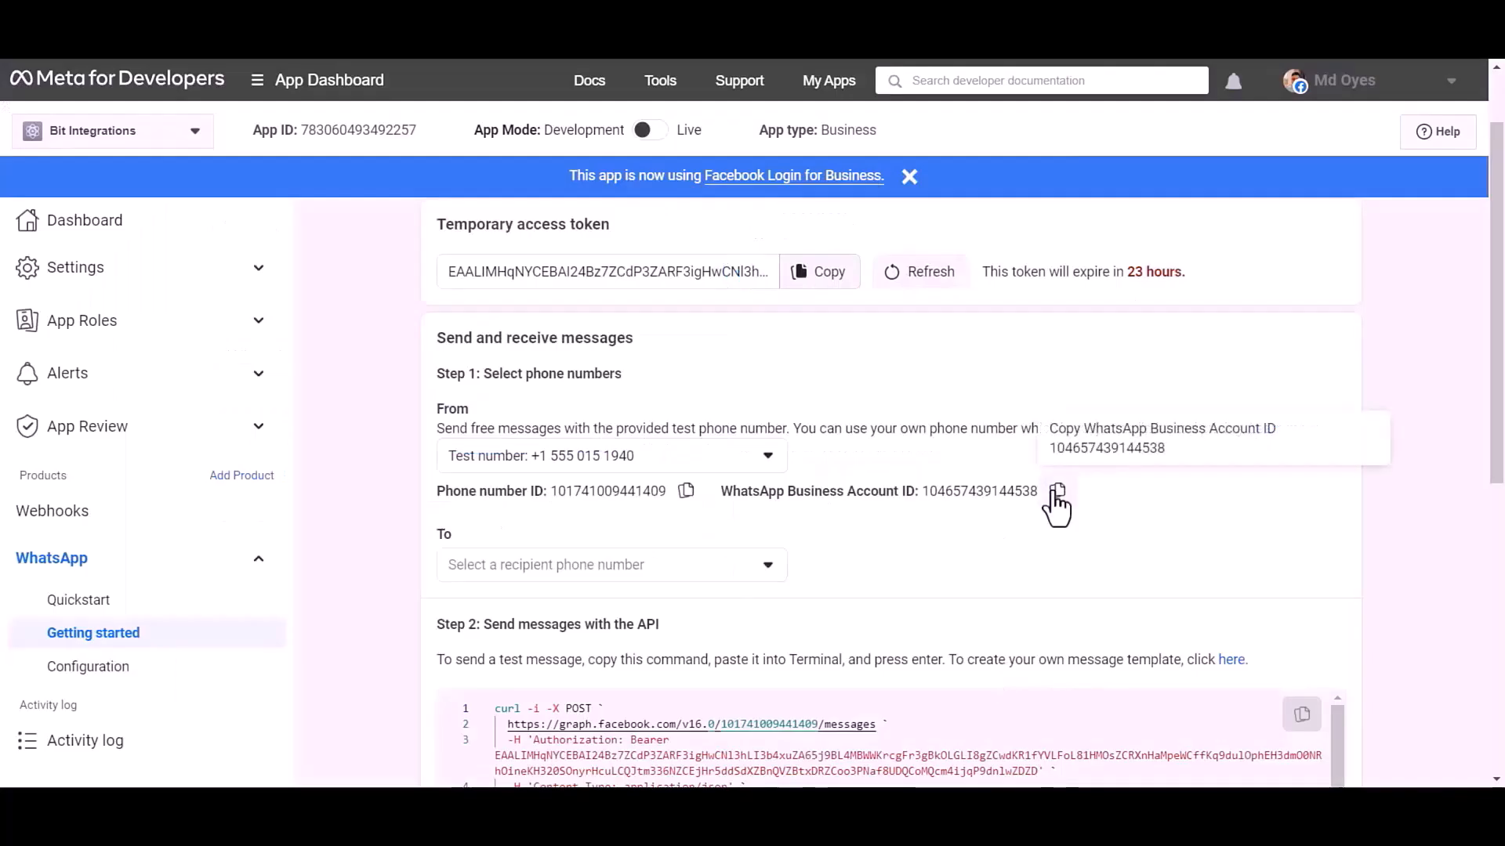
# Copy the WhatsApp Business Account ID from Meta for Developers into the matching field of the Bit Integrations settings.
pyautogui.click(1054, 494)
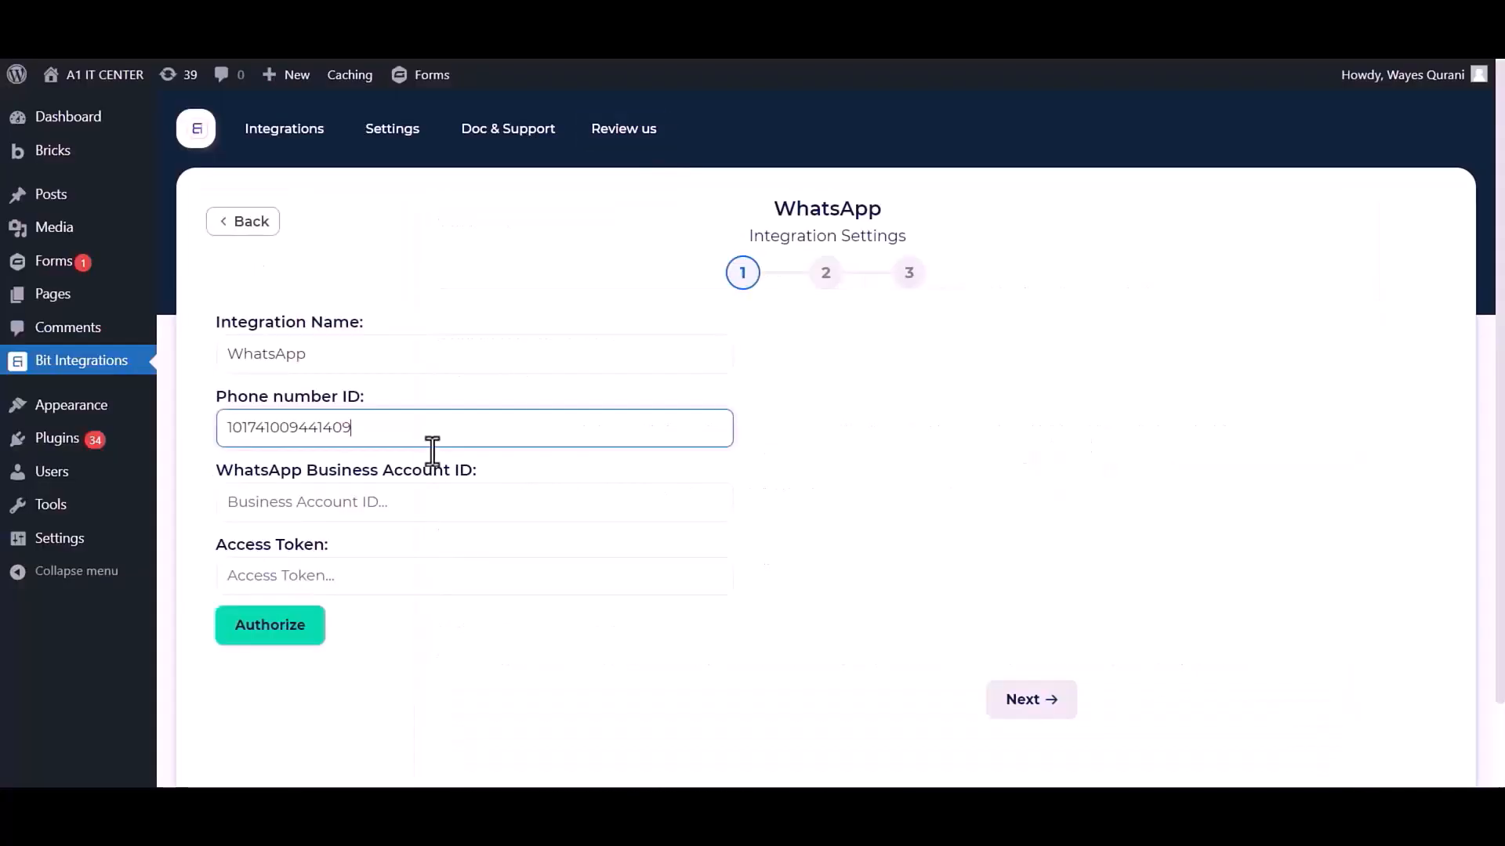
pyautogui.click(407, 501)
pyautogui.hotkey('ctrl', 'v')
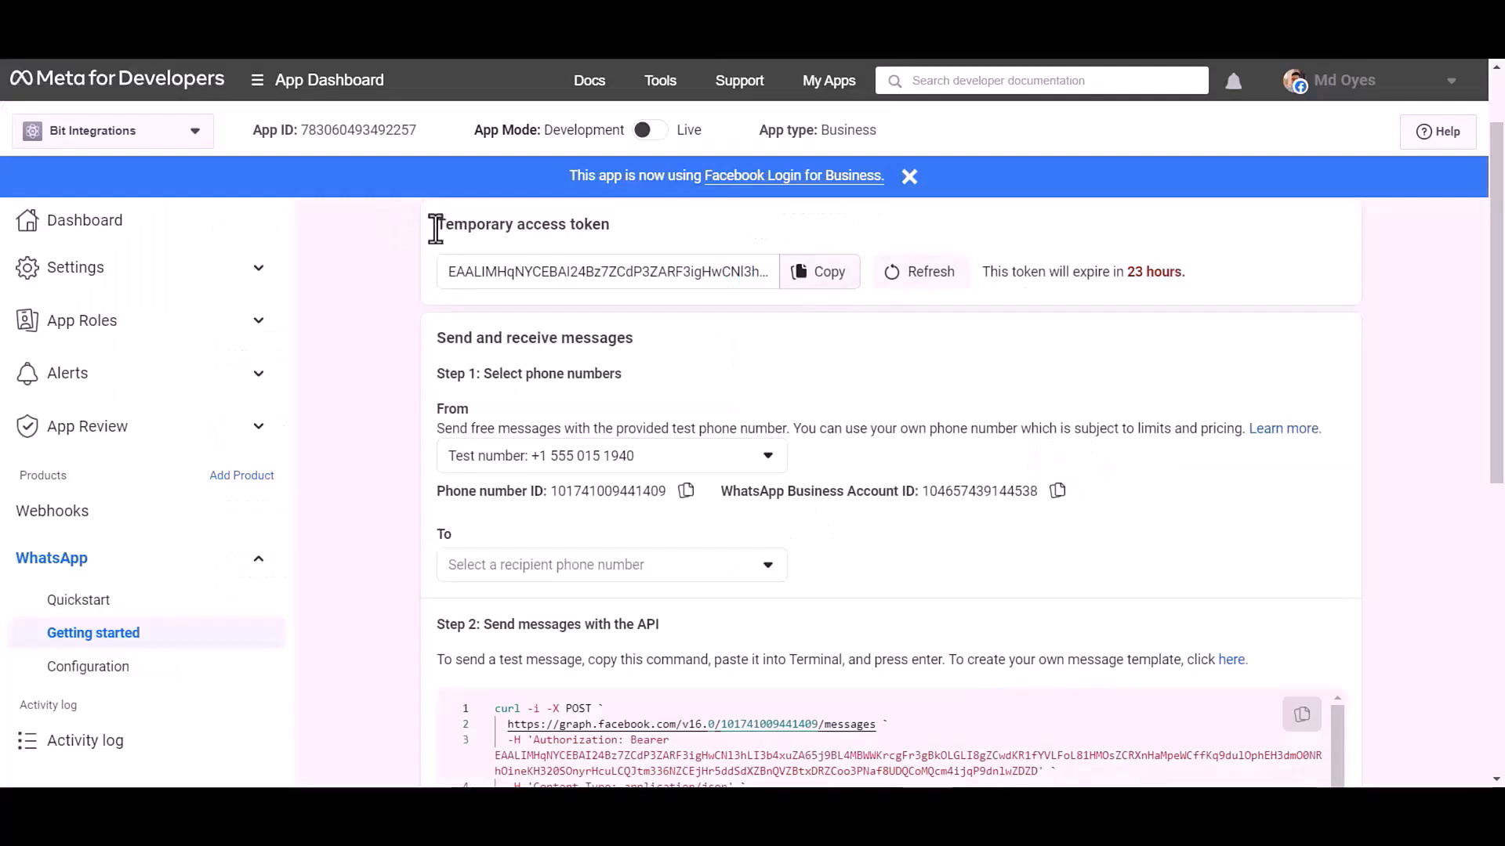
# Check the temporary access token's expiry in Meta for Developers and open the system users in Test Business's business settings.
pyautogui.moveTo(436, 227); pyautogui.dragTo(623, 232)
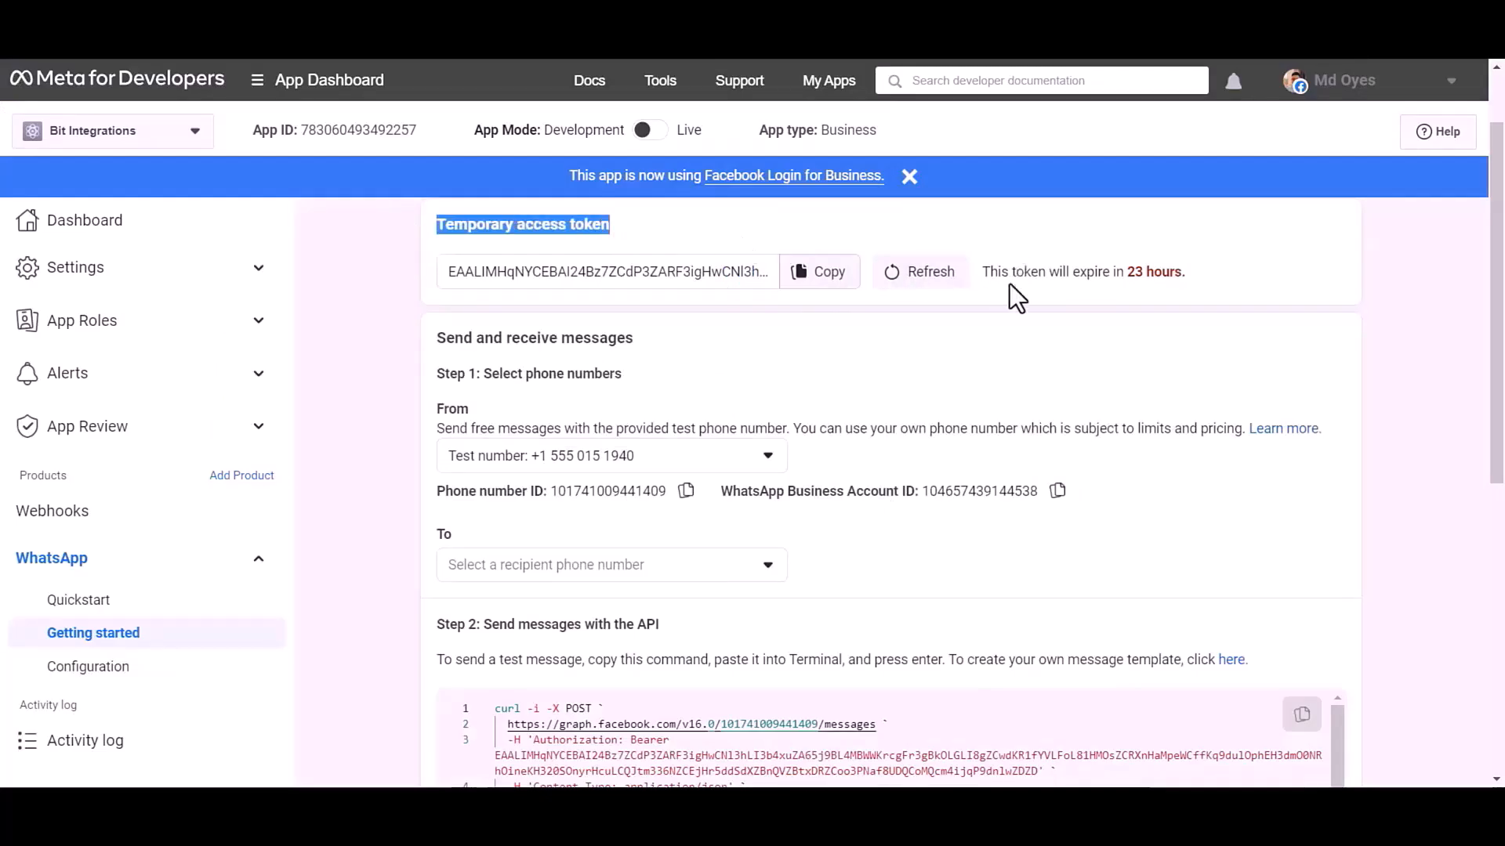
pyautogui.moveTo(986, 272); pyautogui.dragTo(1206, 282)
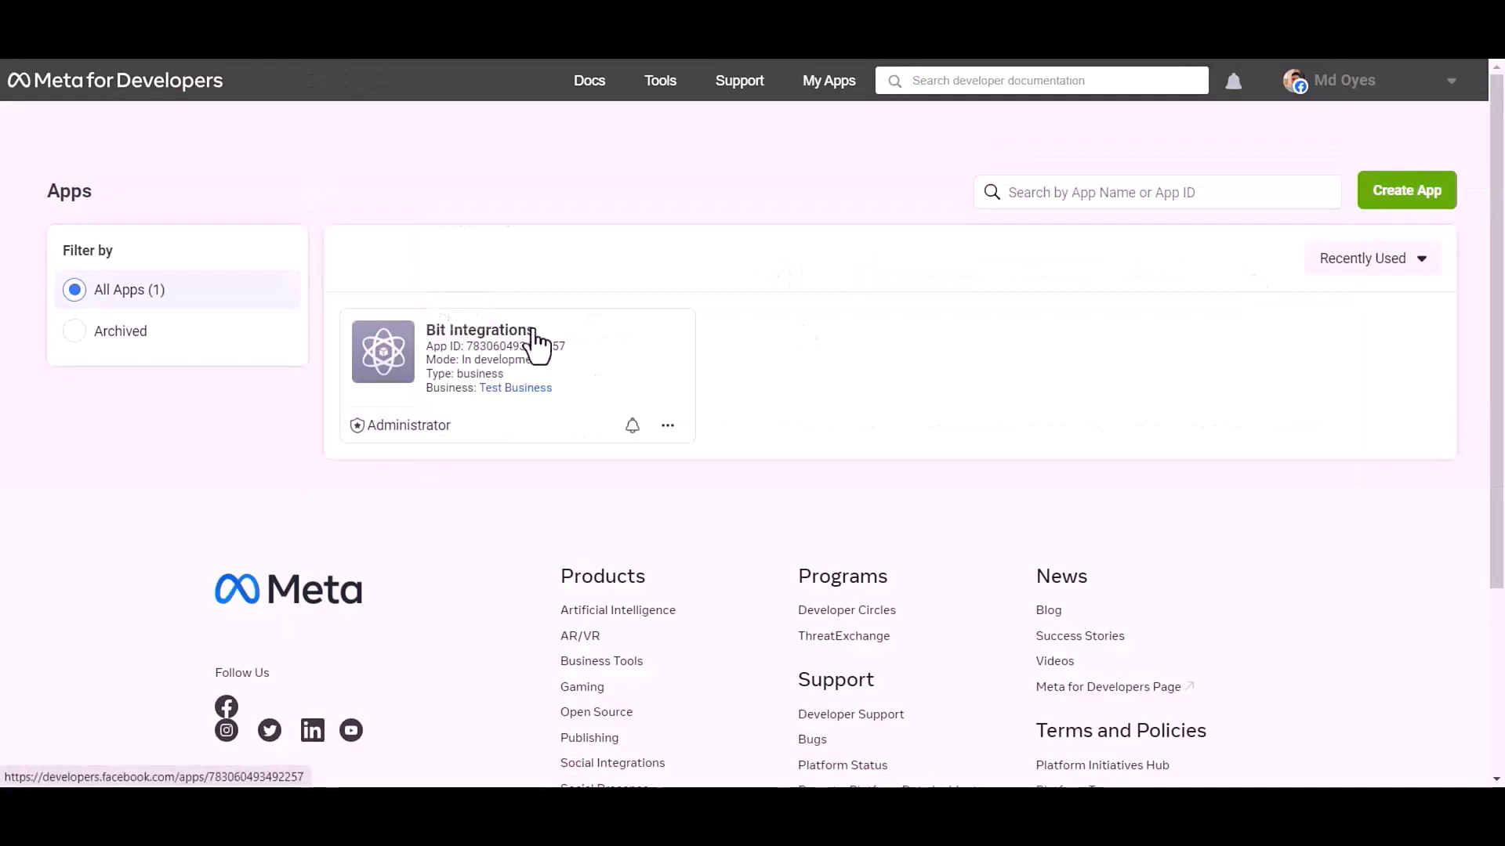
pyautogui.click(509, 389)
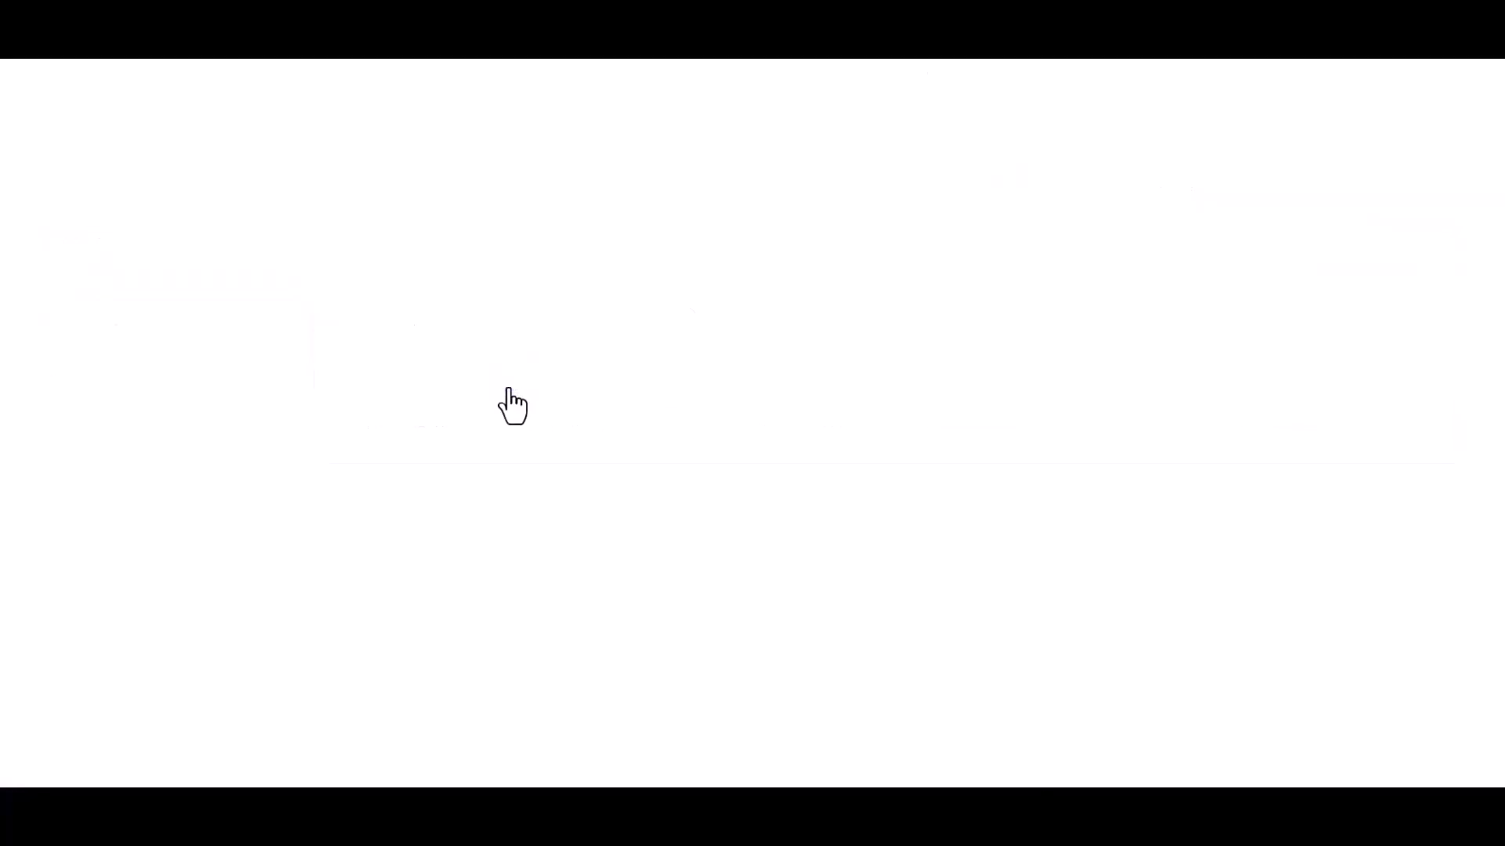
pyautogui.click(101, 343)
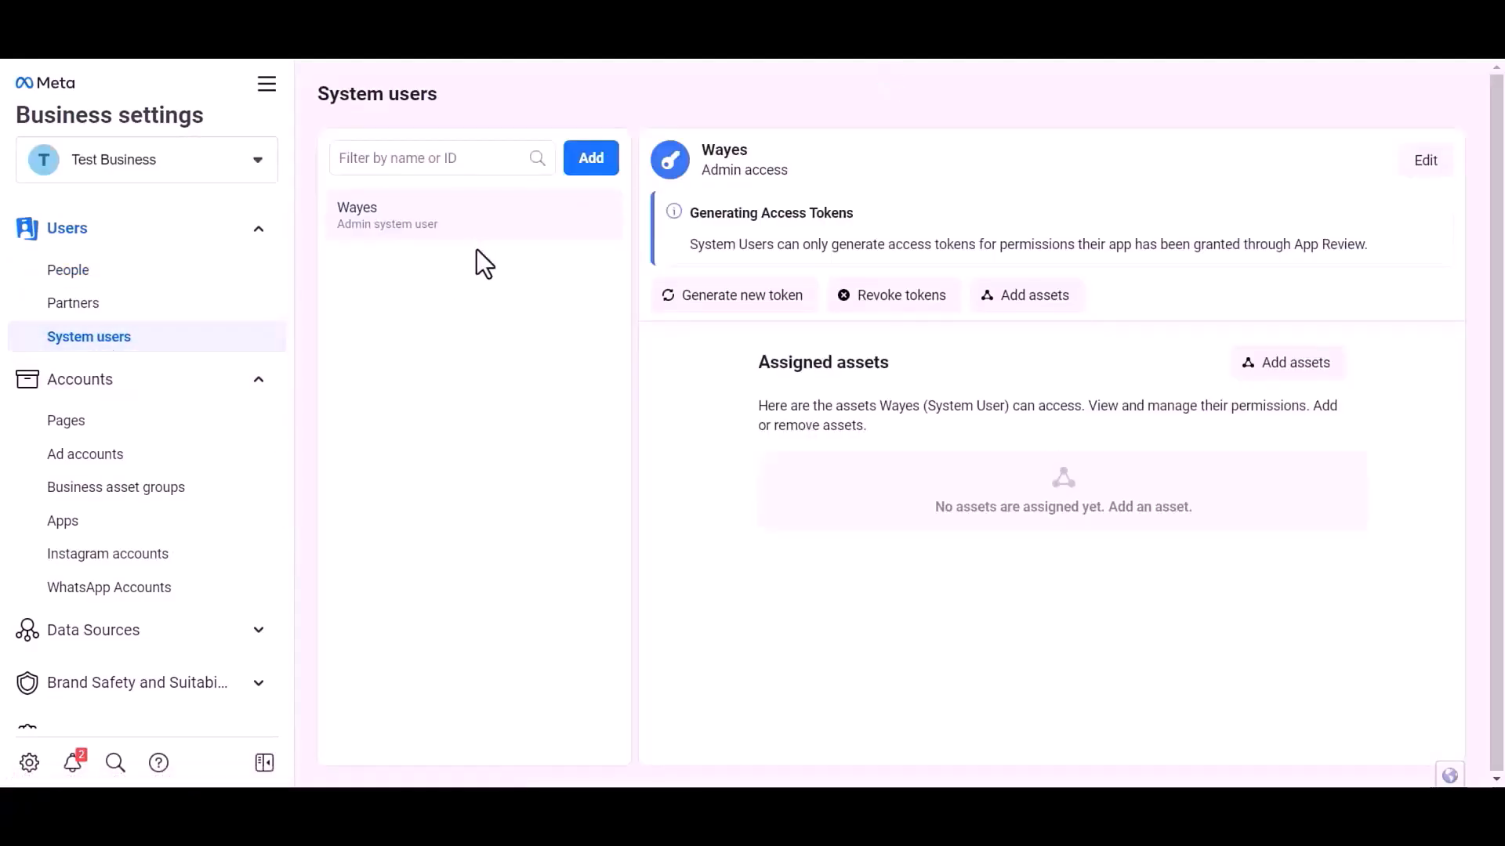
# Try to create another system user with the Admin role for Test Business.
pyautogui.click(586, 174)
pyautogui.click(620, 314)
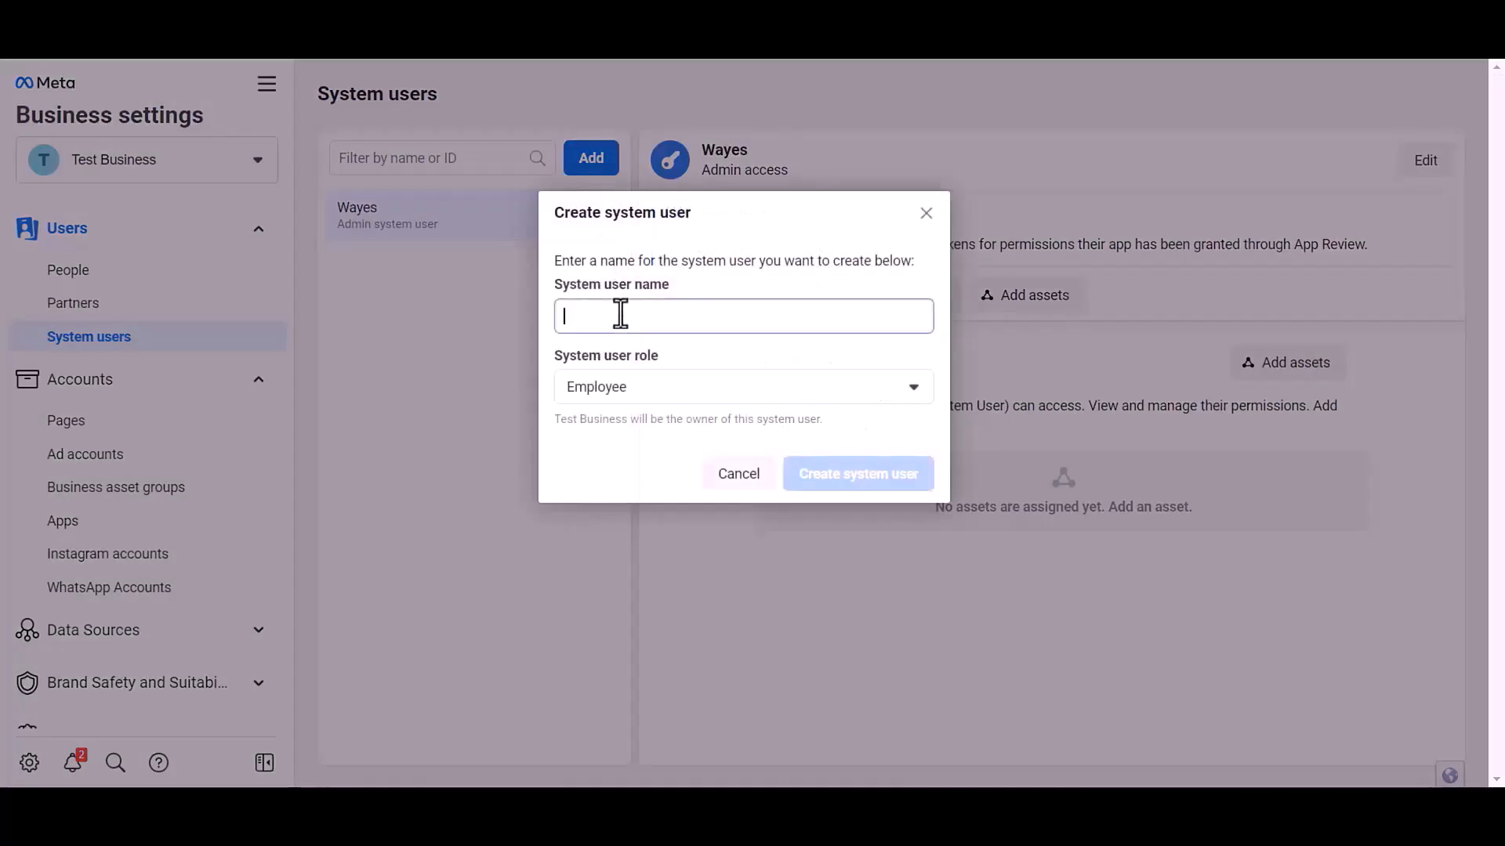
pyautogui.write('Oyes')
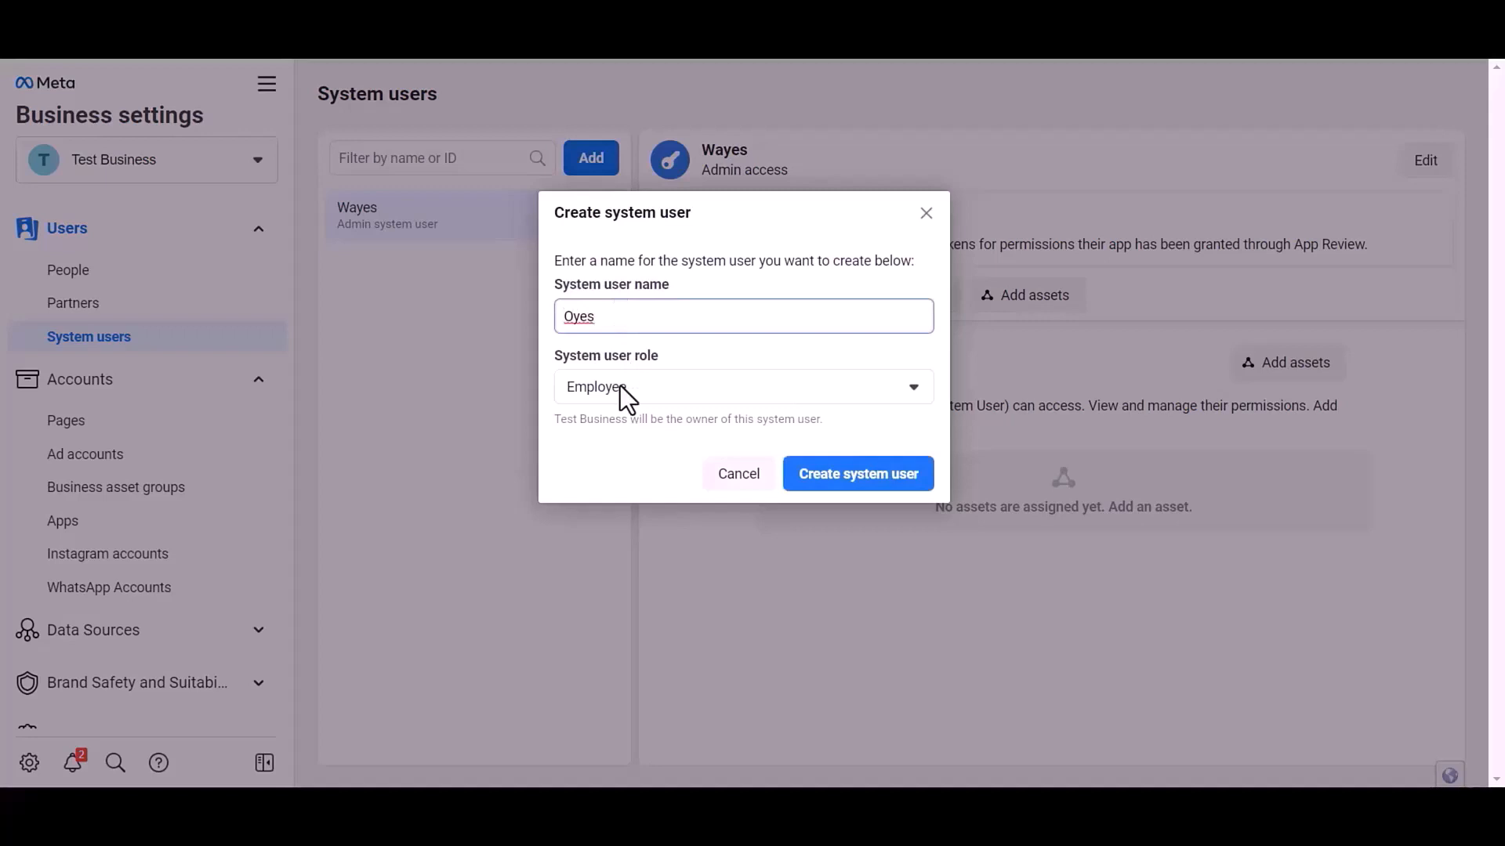
pyautogui.click(619, 385)
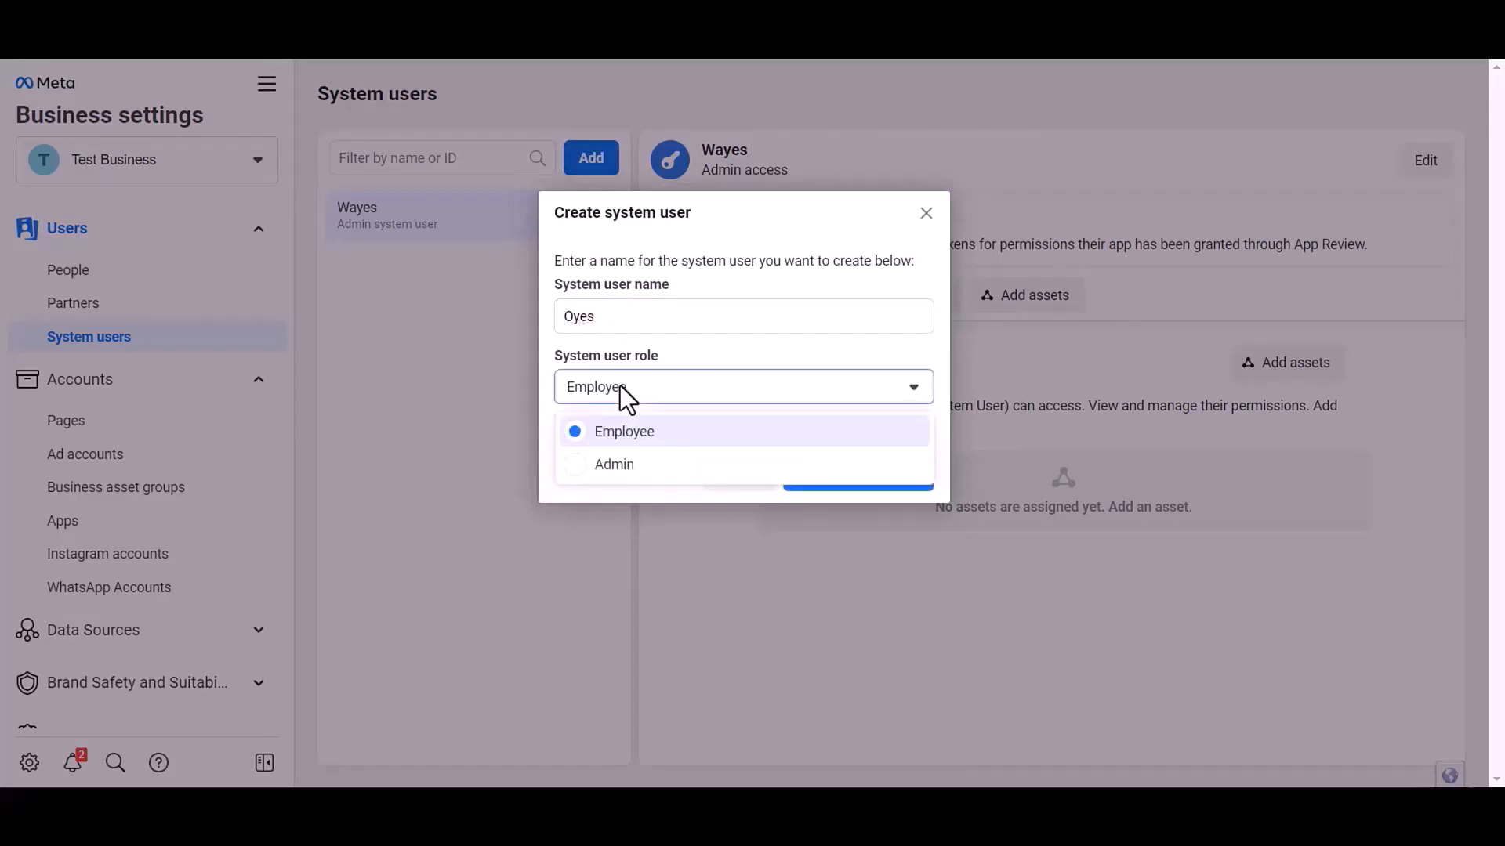
pyautogui.click(612, 467)
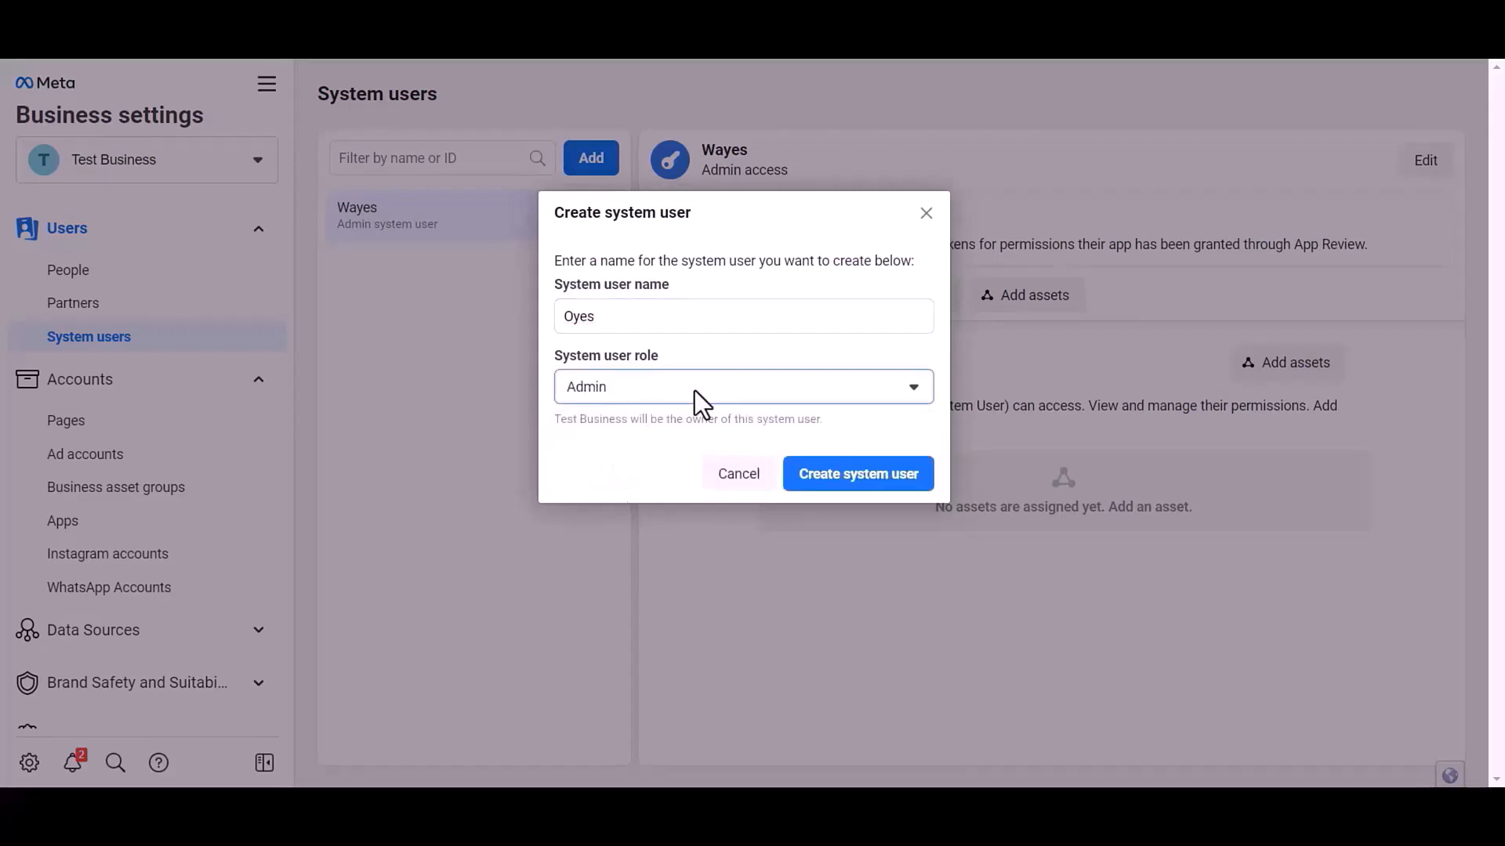
pyautogui.click(884, 478)
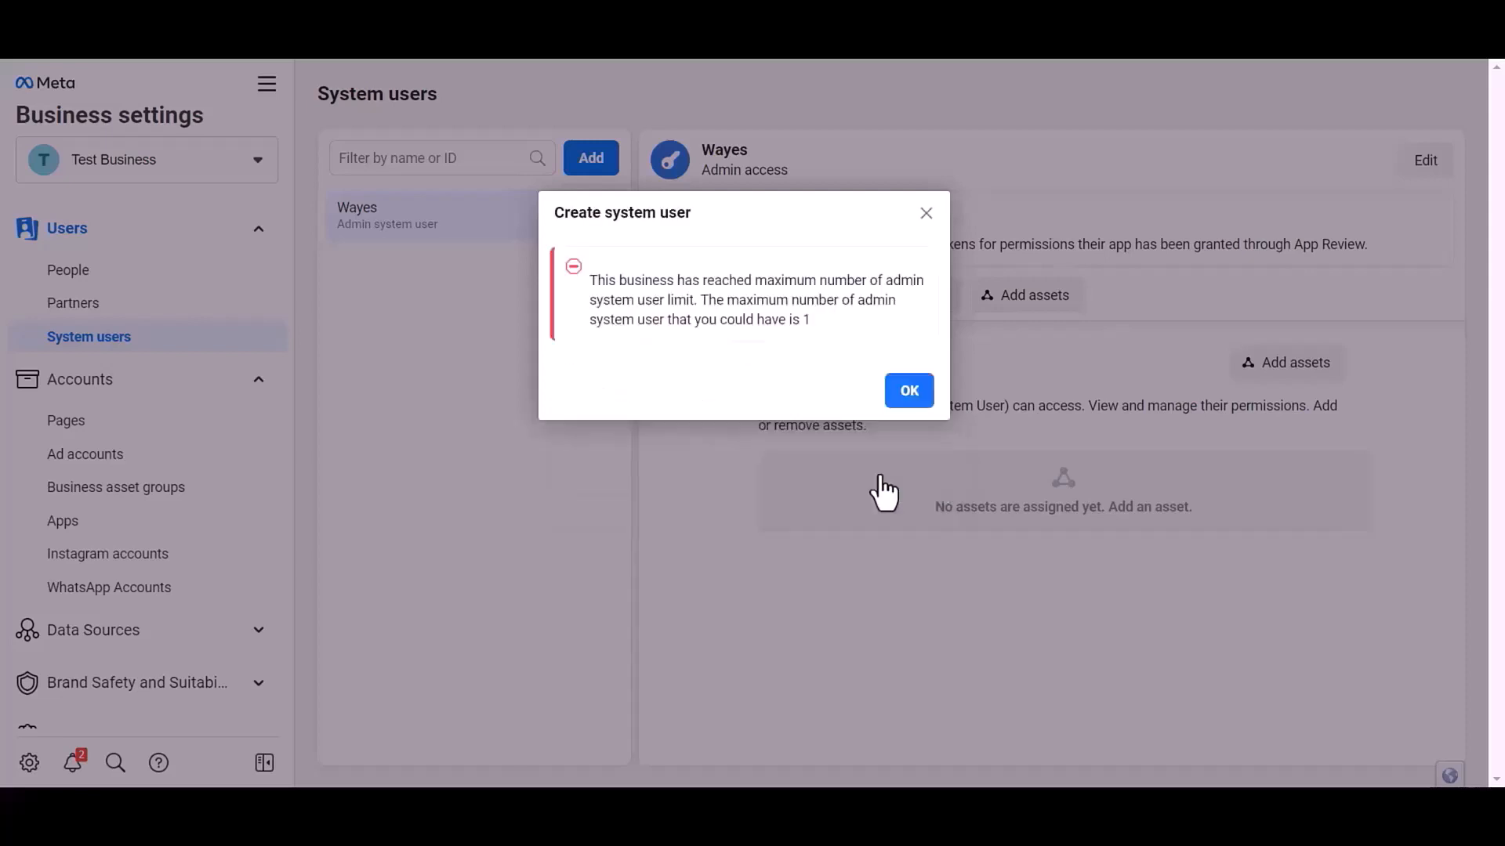
pyautogui.click(909, 392)
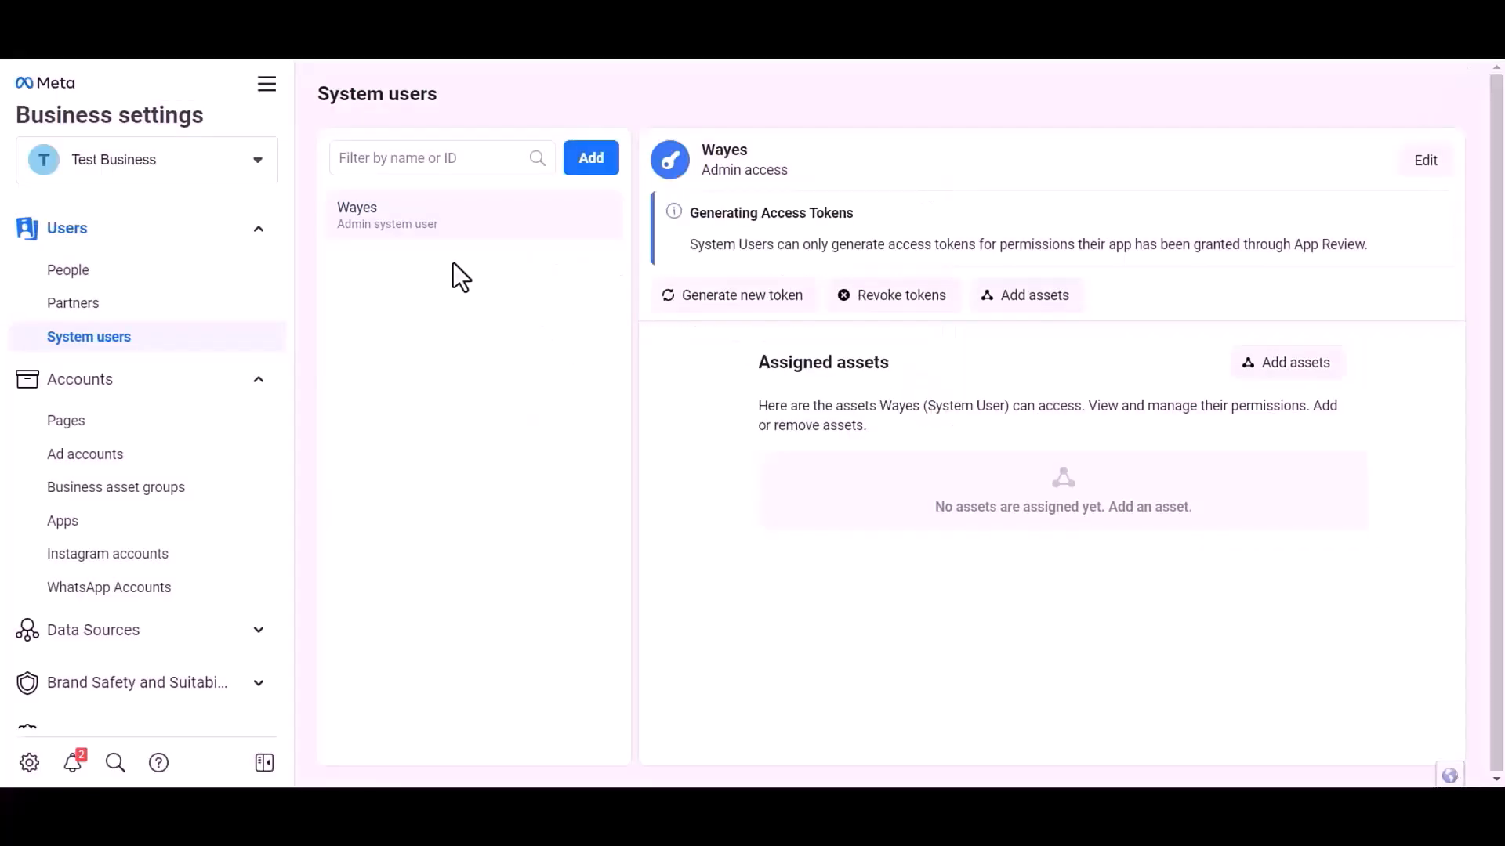
# Assign the Bit Integrations app to the existing admin system user with full control through Manage app.
pyautogui.click(1289, 364)
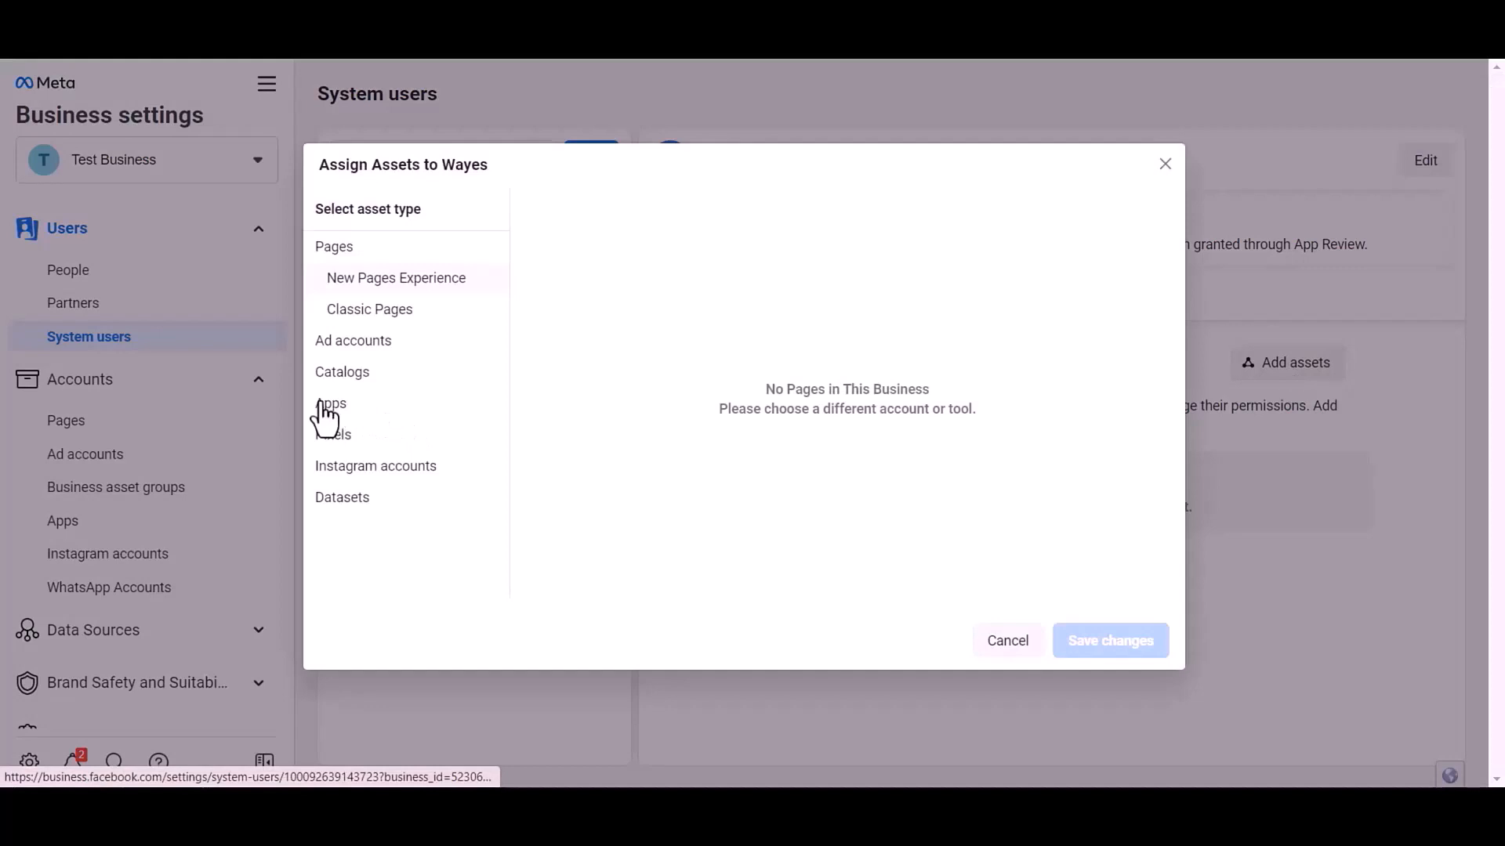
pyautogui.click(325, 403)
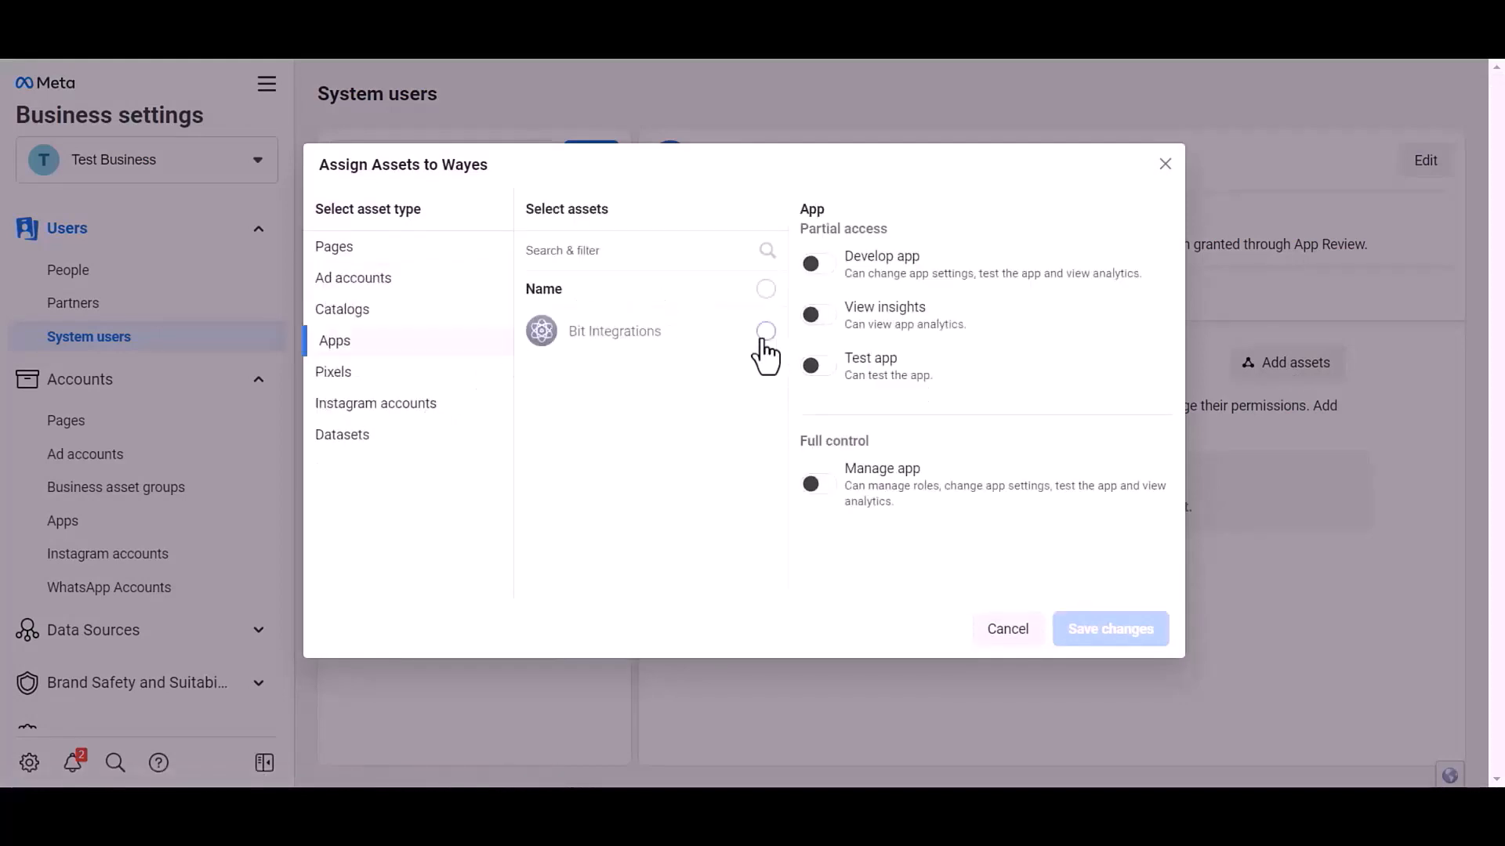
pyautogui.click(766, 332)
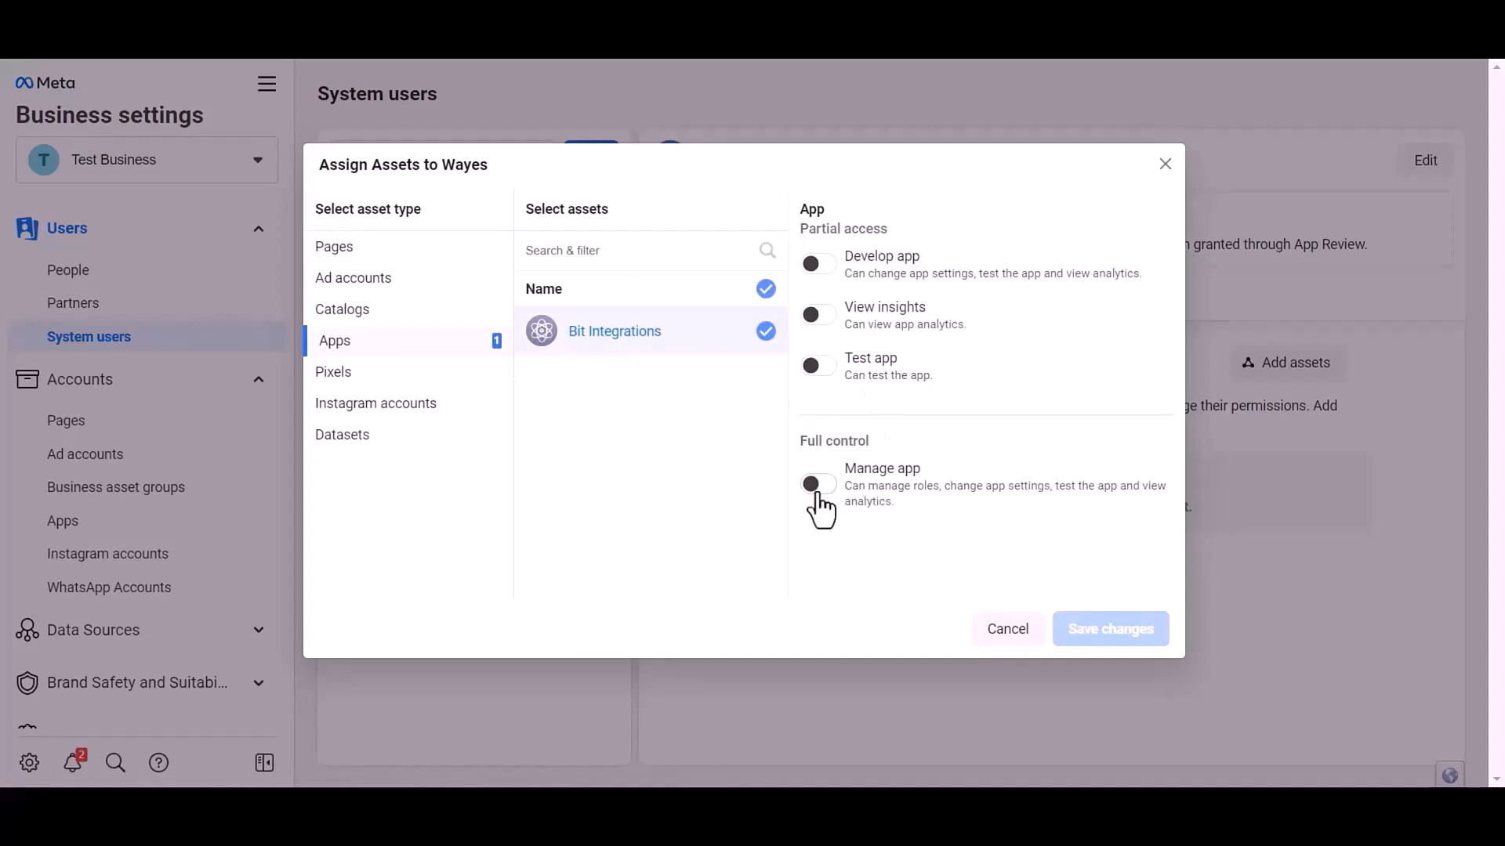
pyautogui.click(817, 484)
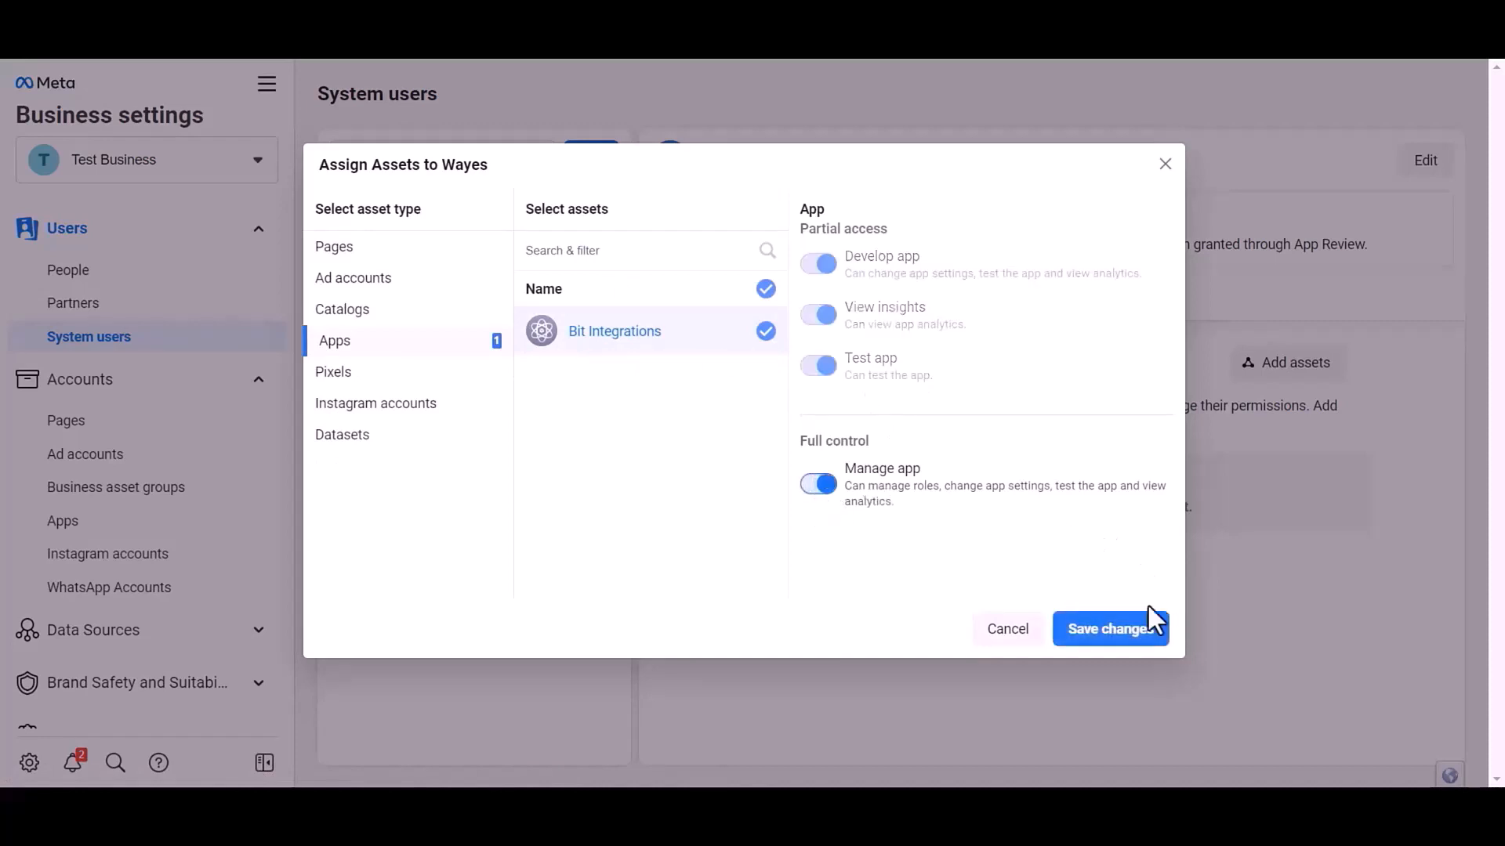
pyautogui.click(1114, 637)
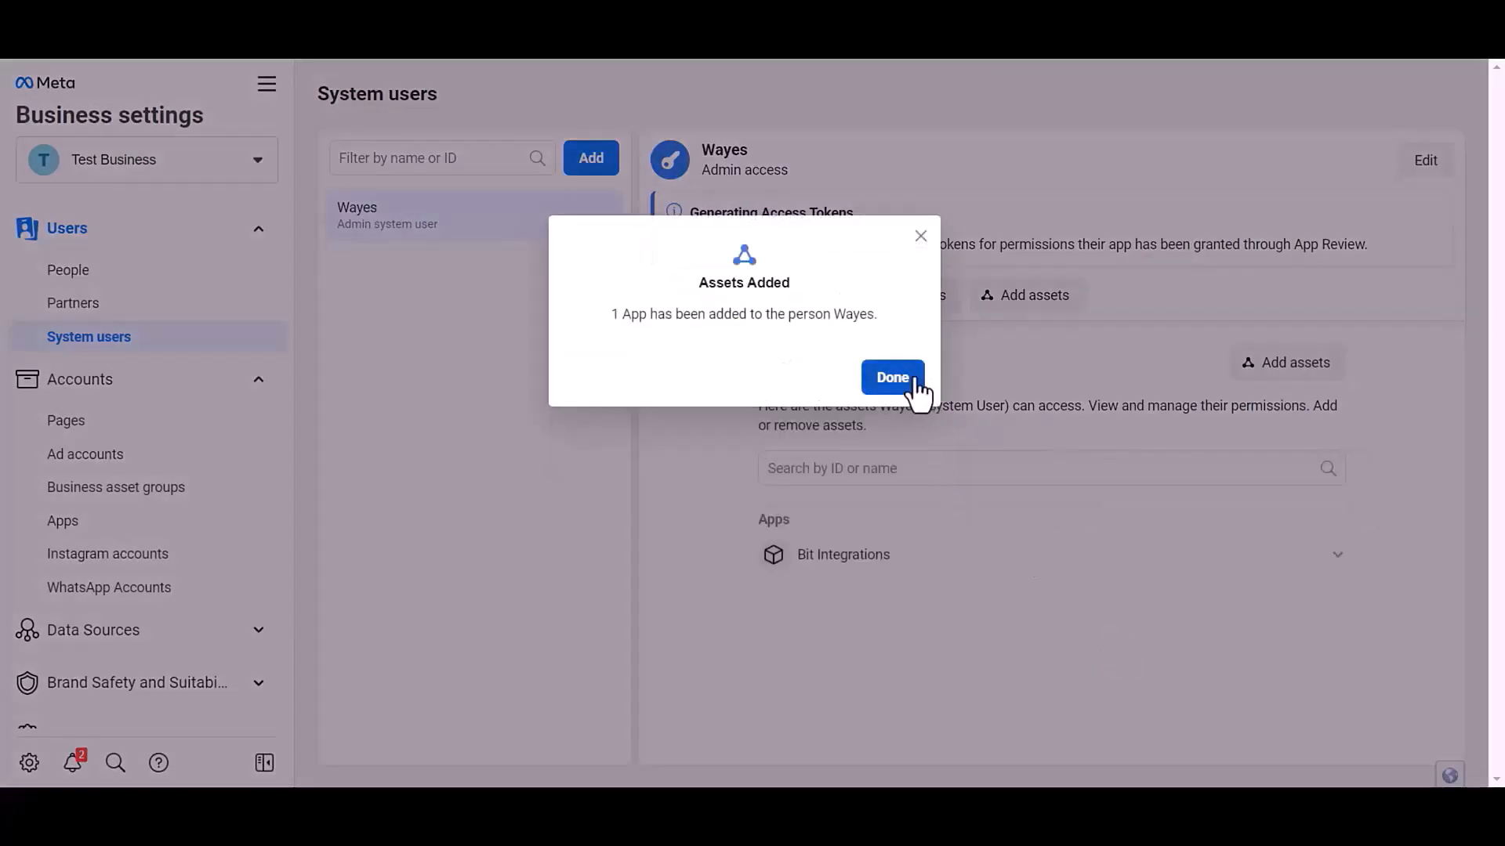
pyautogui.click(893, 378)
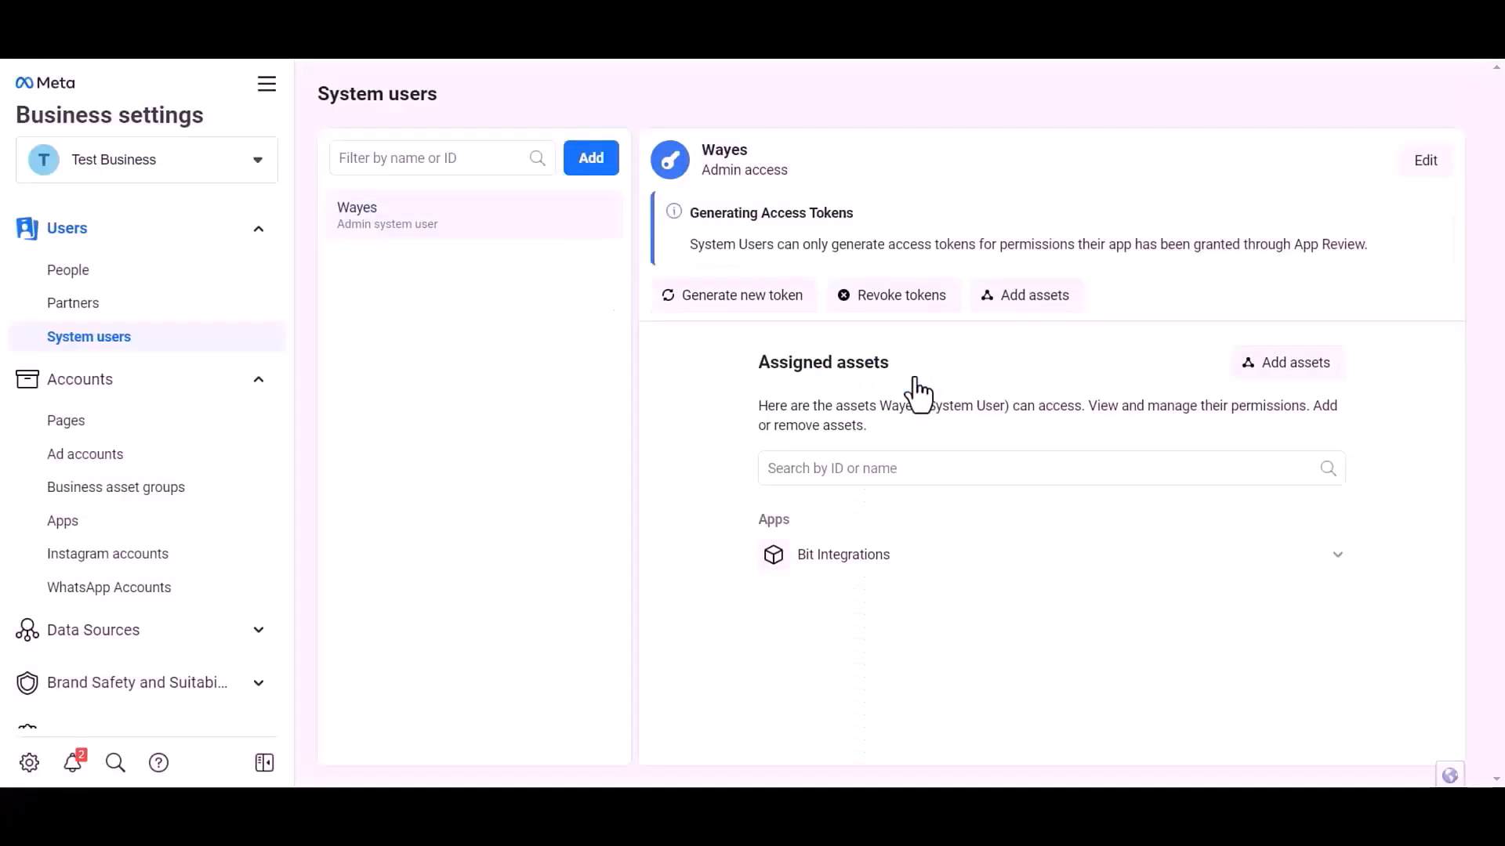
# Start a new token for the admin system user with the Bit Integrations app and Permanent expiration.
pyautogui.click(732, 321)
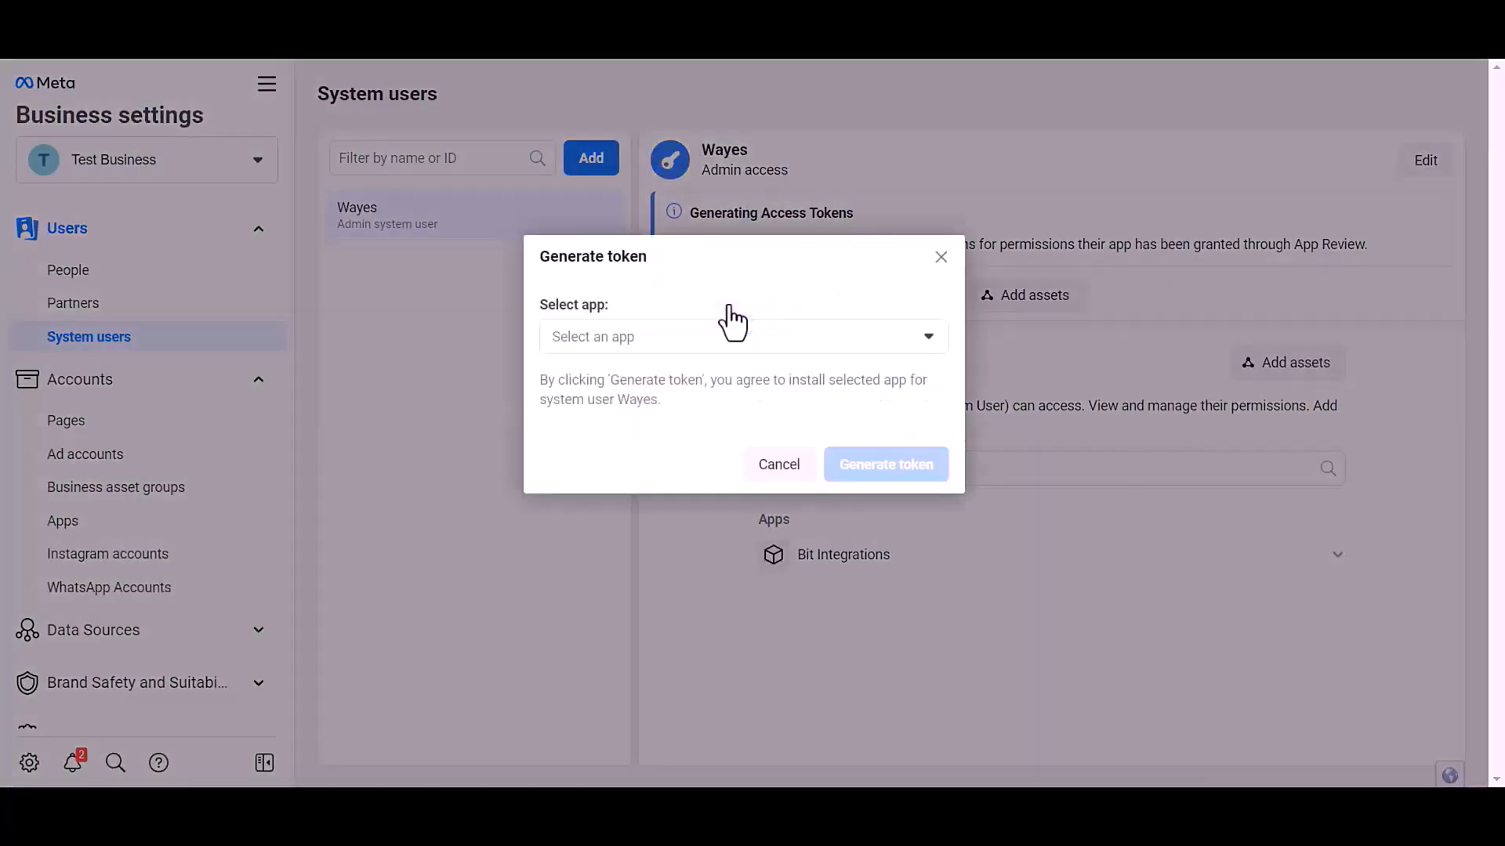
pyautogui.click(651, 340)
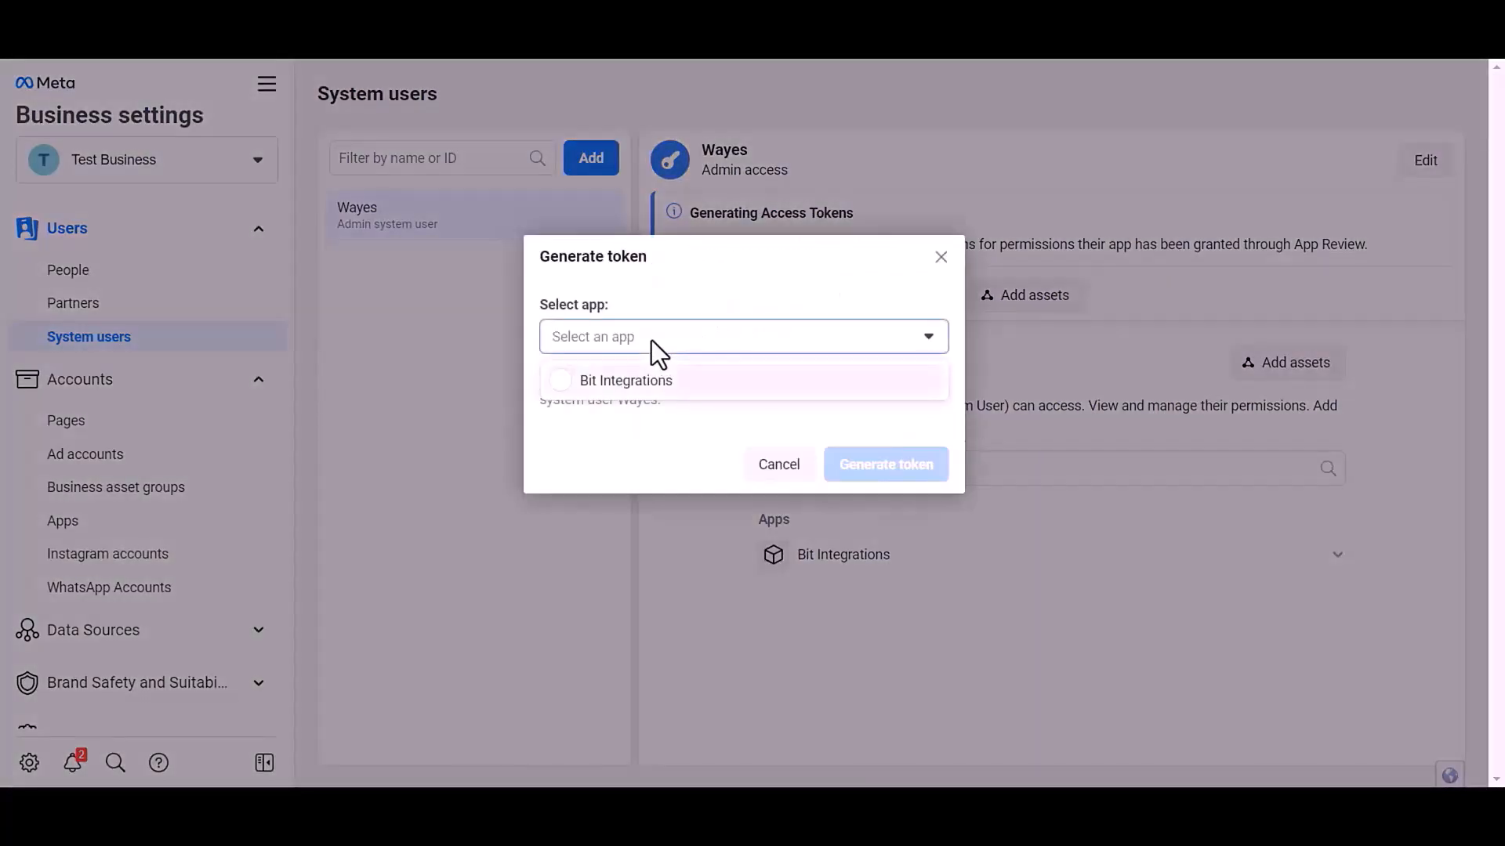
pyautogui.click(640, 386)
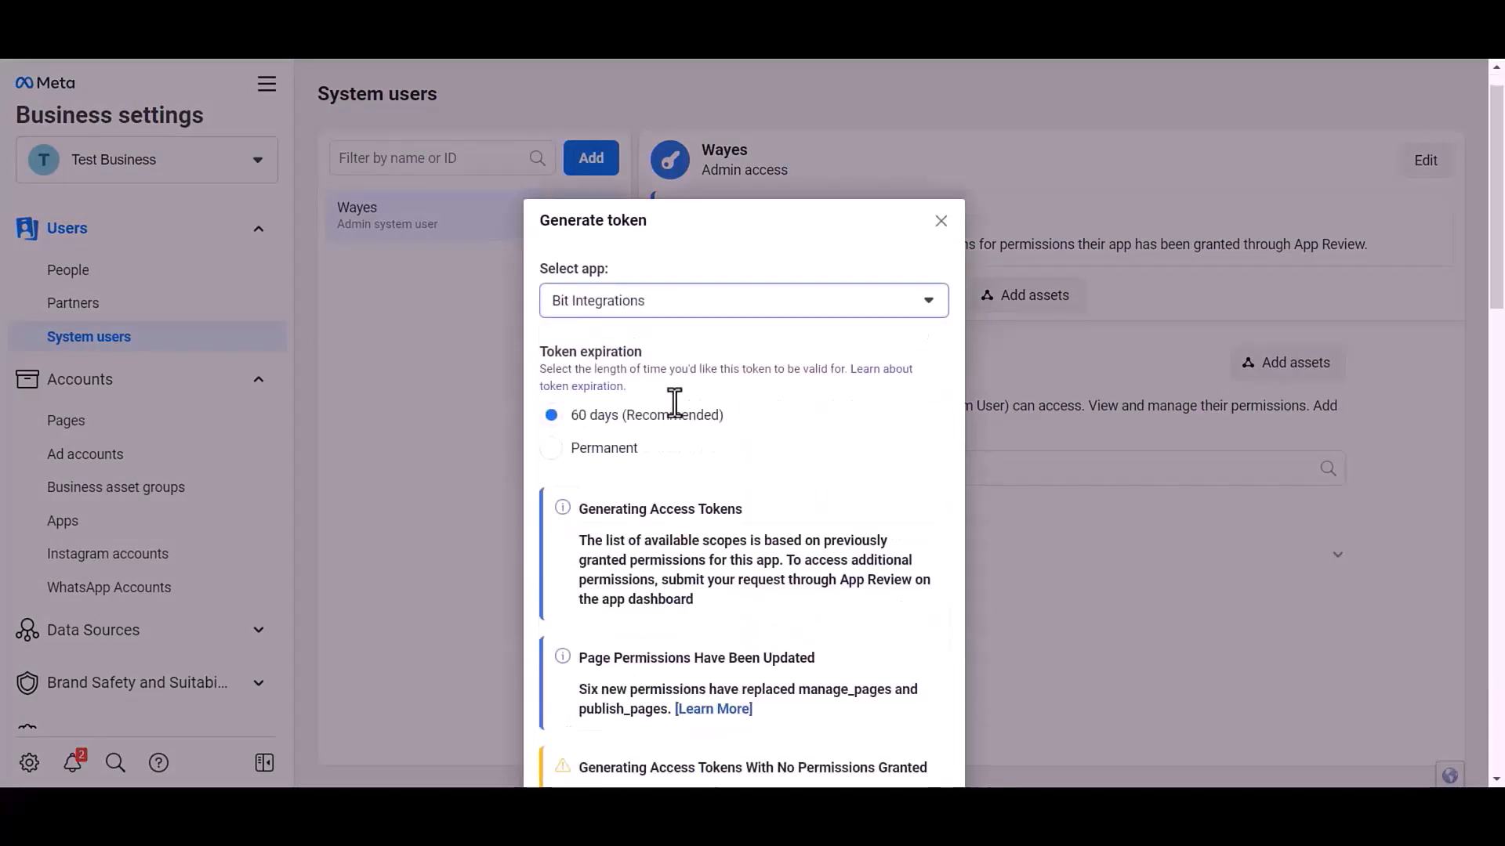
pyautogui.moveTo(537, 287); pyautogui.dragTo(641, 287)
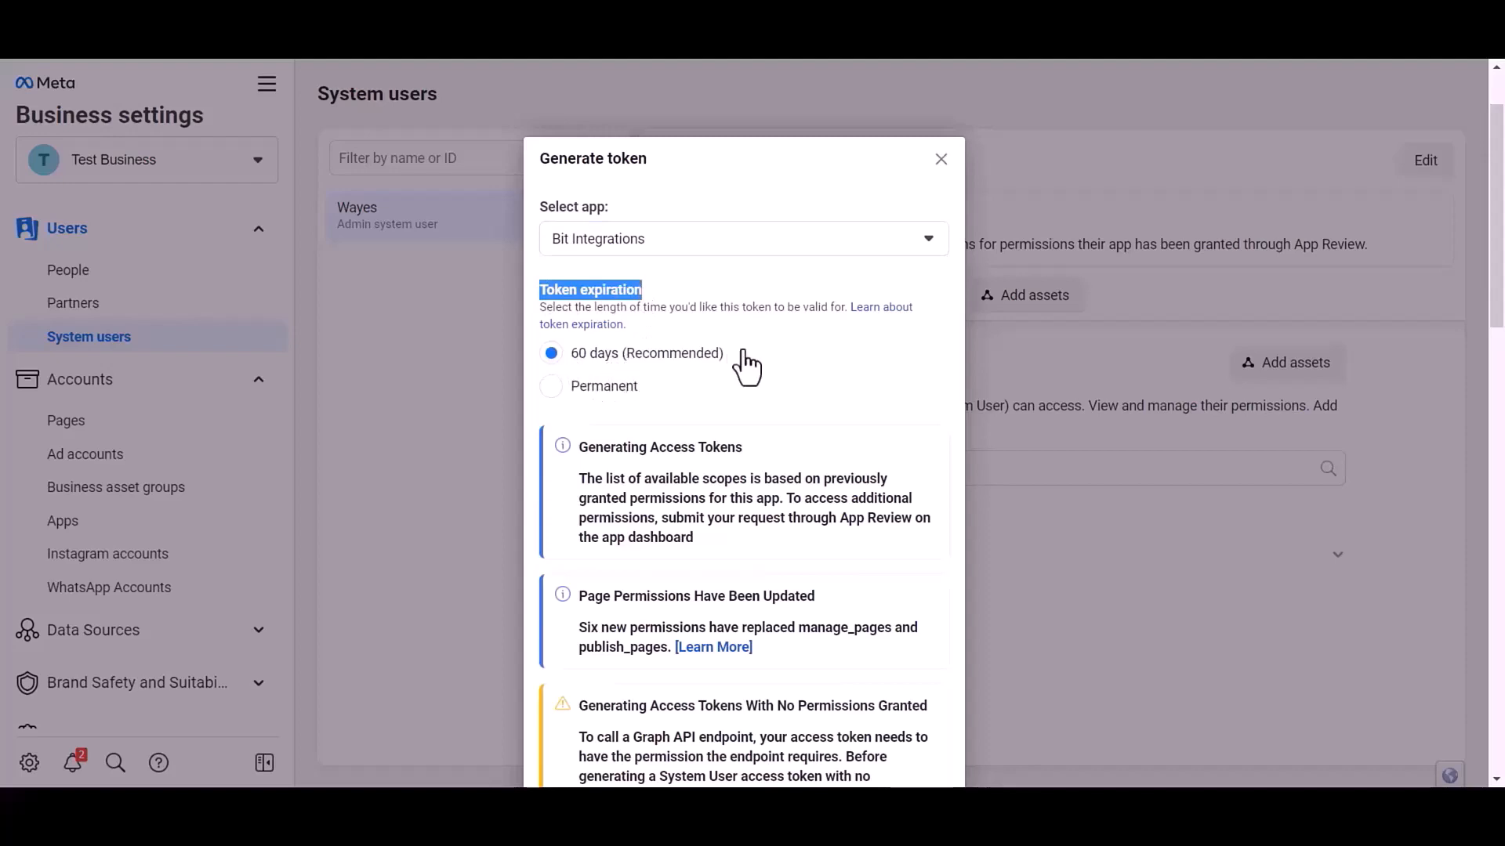
pyautogui.moveTo(725, 354); pyautogui.dragTo(572, 355)
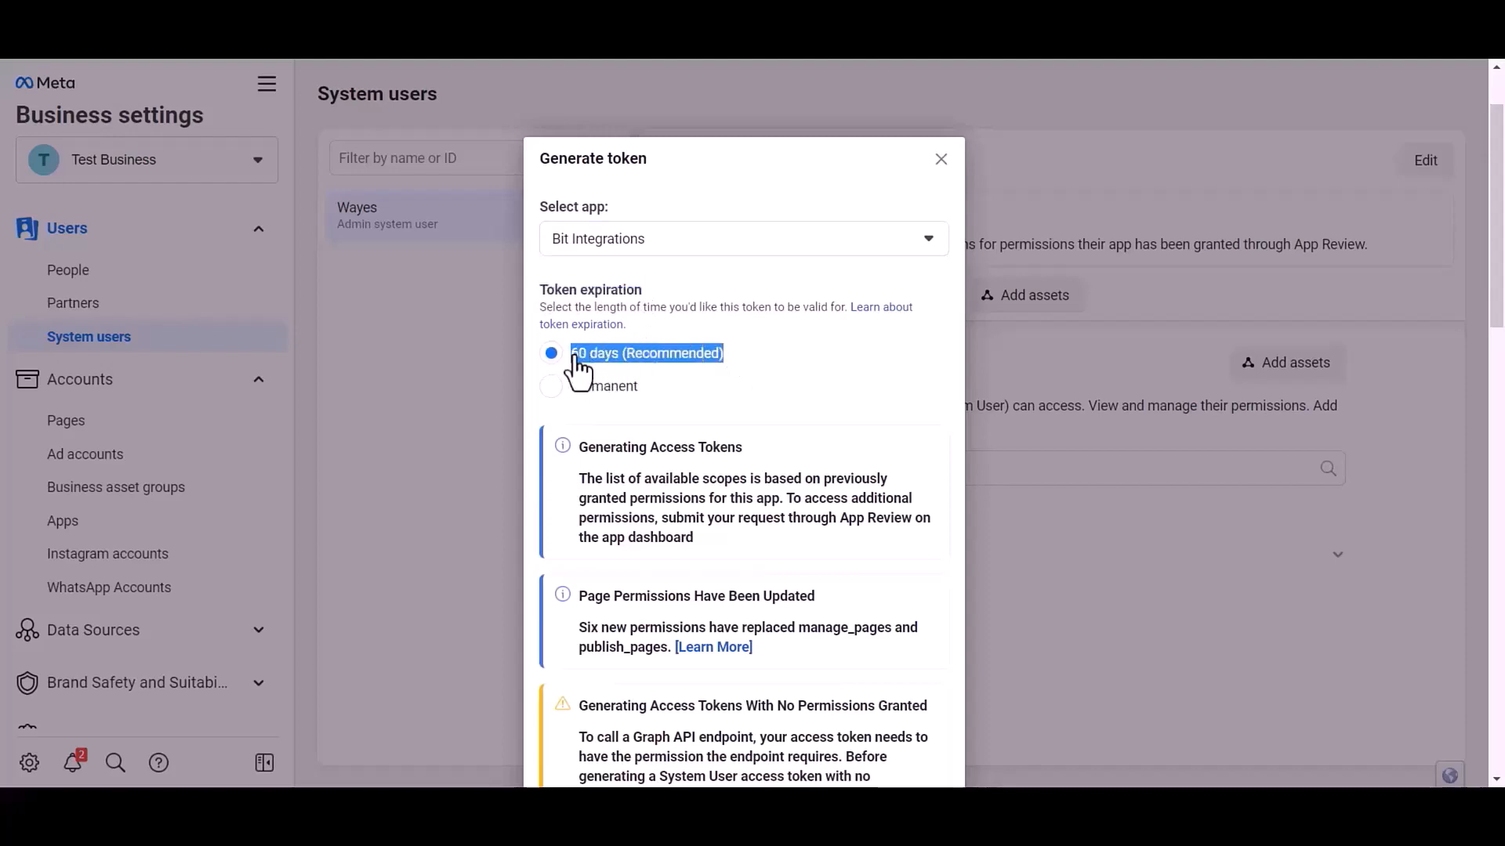
pyautogui.click(555, 387)
# Grant the token the whatsapp_business_messaging and whatsapp_business_management permissions and generate it.
pyautogui.scroll(-4, 725, 321)
pyautogui.scroll(-2, 725, 321)
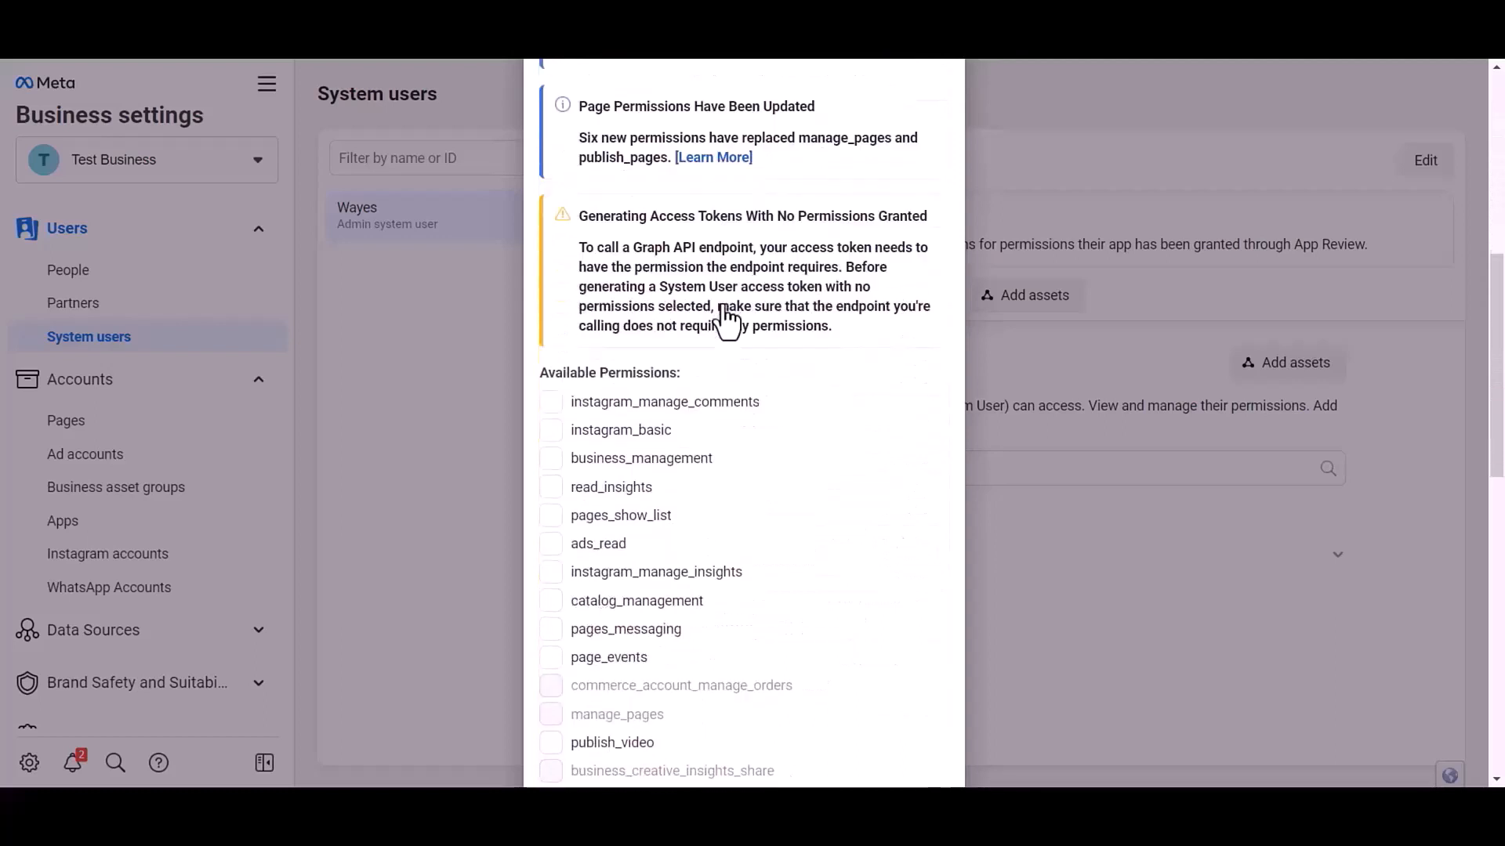
pyautogui.scroll(-2, 727, 317)
pyautogui.moveTo(539, 176); pyautogui.dragTo(697, 179)
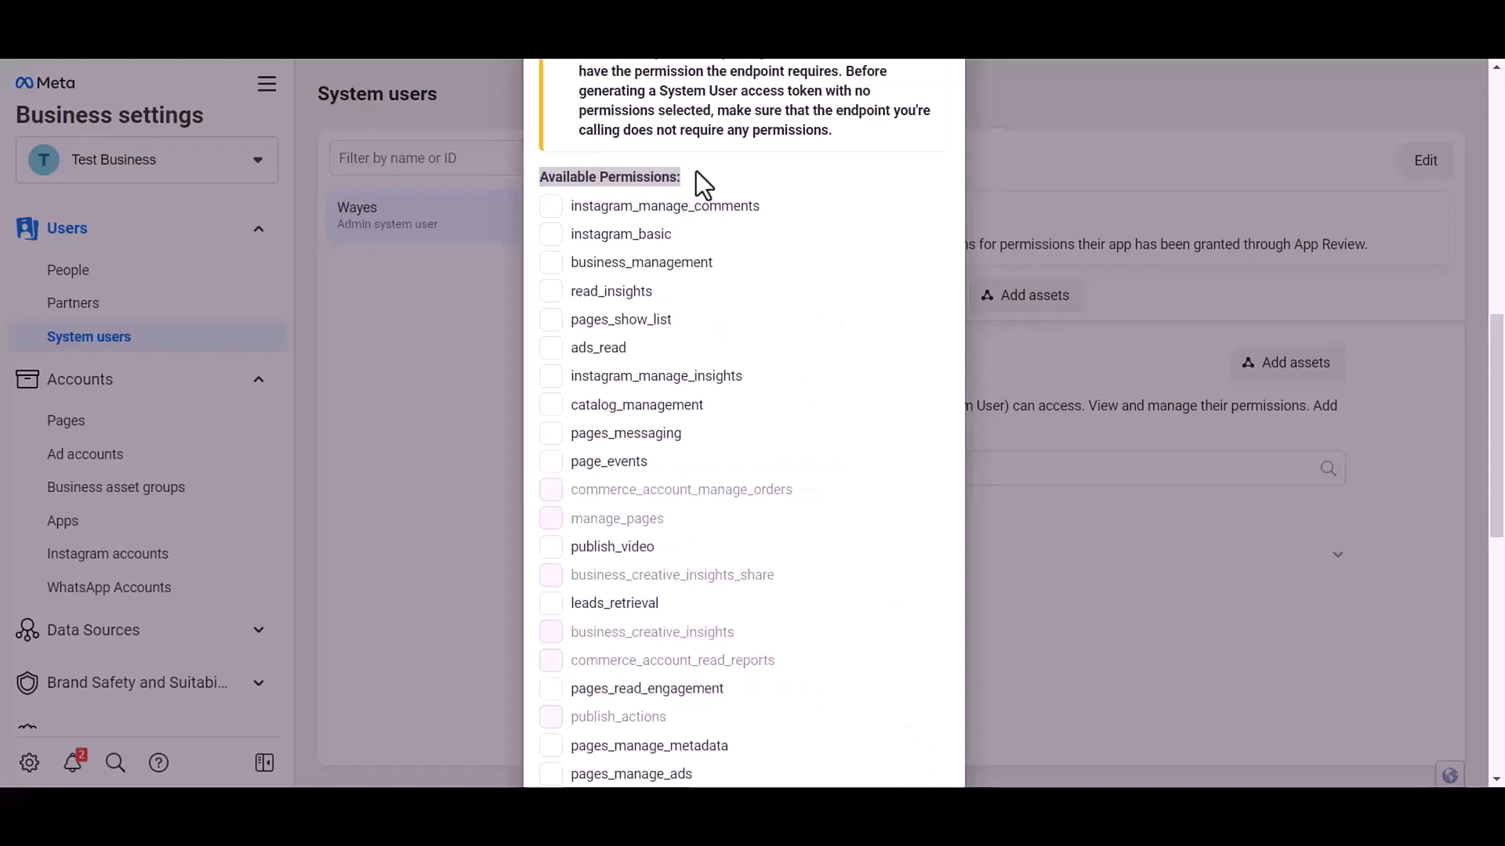
pyautogui.moveTo(541, 177); pyautogui.dragTo(719, 163)
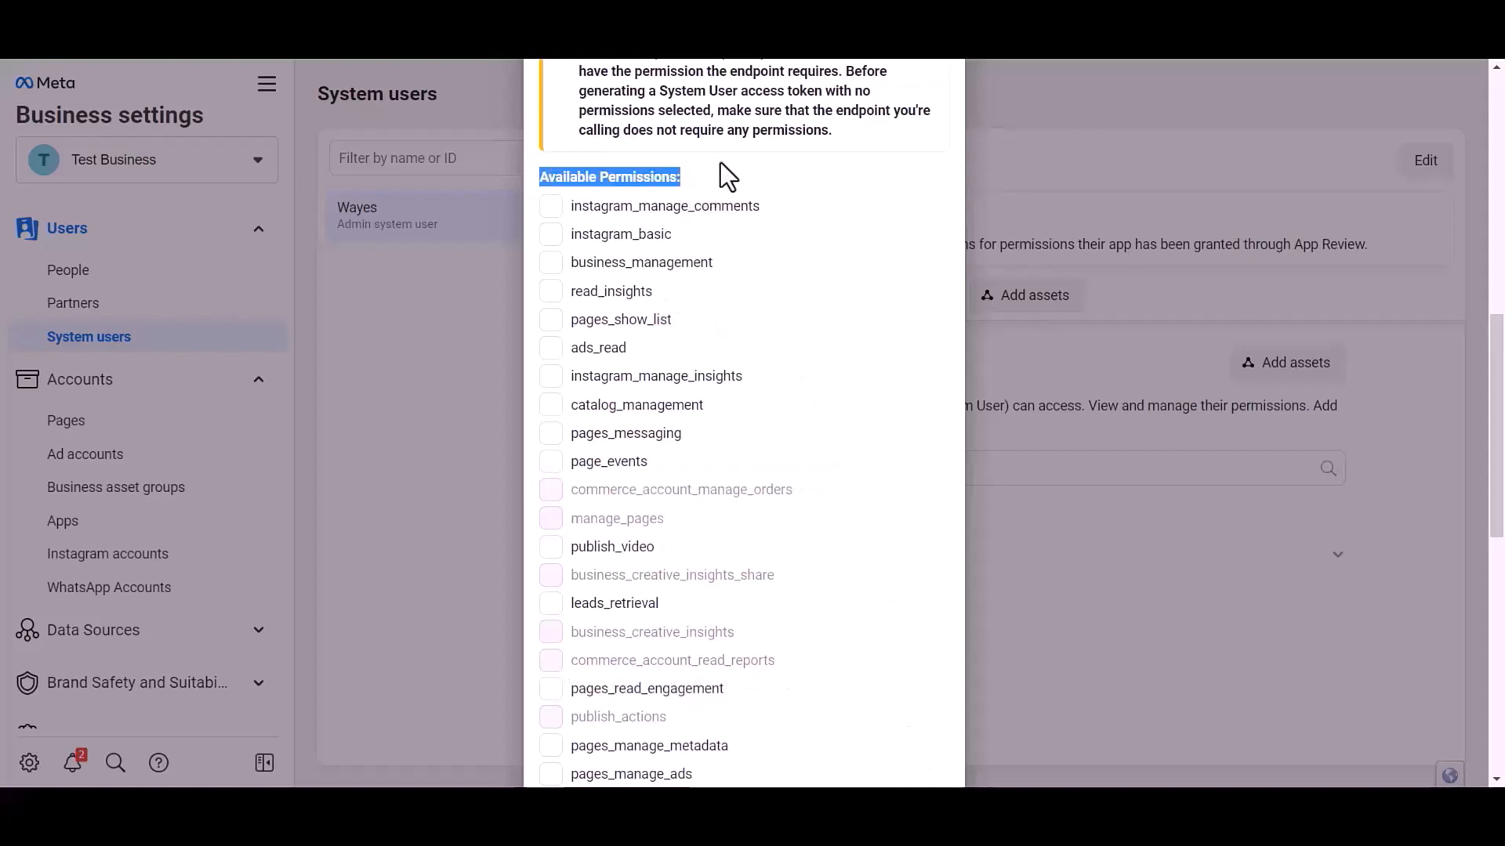
pyautogui.scroll(-4, 757, 351)
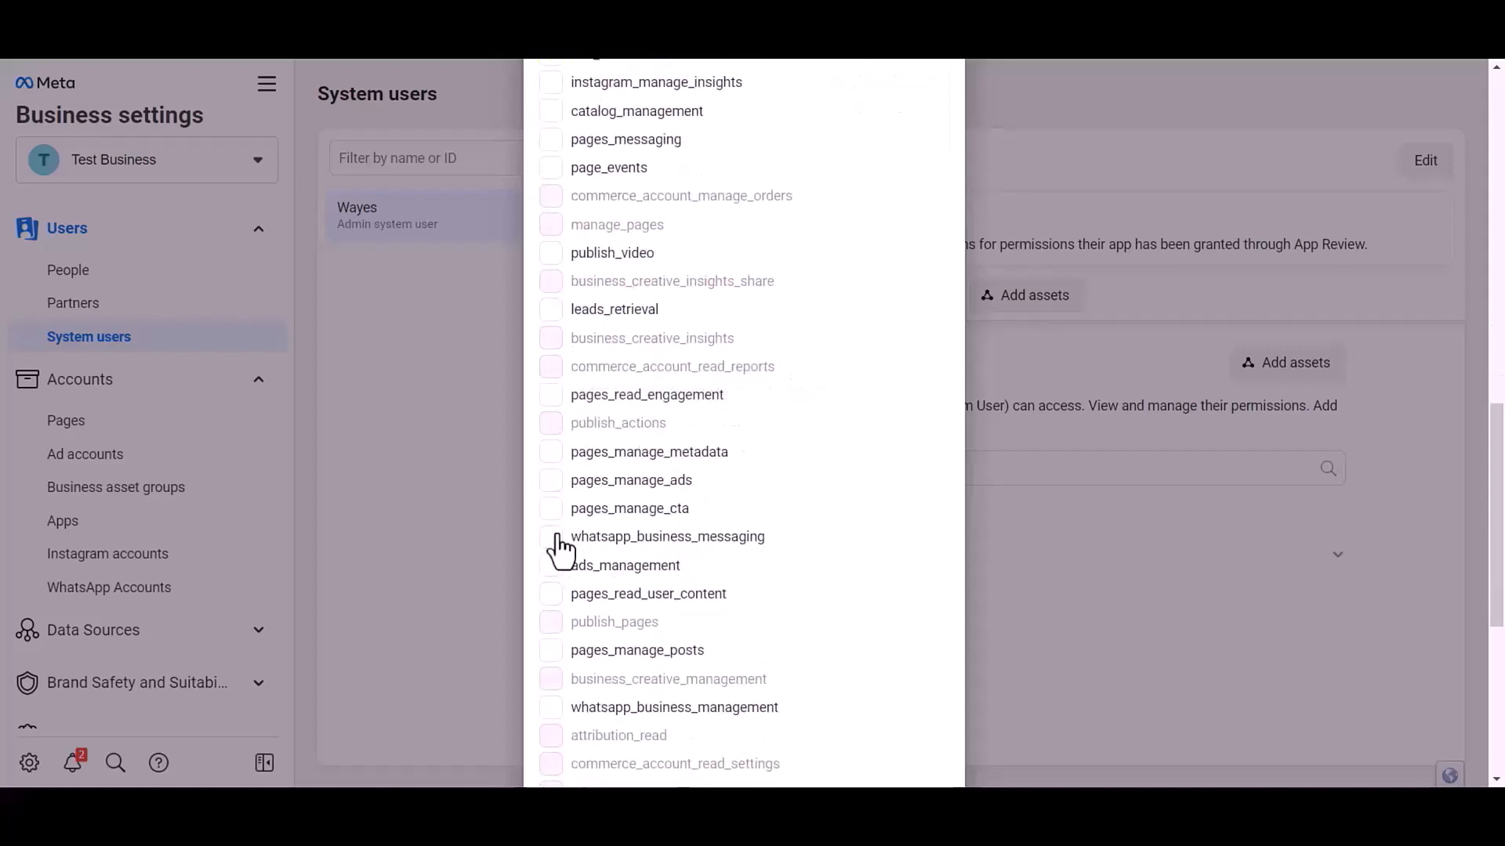
pyautogui.scroll(-1, 669, 523)
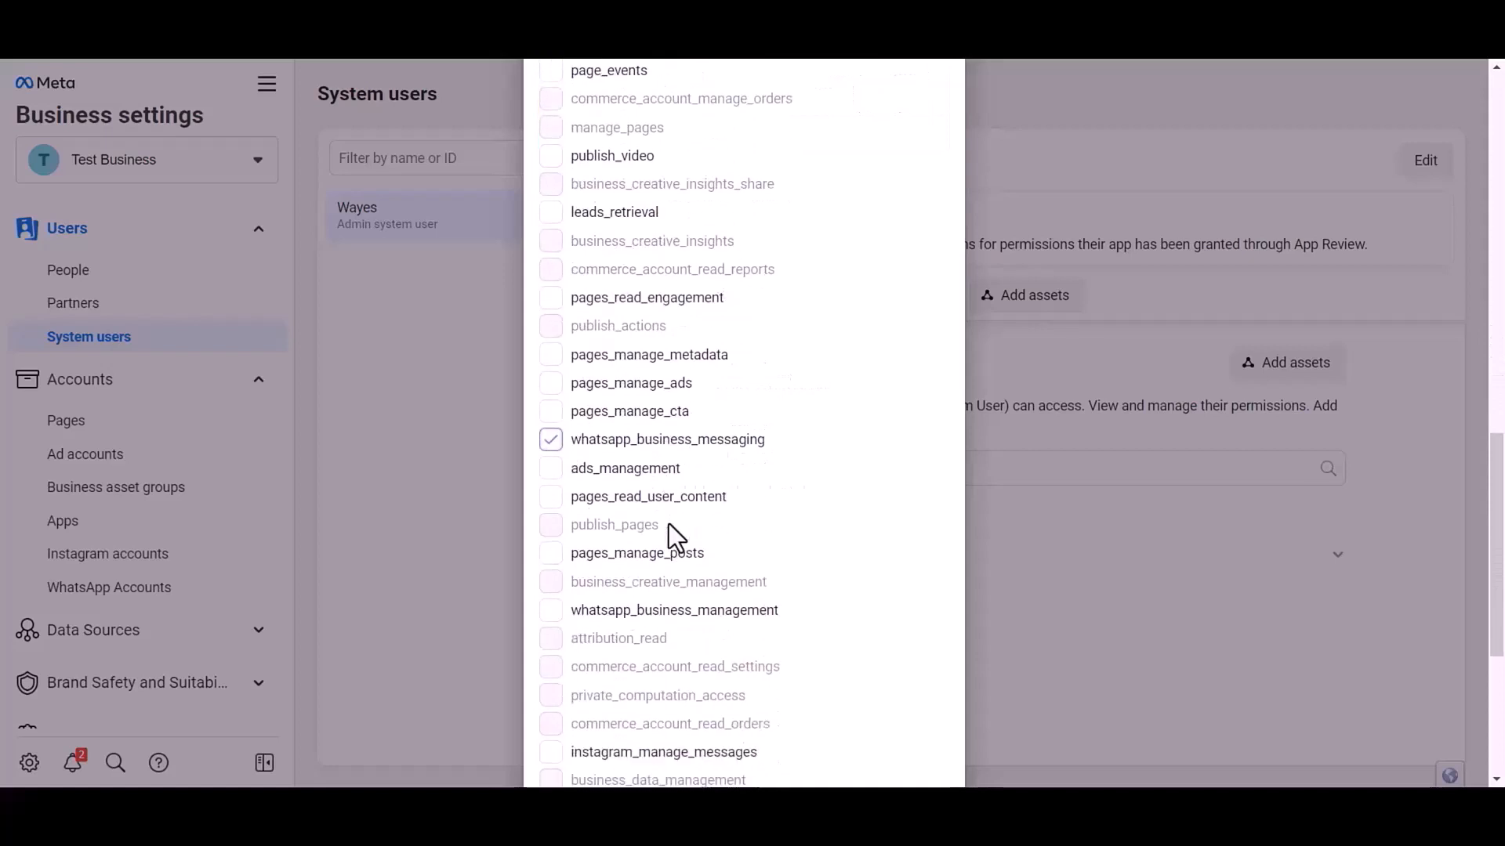
pyautogui.click(552, 611)
pyautogui.scroll(-4, 775, 547)
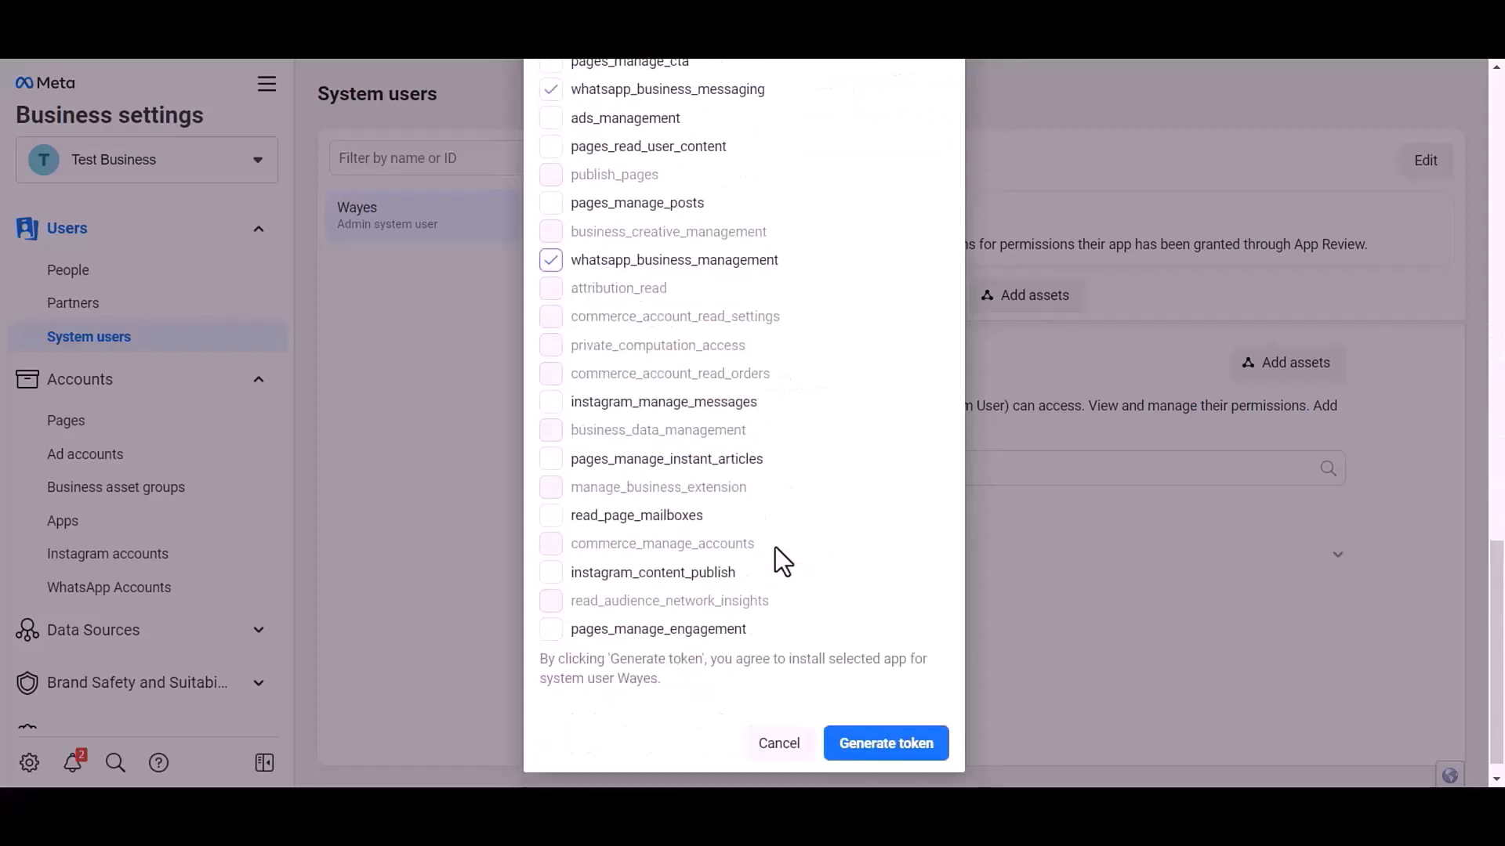
pyautogui.click(885, 721)
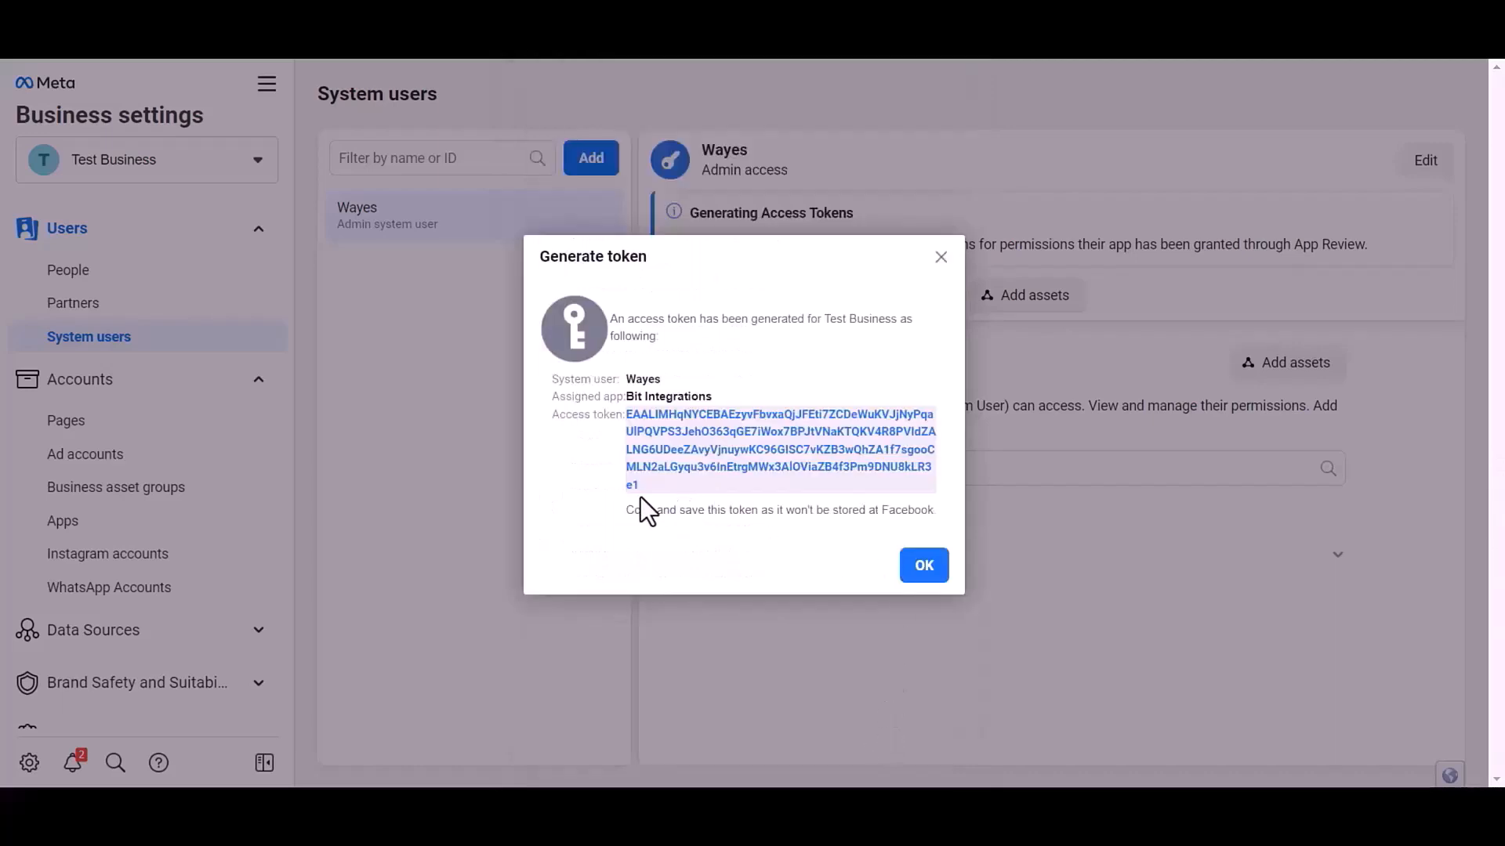
# Copy the generated access token into the Access Token field of the WhatsApp integration settings in Bit Integrations.
pyautogui.moveTo(650, 484); pyautogui.dragTo(651, 439)
pyautogui.moveTo(651, 439); pyautogui.dragTo(625, 414)
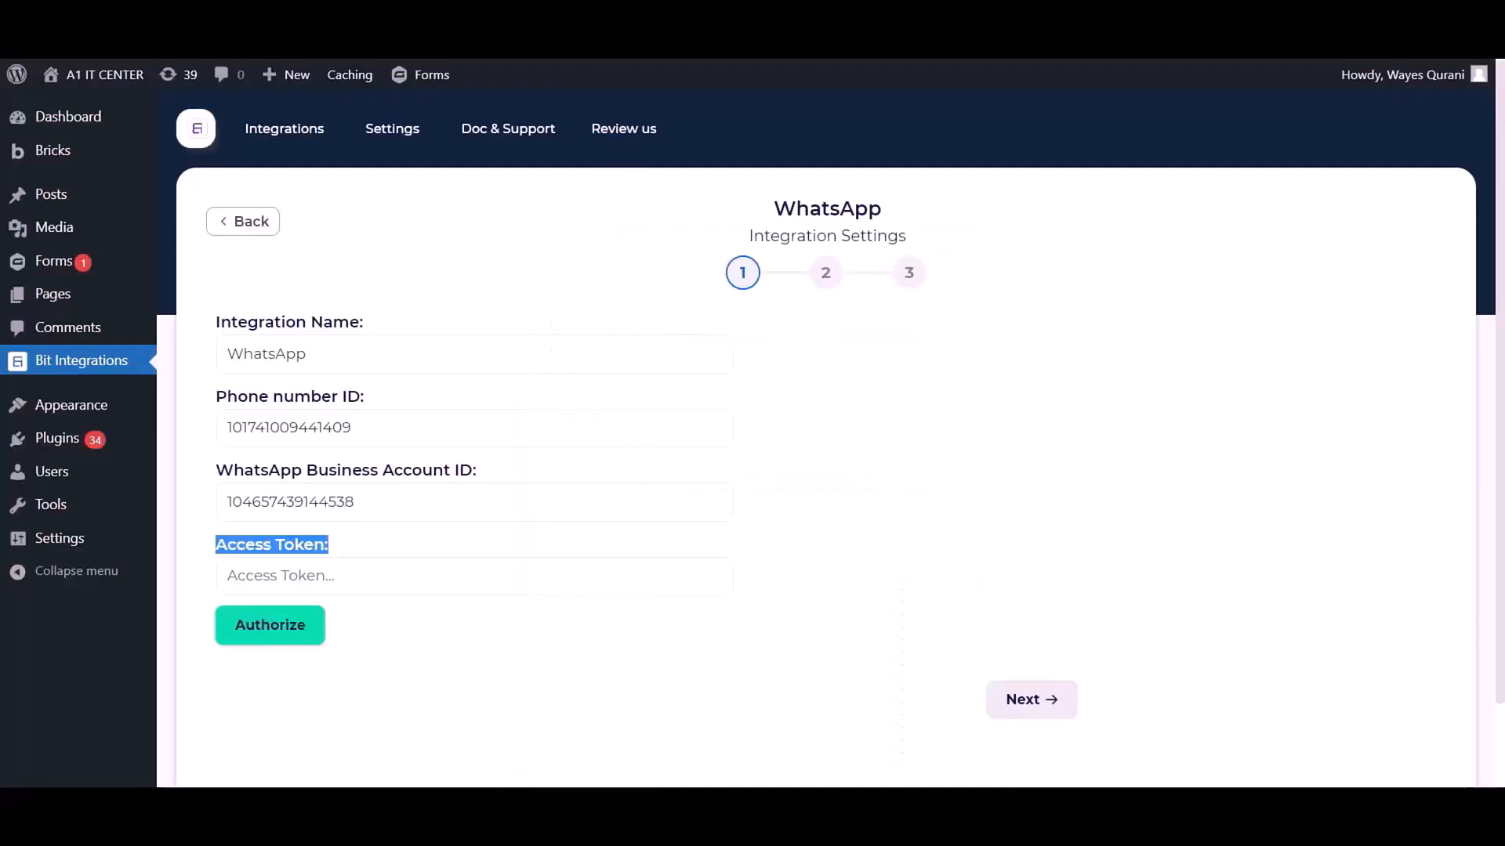
pyautogui.click(431, 580)
pyautogui.hotkey('ctrl', 'v')
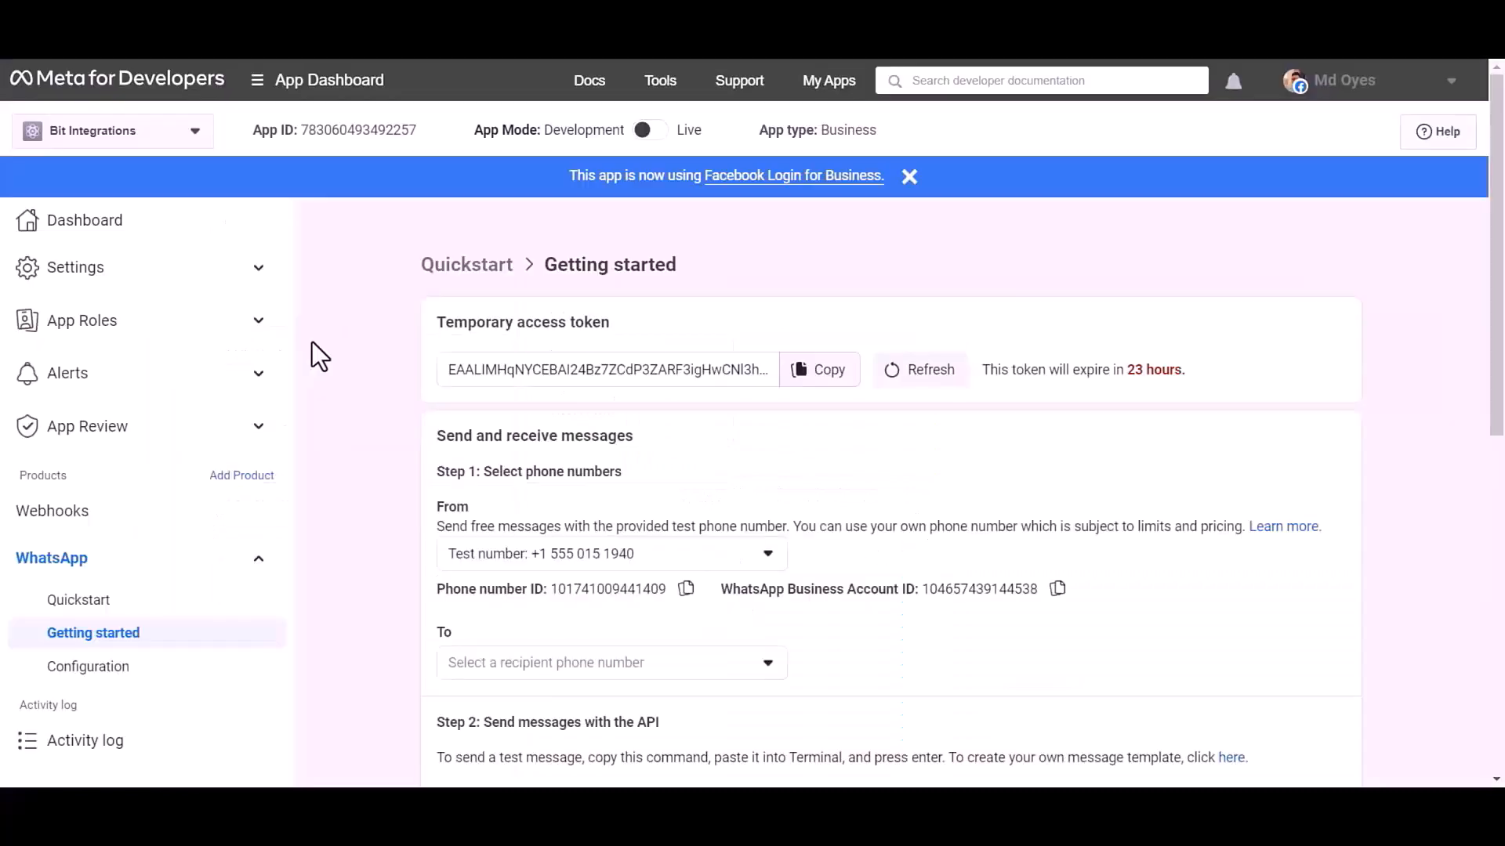
# In Meta for Developers, start adding a phone number and create a WhatsApp Business profile named Bit Apps in the Automotive category.
pyautogui.scroll(-9, 314, 342)
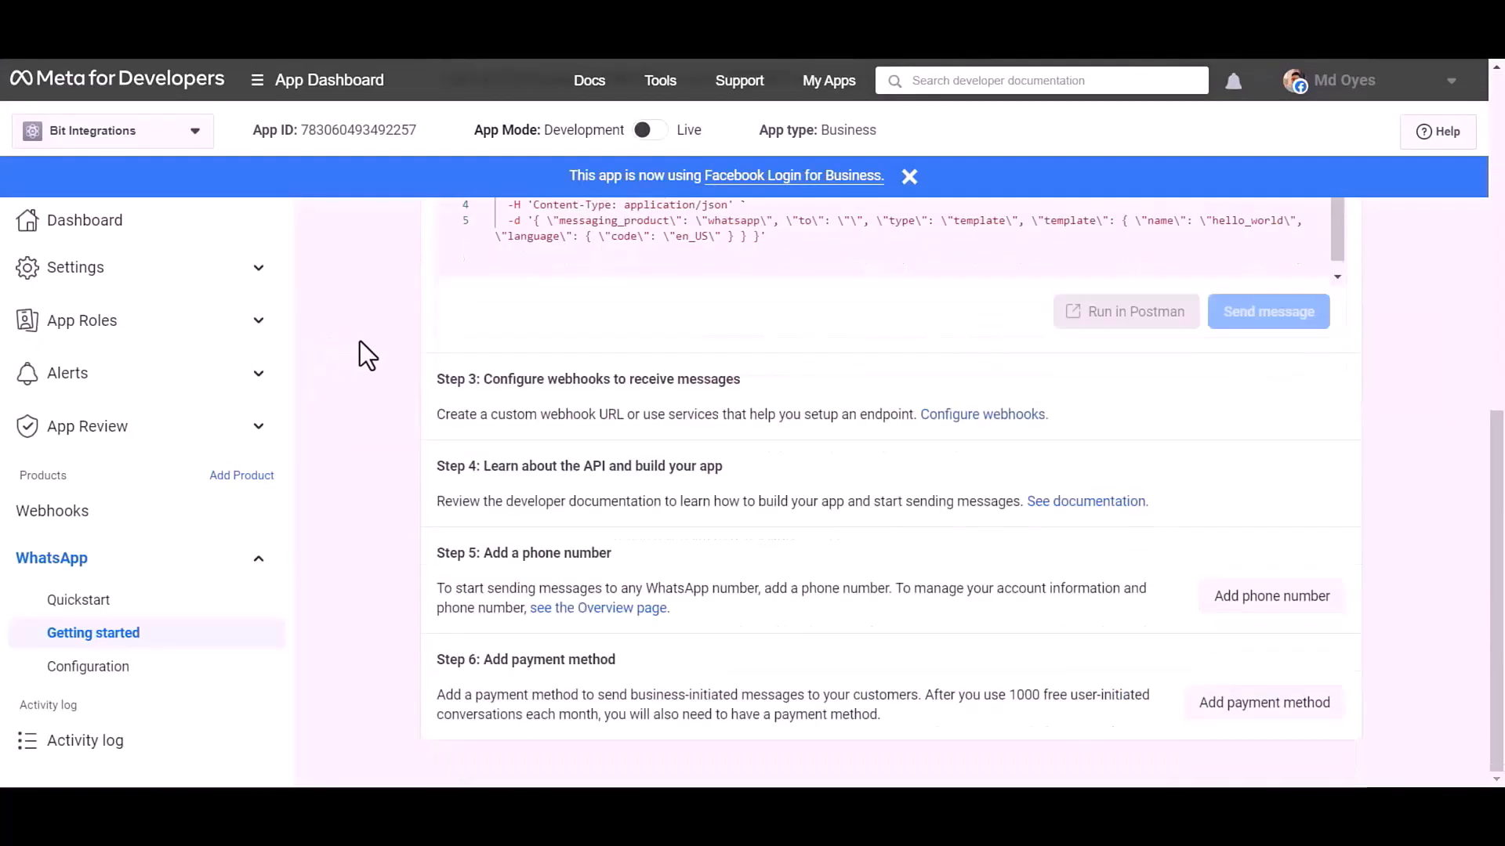
pyautogui.click(1265, 608)
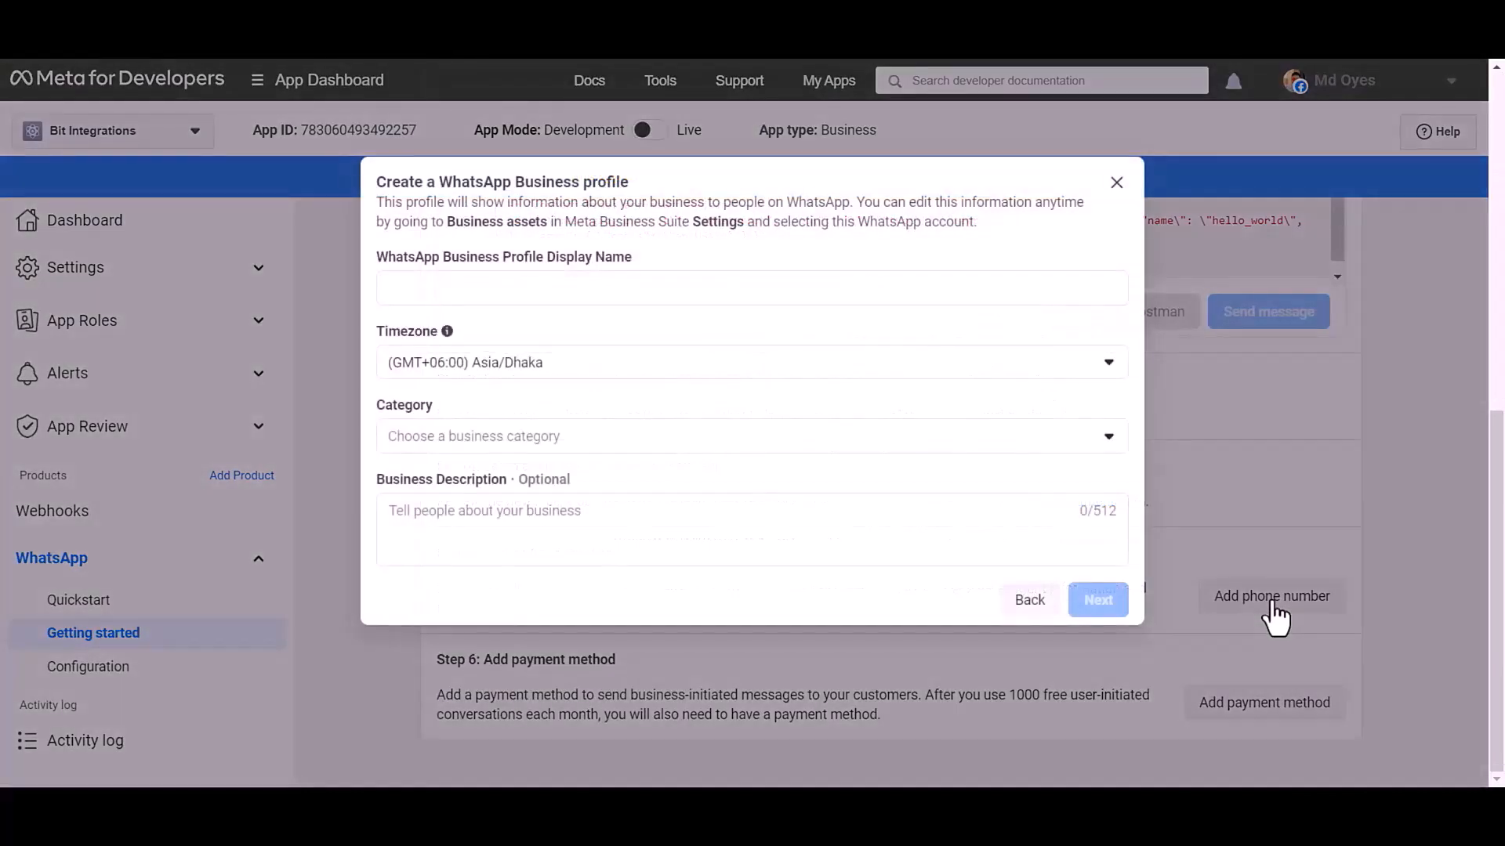
pyautogui.click(683, 290)
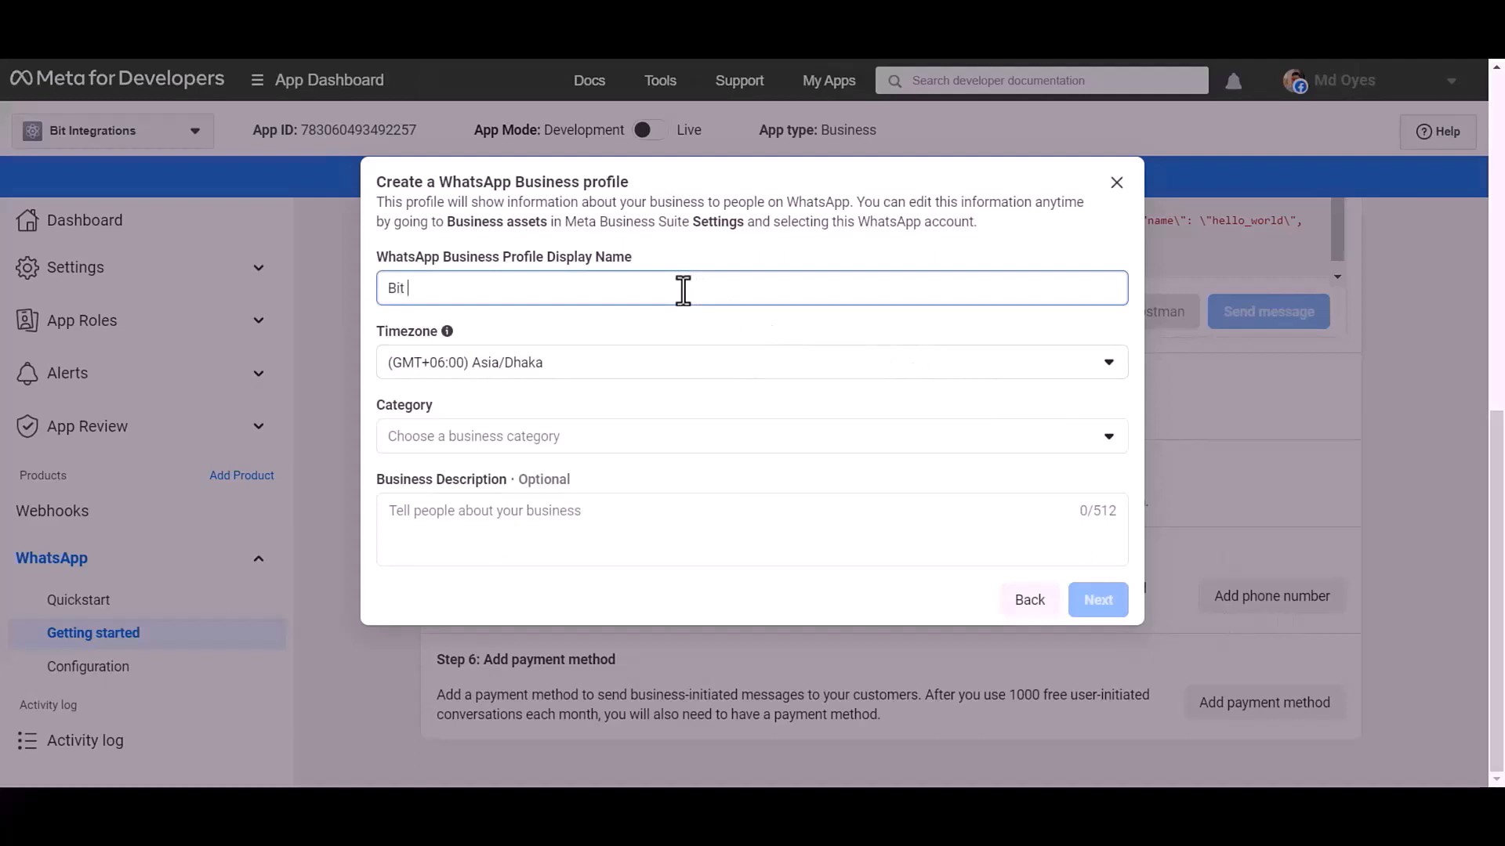
pyautogui.click(608, 441)
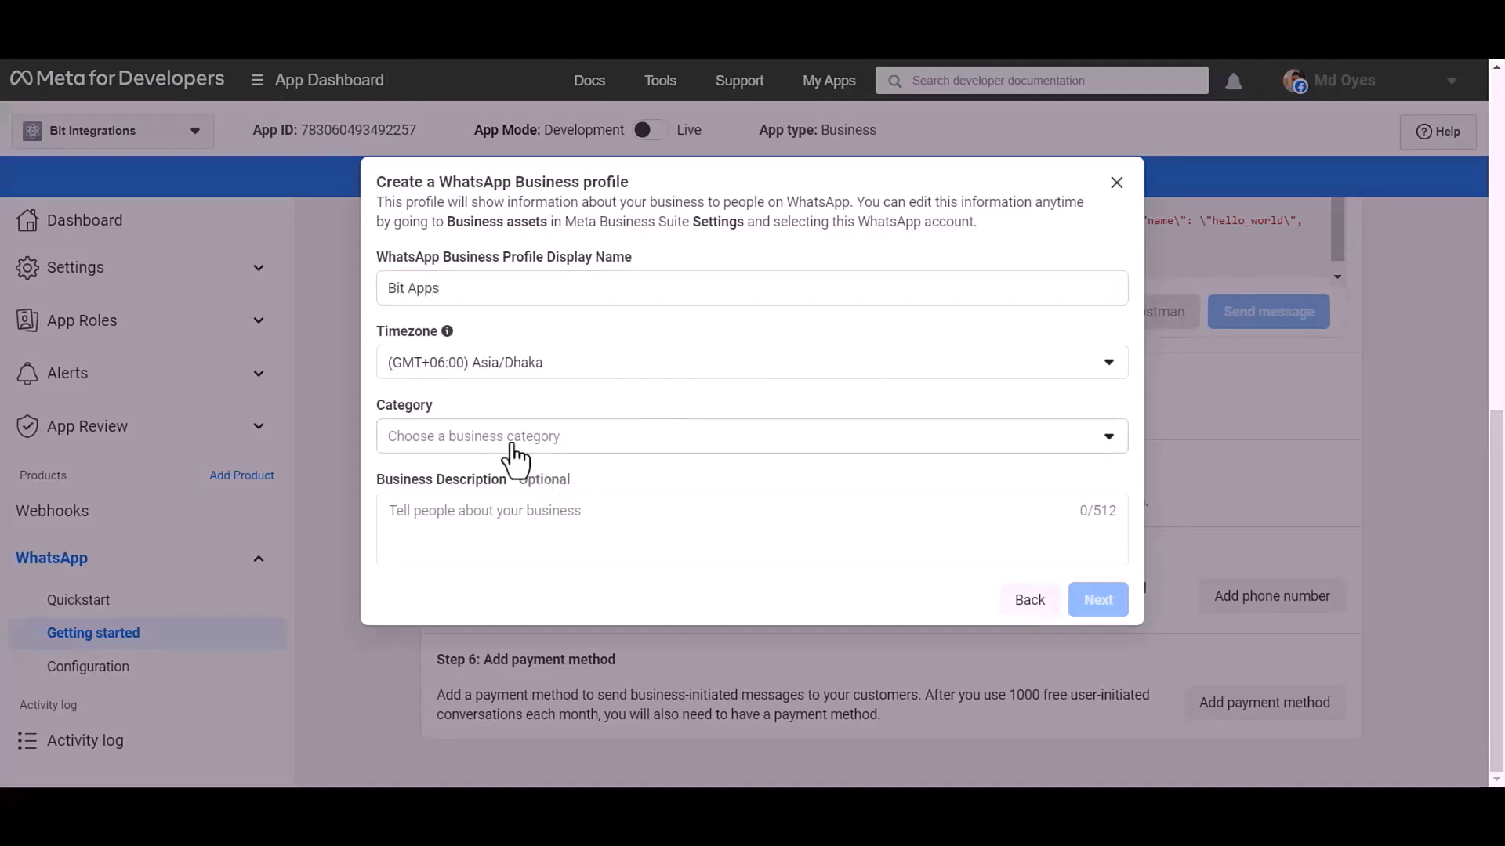
pyautogui.click(474, 492)
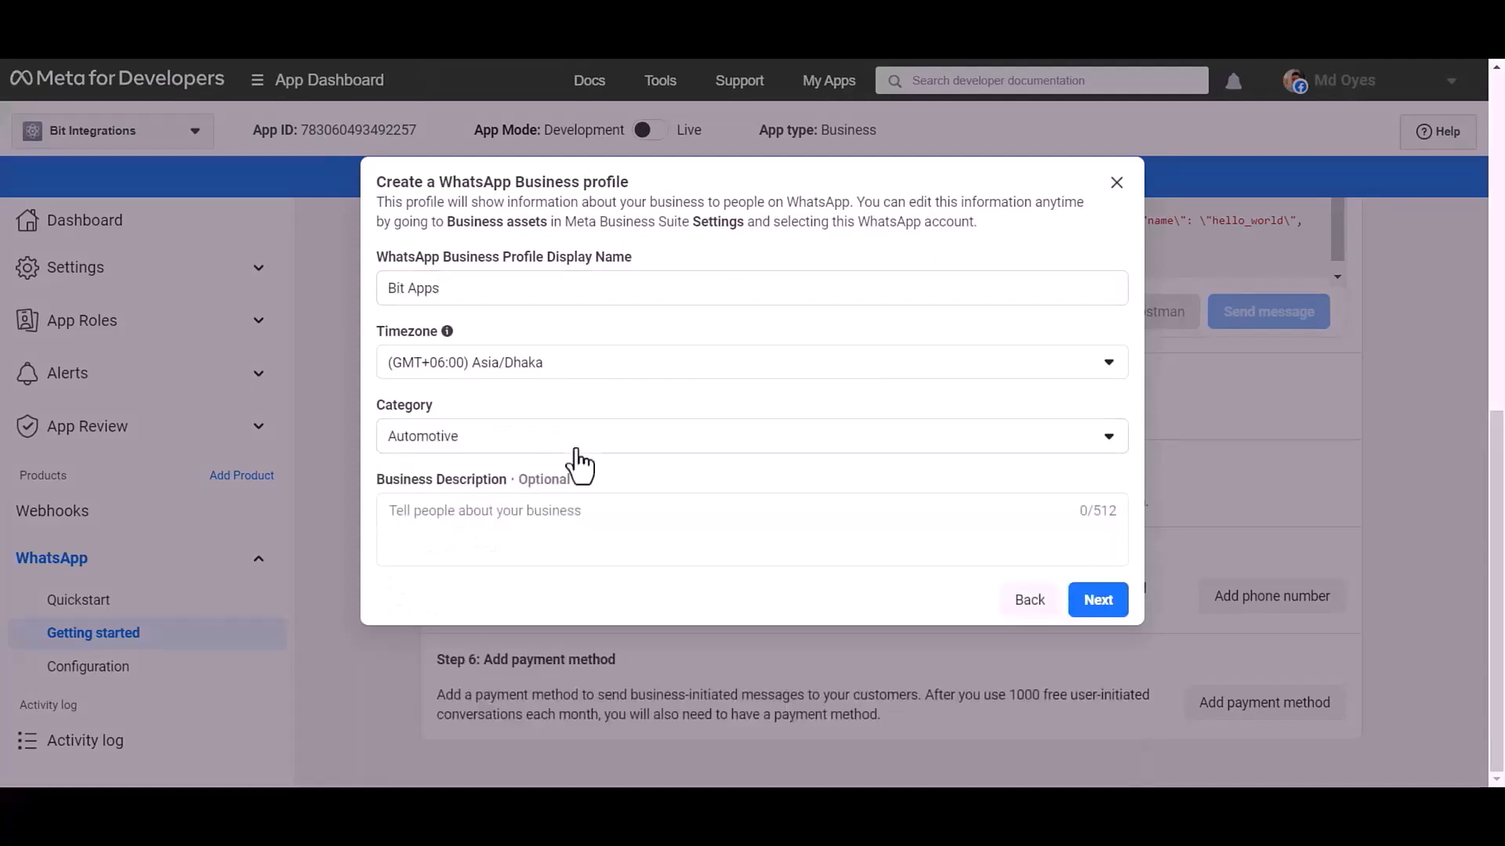
pyautogui.click(1098, 602)
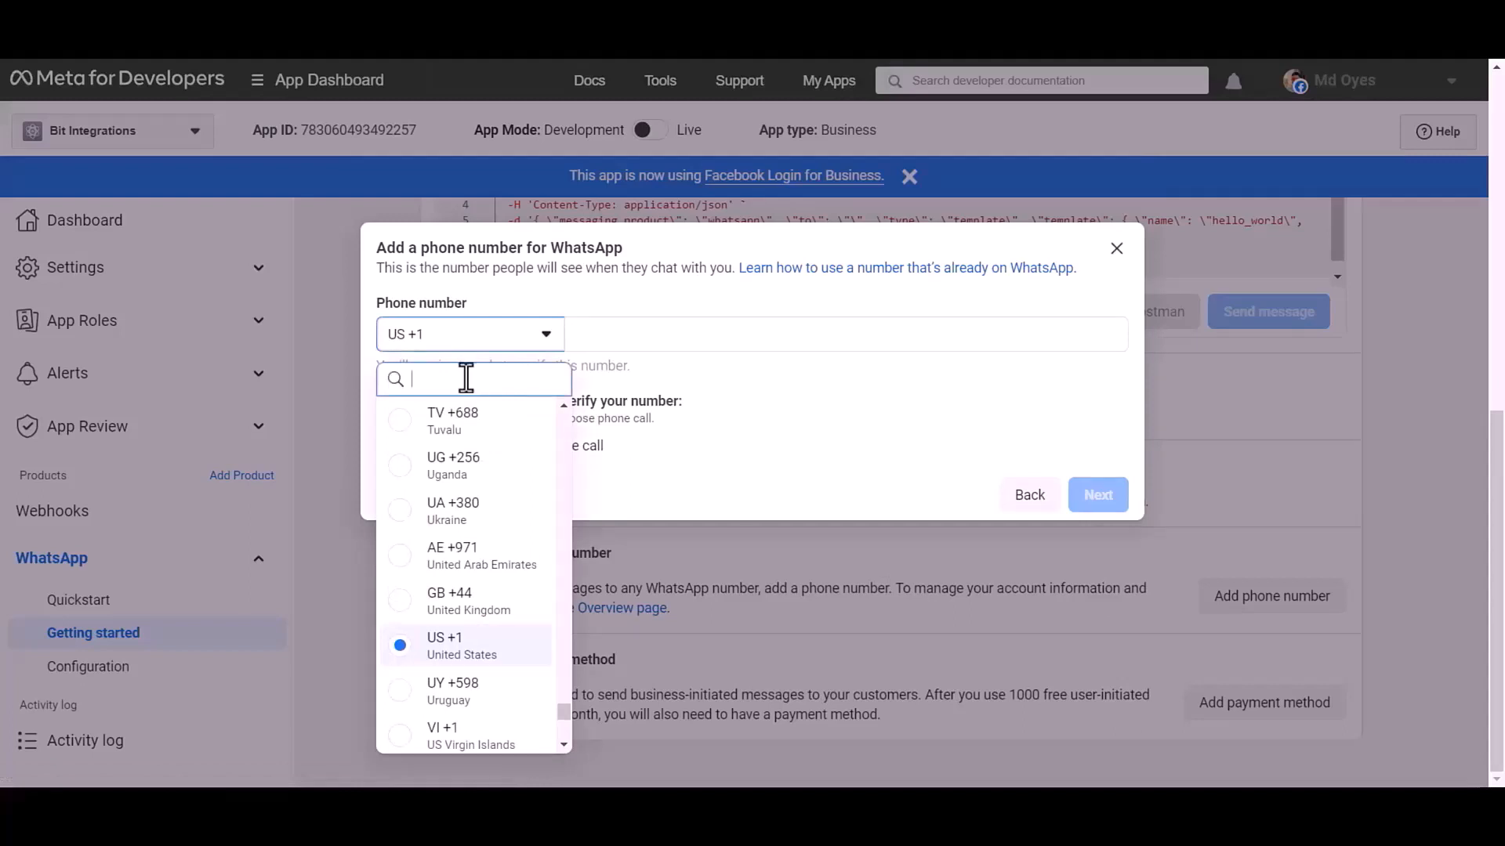
# Set the country code to Bangladesh (+880), enter the business phone number and request verification by text message.
pyautogui.write('bangladesh')
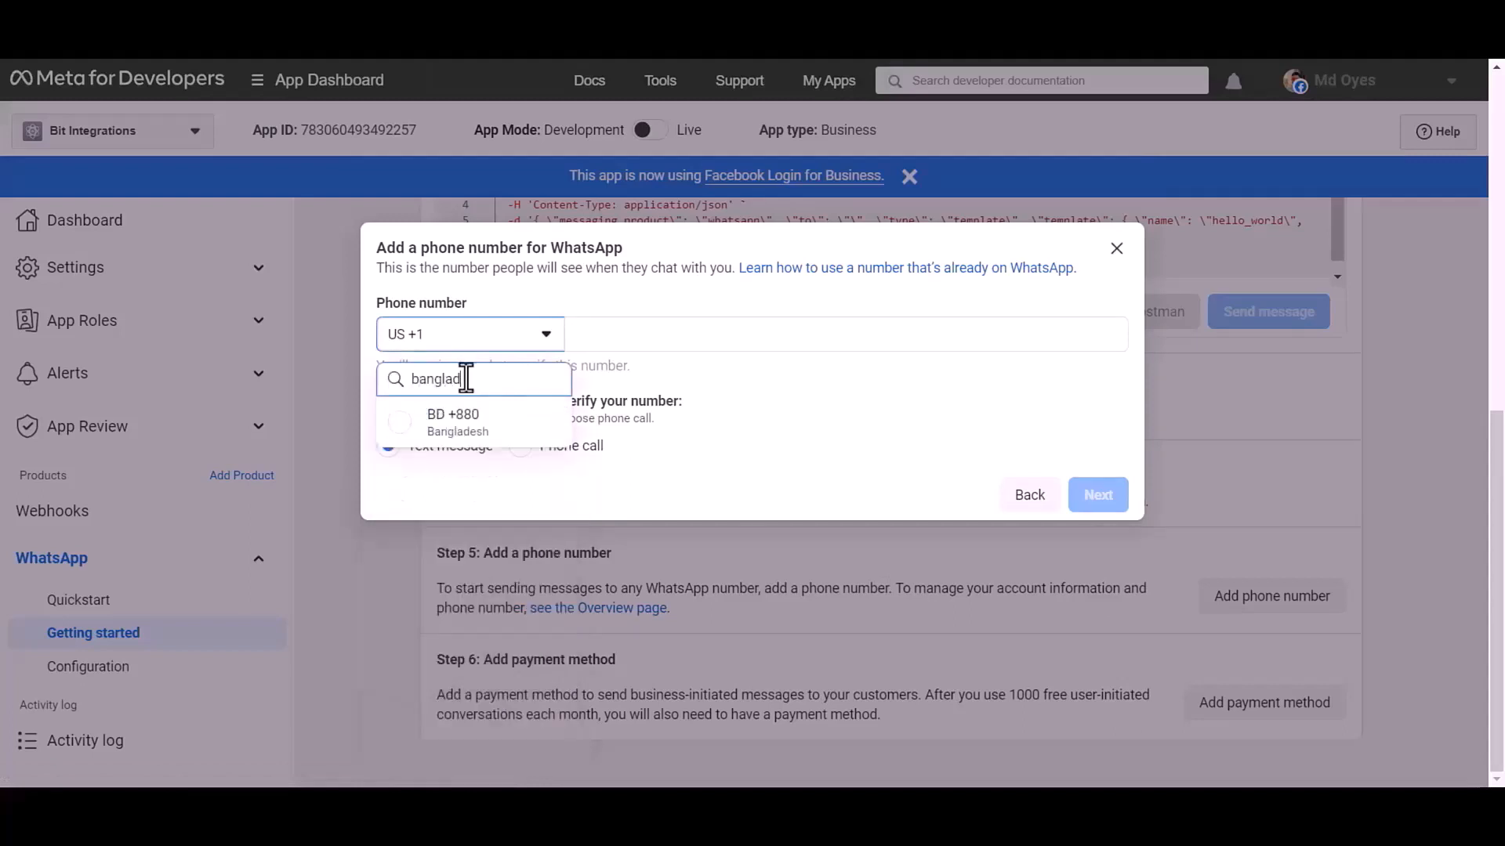
pyautogui.click(470, 423)
pyautogui.click(635, 335)
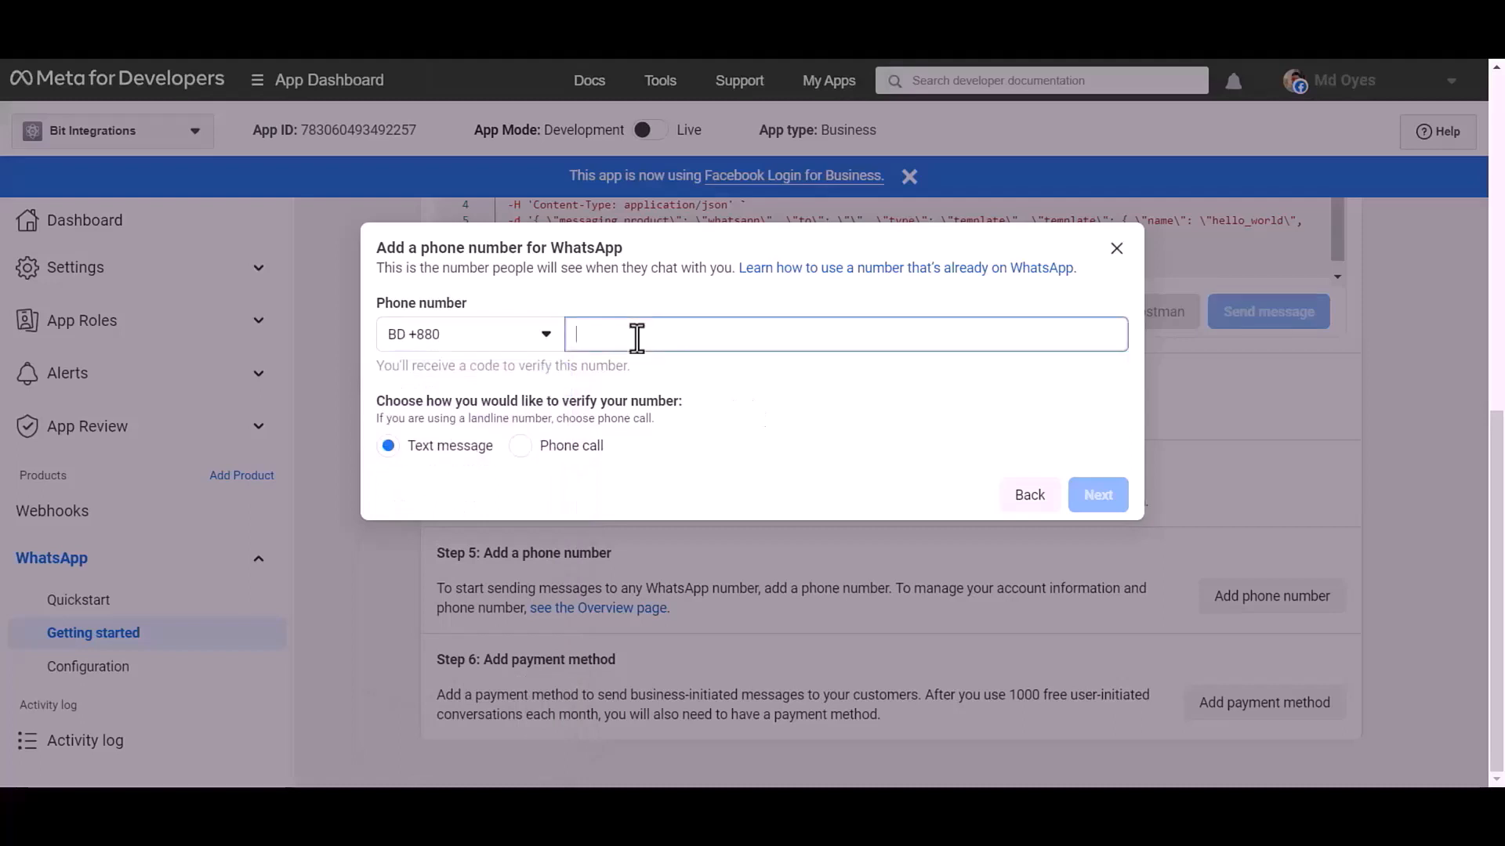
pyautogui.hotkey('ctrl', 'v')
pyautogui.click(790, 398)
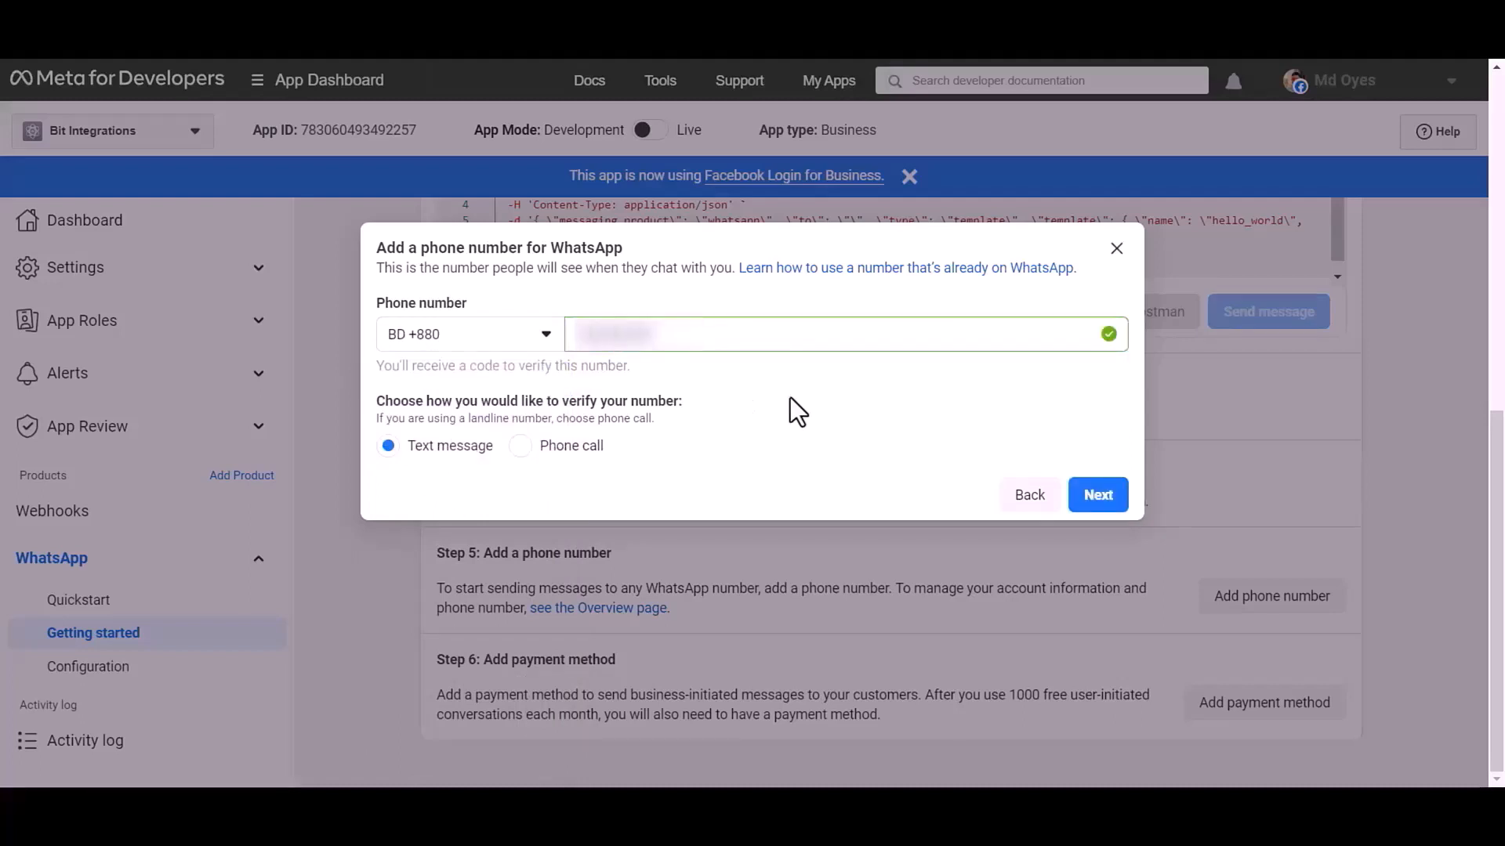
pyautogui.click(1098, 495)
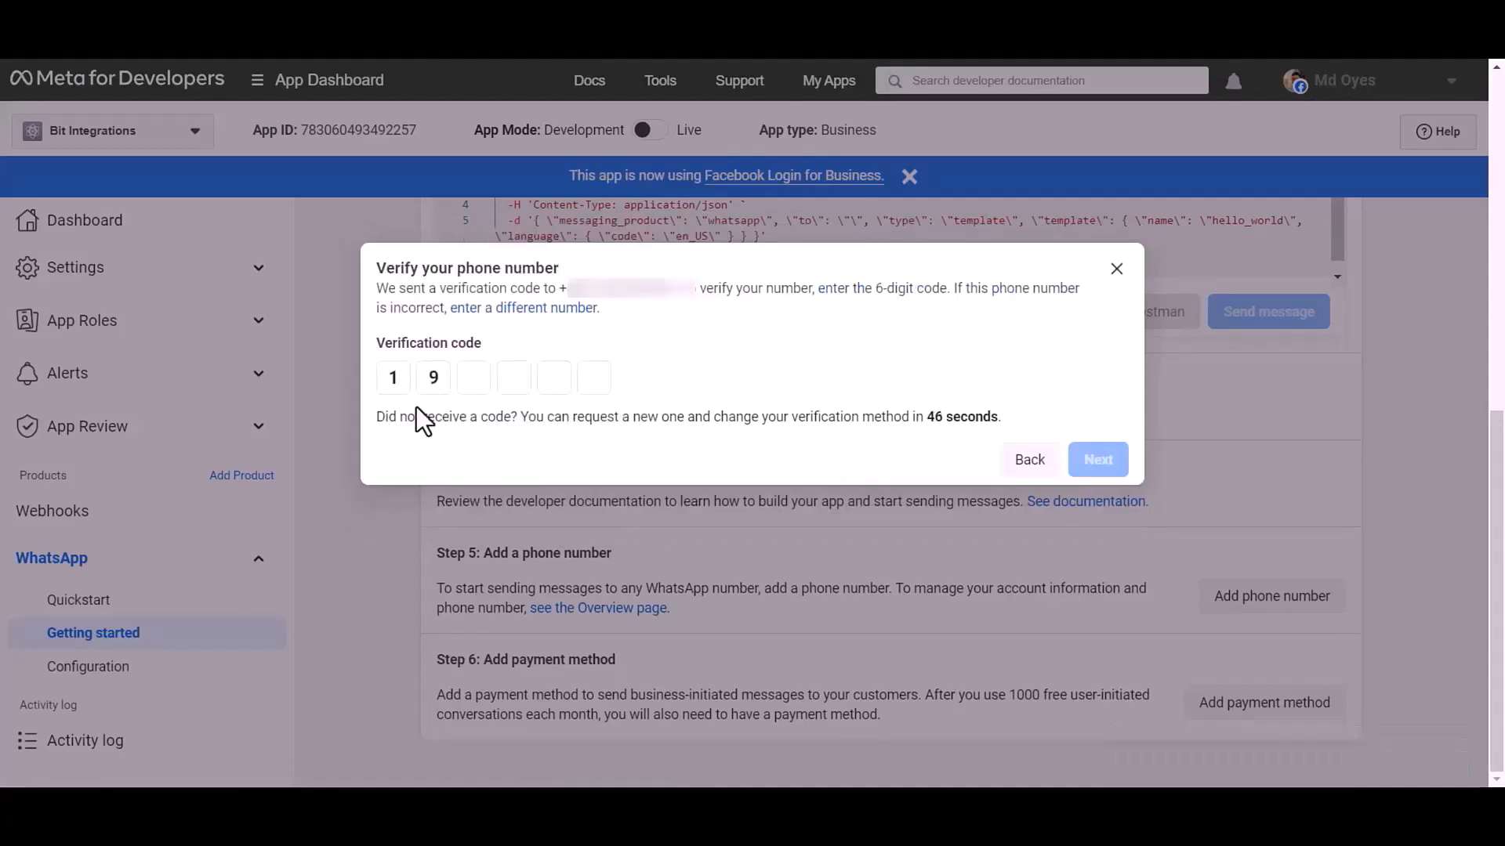
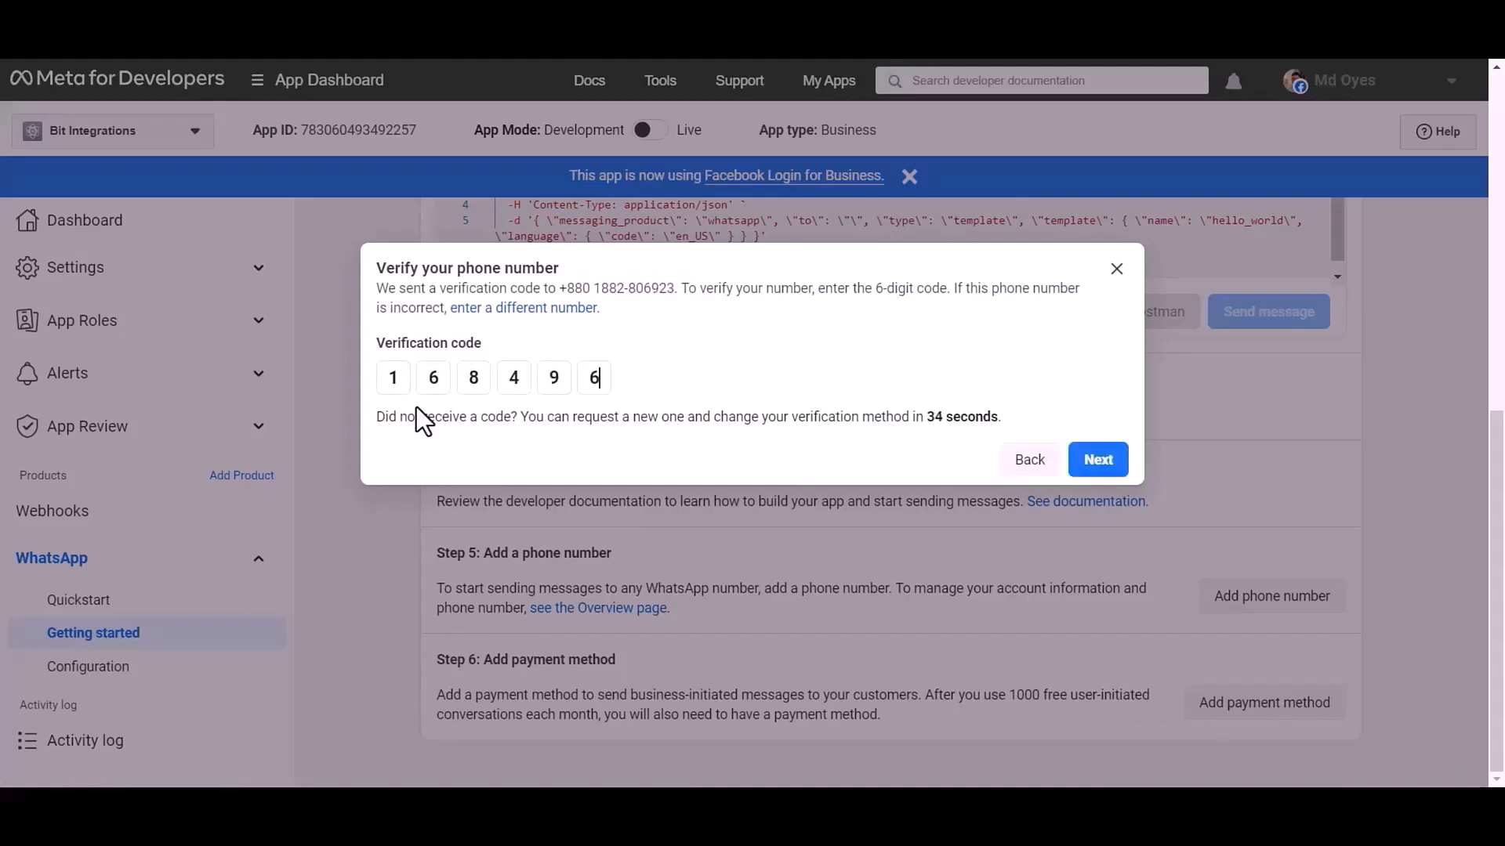
# Enter the six-digit verification code and submit it to register the phone number.
pyautogui.click(1105, 464)
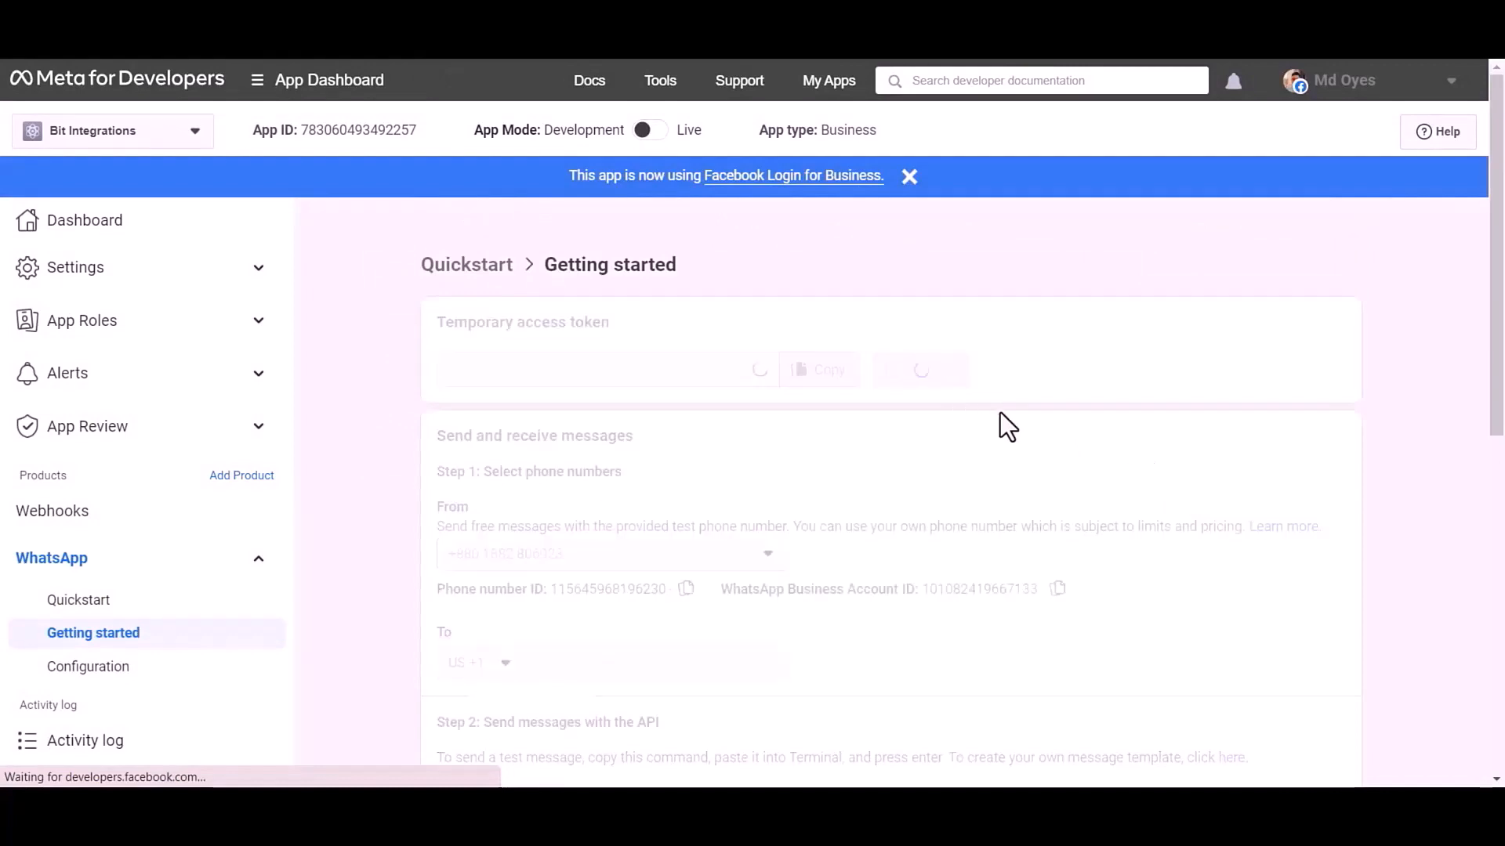
pyautogui.scroll(-12, 1052, 389)
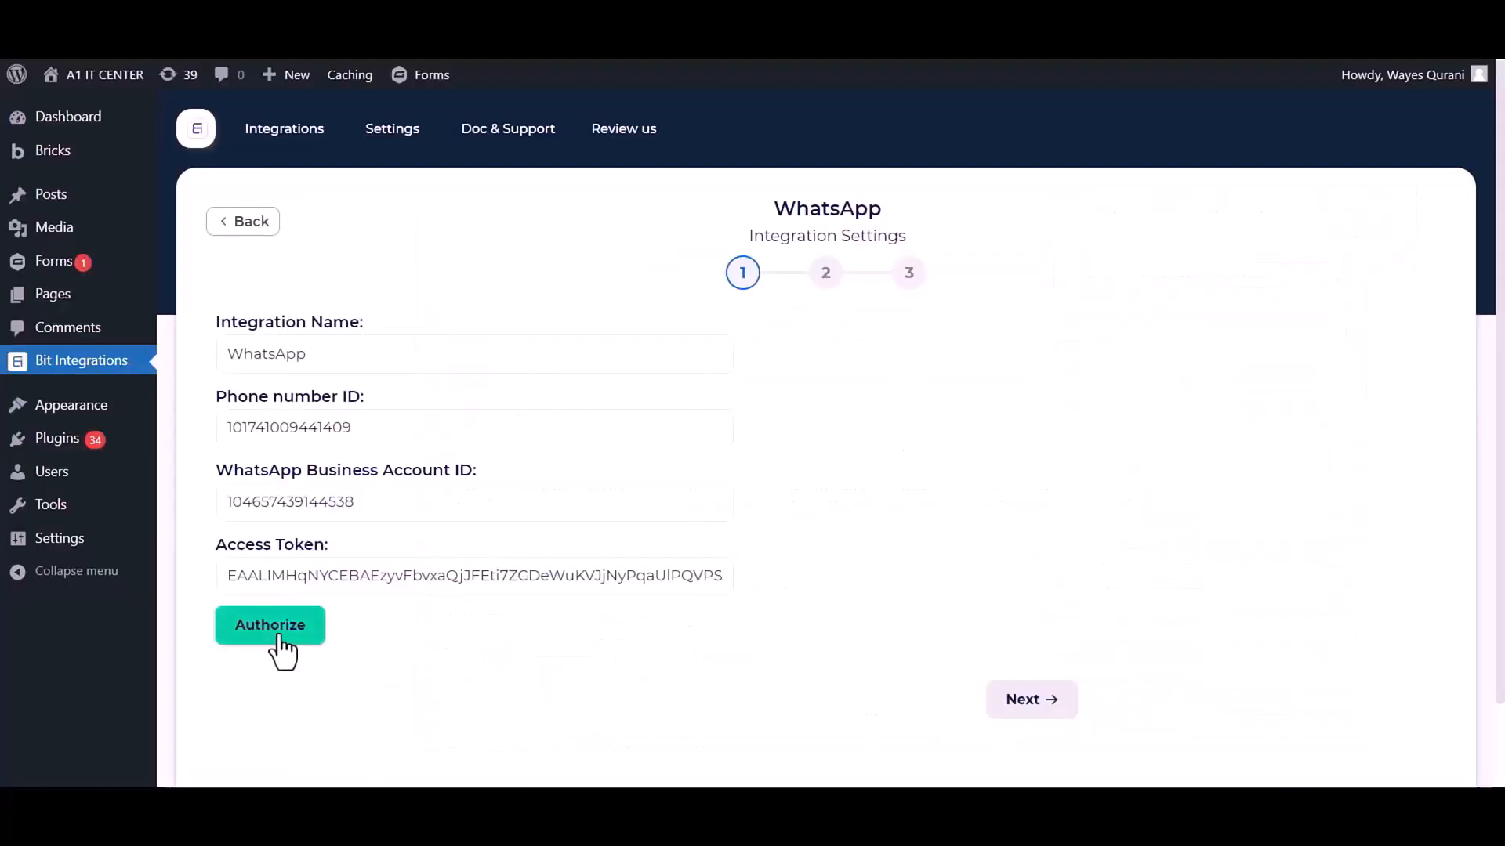
# In Bit Integrations, authorize the WhatsApp connection and continue to the second step of the integration settings.
pyautogui.click(278, 642)
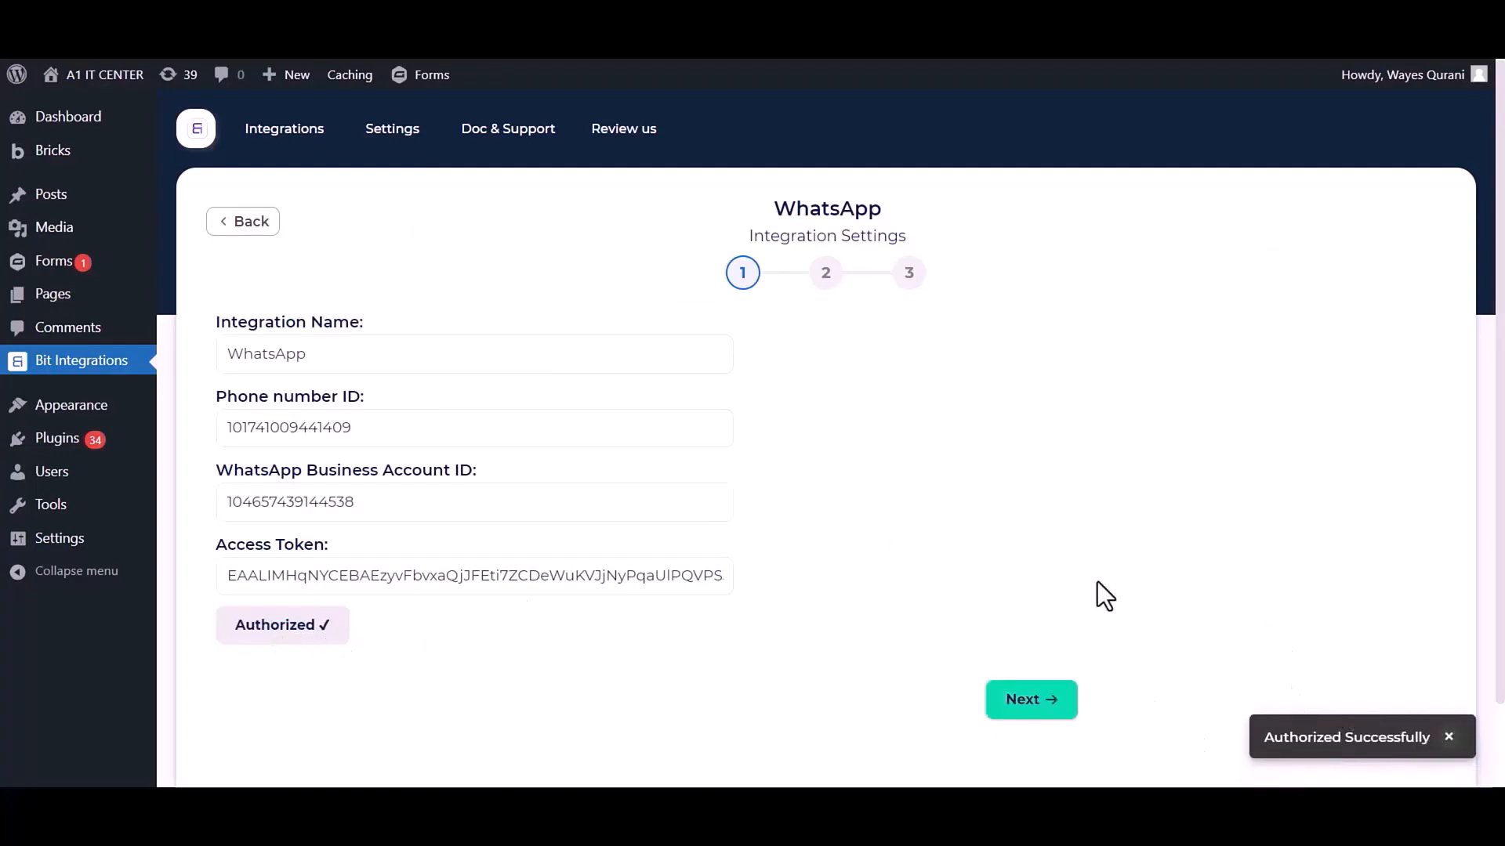
pyautogui.scroll(-1, 1097, 581)
pyautogui.click(1021, 609)
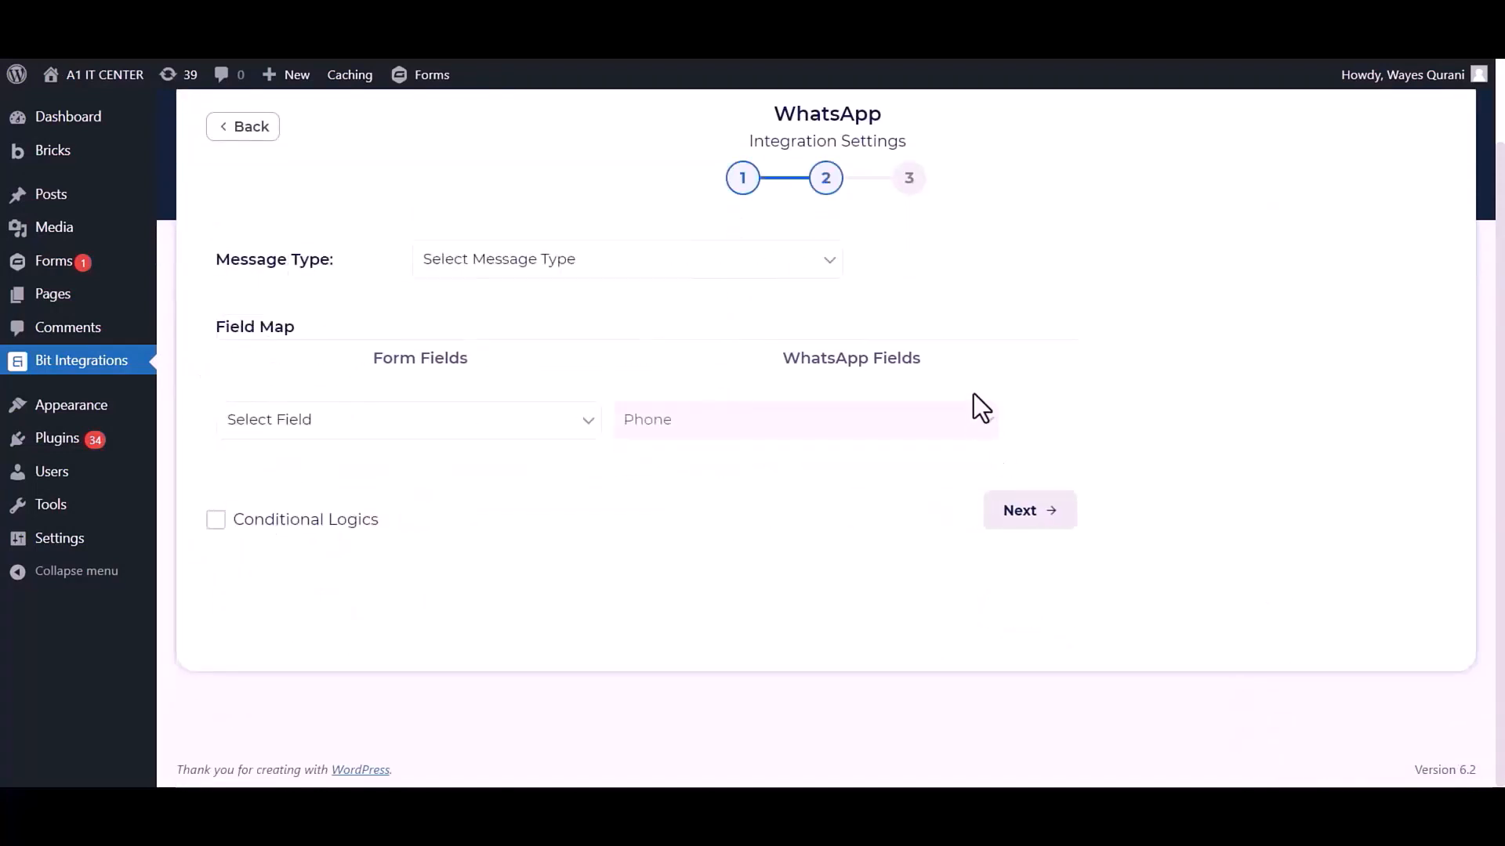
# Set the message type to Template and map the form's Phone field to the WhatsApp Phone field.
pyautogui.scroll(1, 973, 393)
pyautogui.click(575, 367)
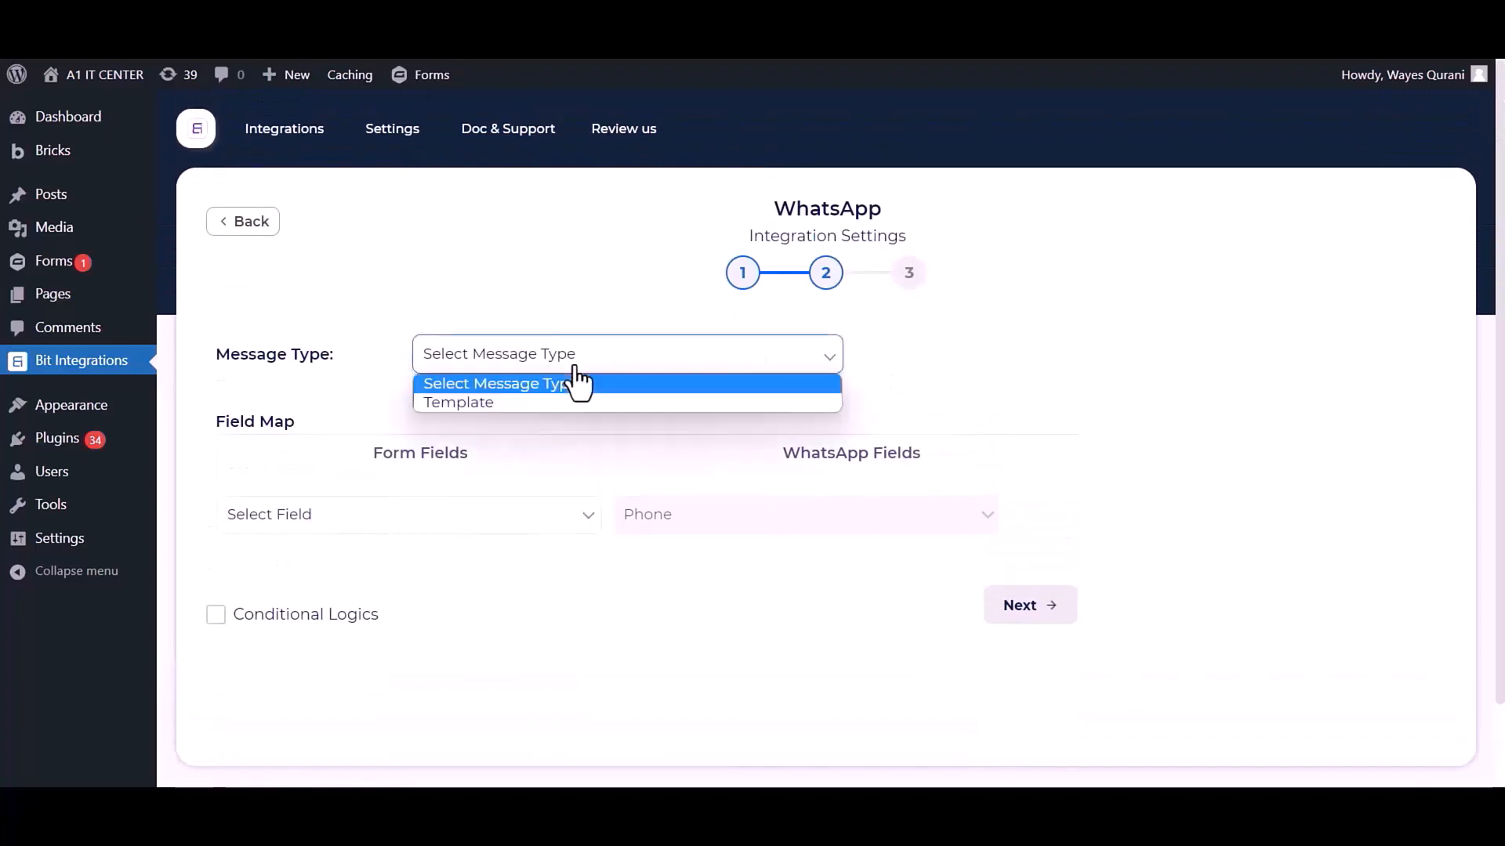
pyautogui.click(483, 405)
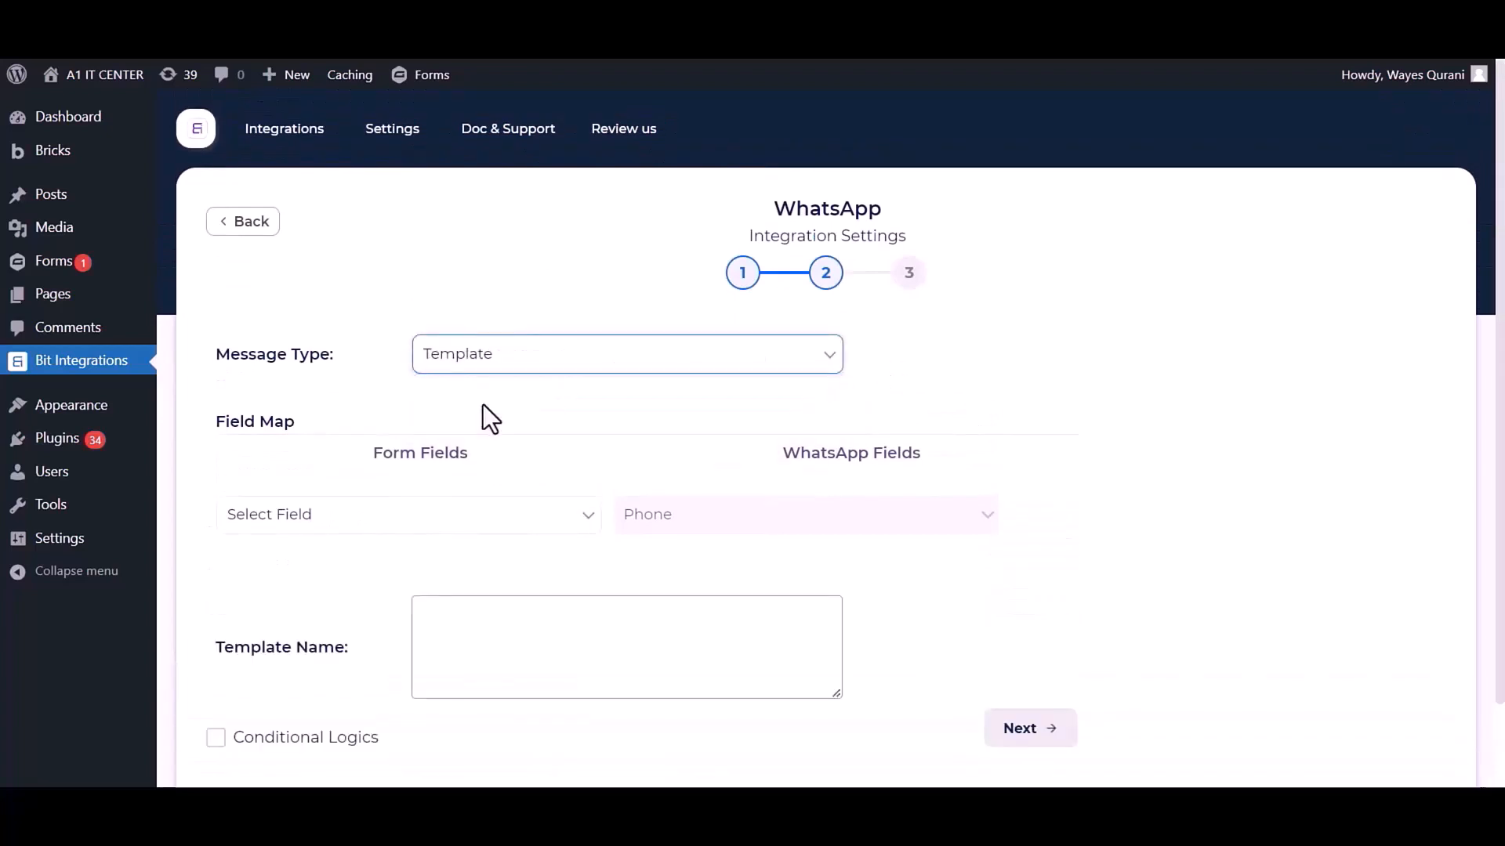
pyautogui.click(441, 523)
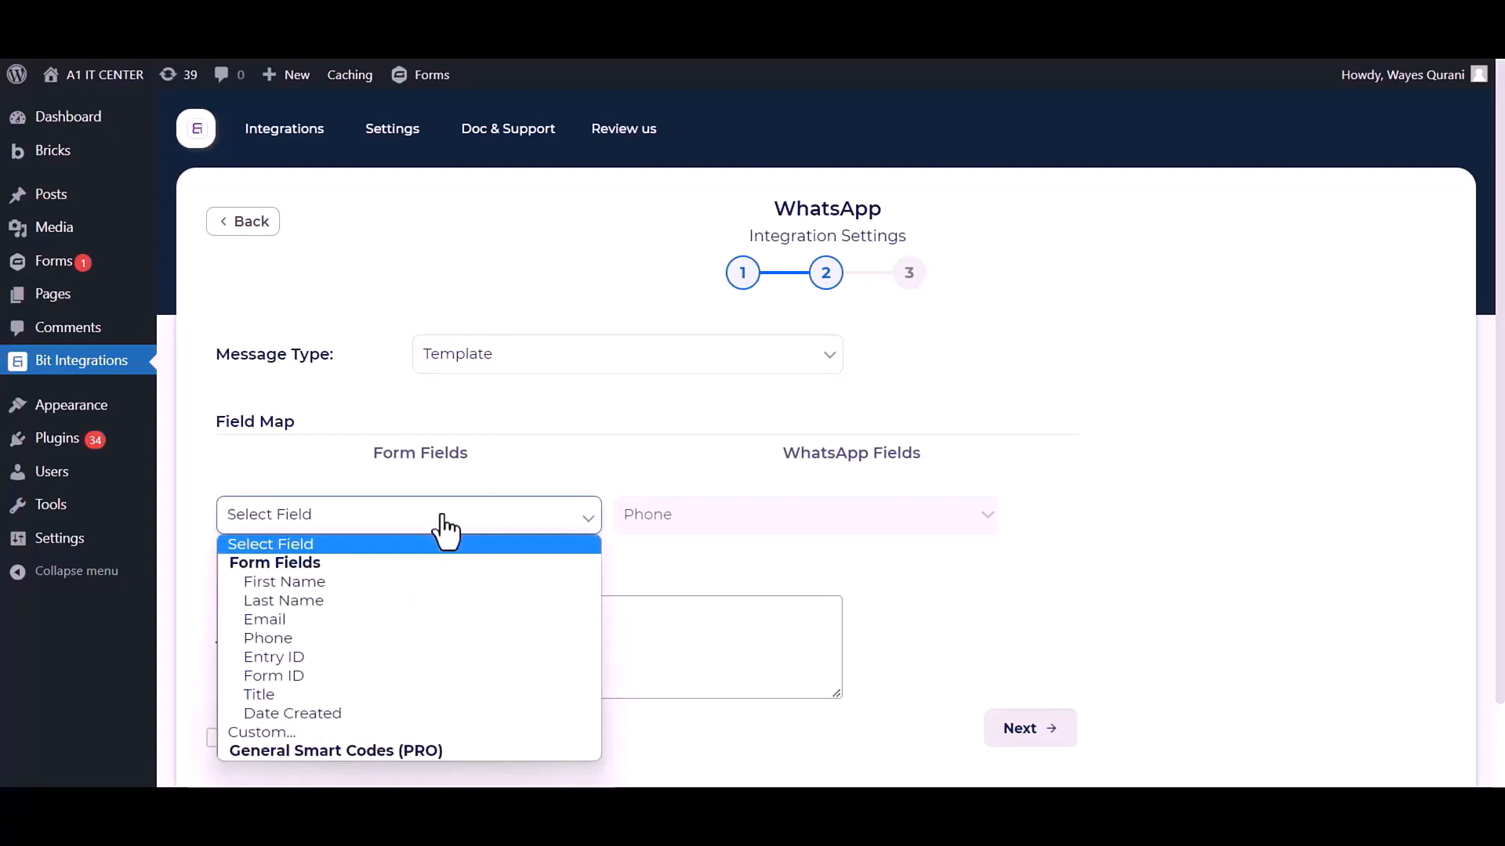
pyautogui.click(285, 638)
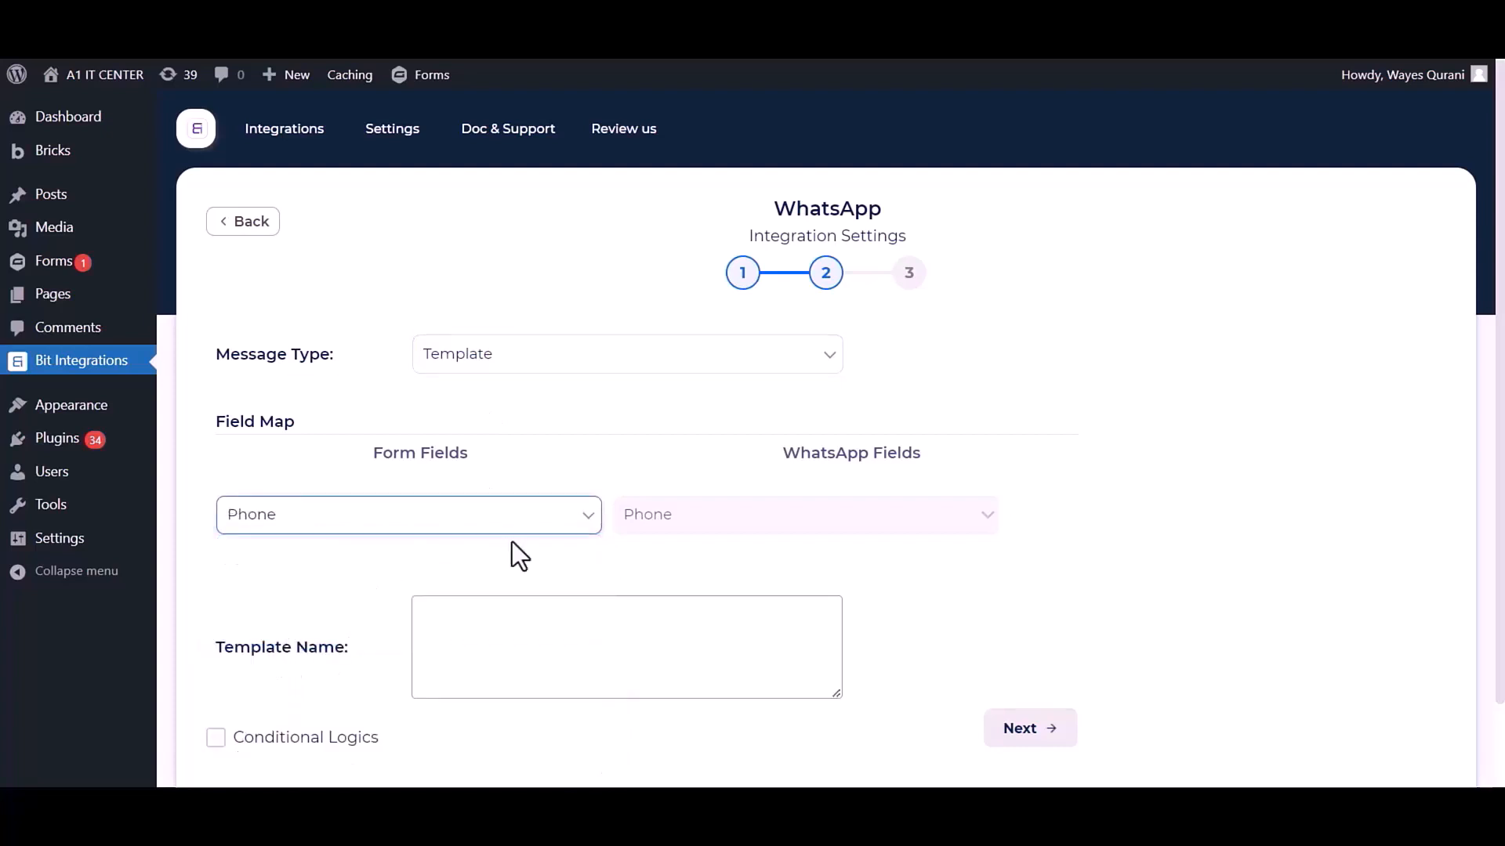
# In Meta for Developers, open the hello_world message template and copy its name.
pyautogui.click(474, 638)
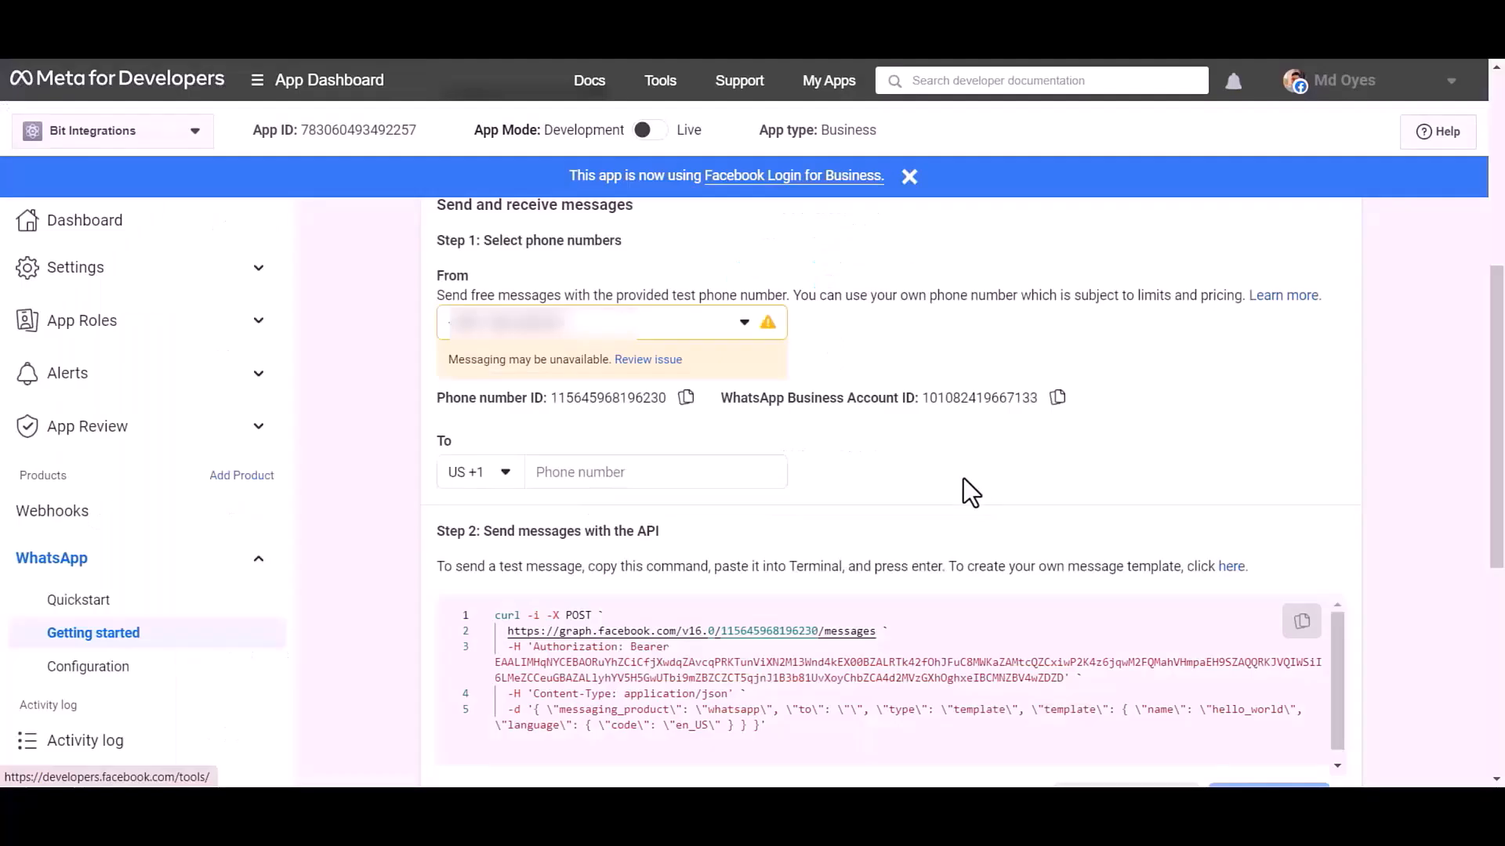
pyautogui.click(1232, 576)
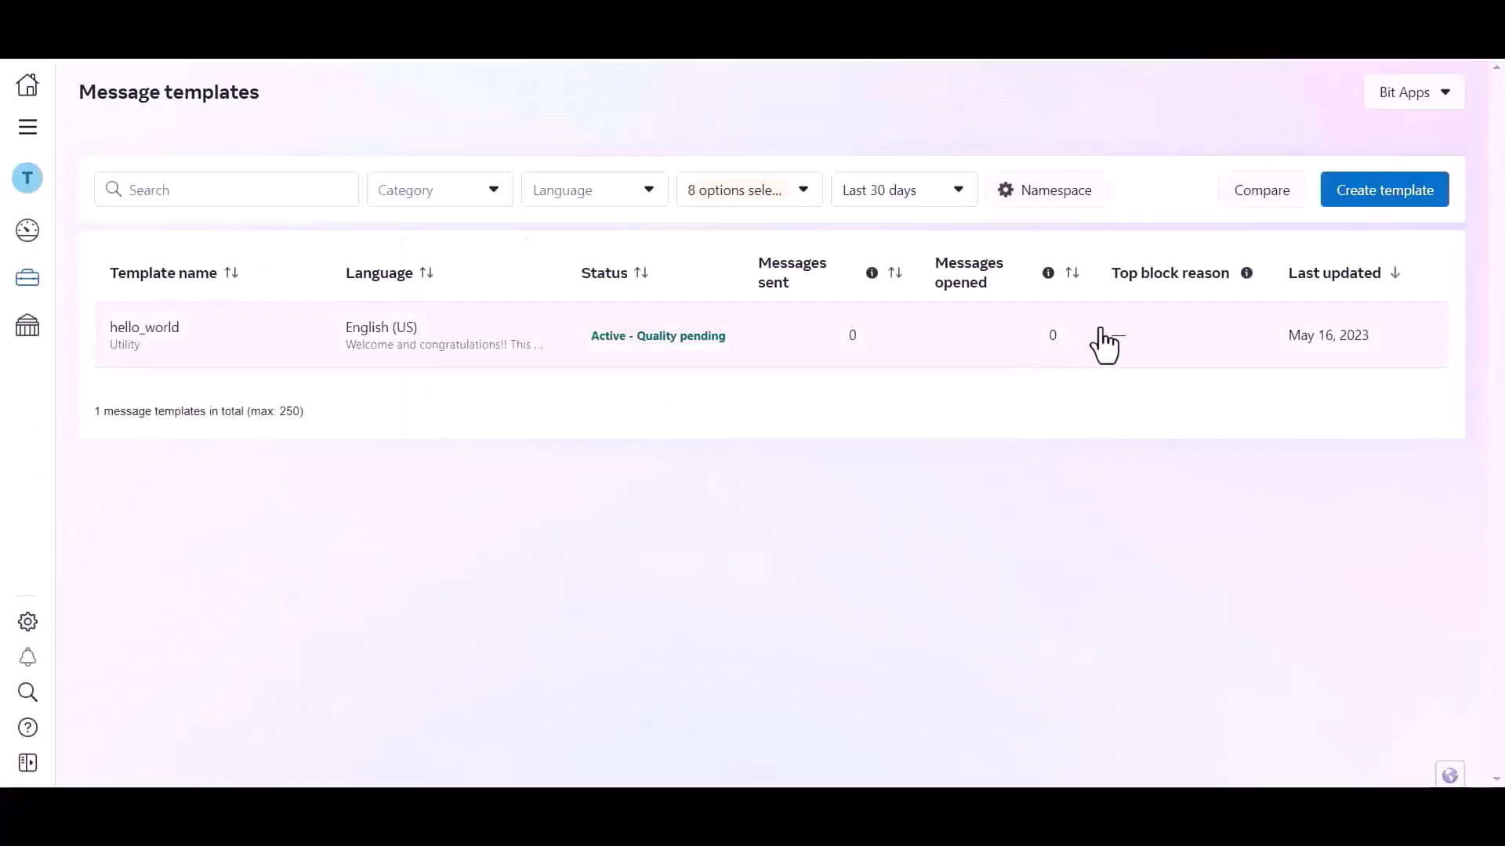
pyautogui.click(245, 328)
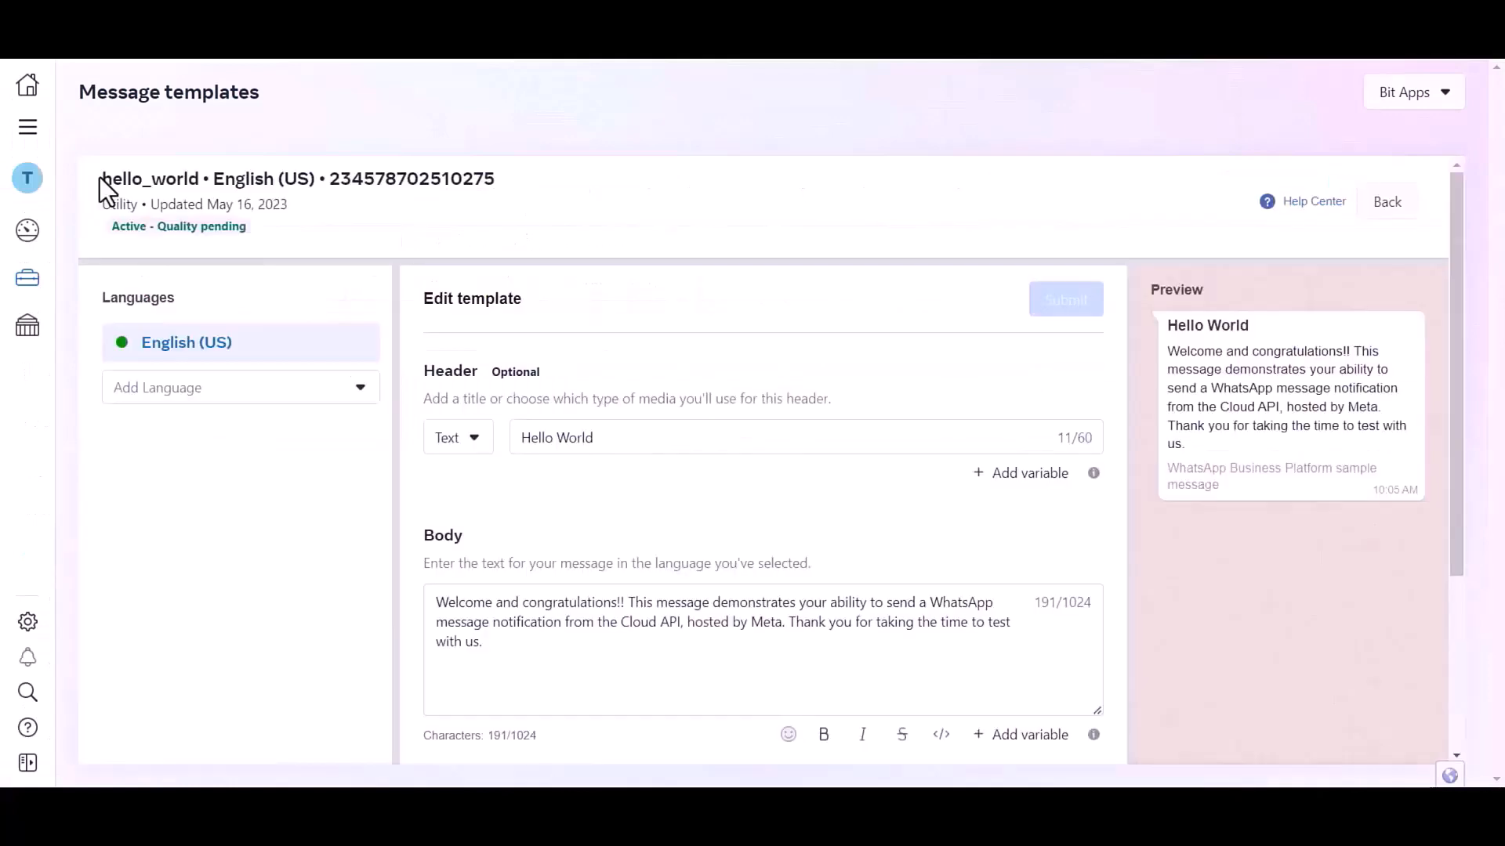
pyautogui.moveTo(102, 180); pyautogui.dragTo(219, 185)
pyautogui.hotkey('ctrl', 'c')
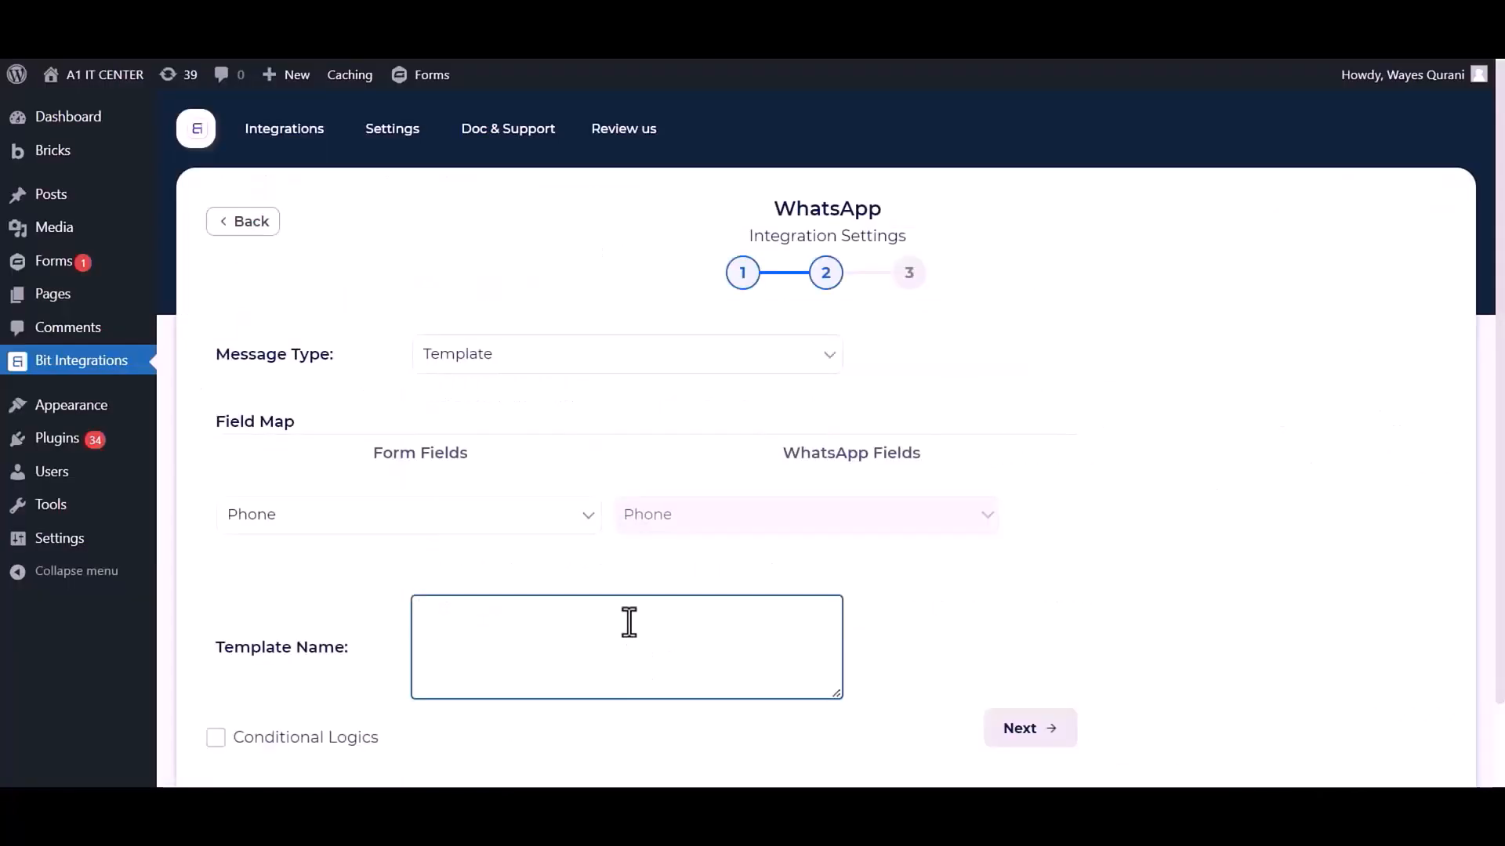
# In Bit Integrations, paste hello_world as the template name, then finish and save the WhatsApp integration.
pyautogui.click(630, 622)
pyautogui.hotkey('ctrl', 'v')
pyautogui.click(895, 606)
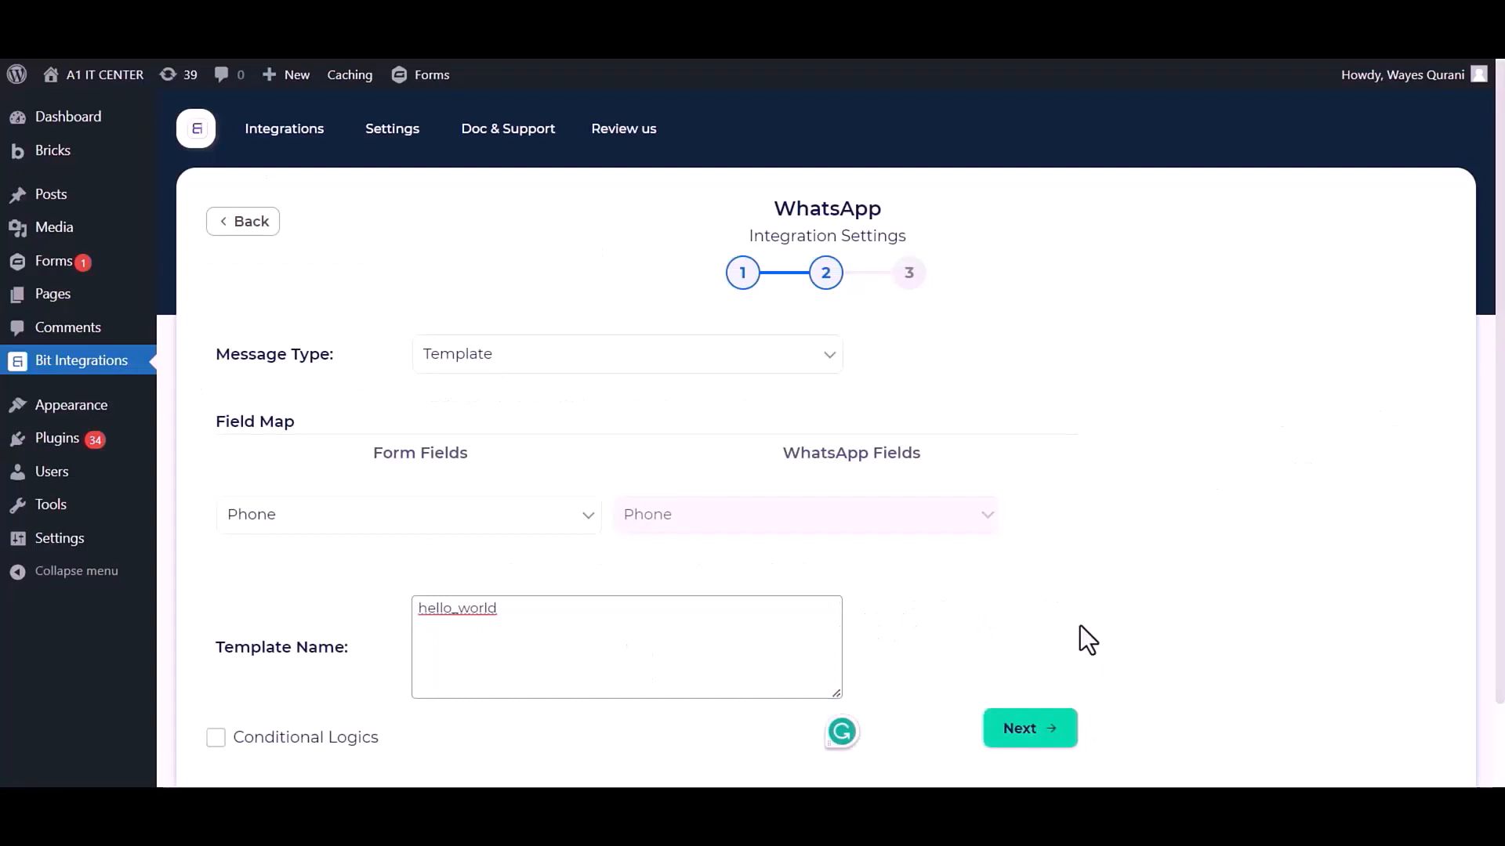
pyautogui.click(1050, 735)
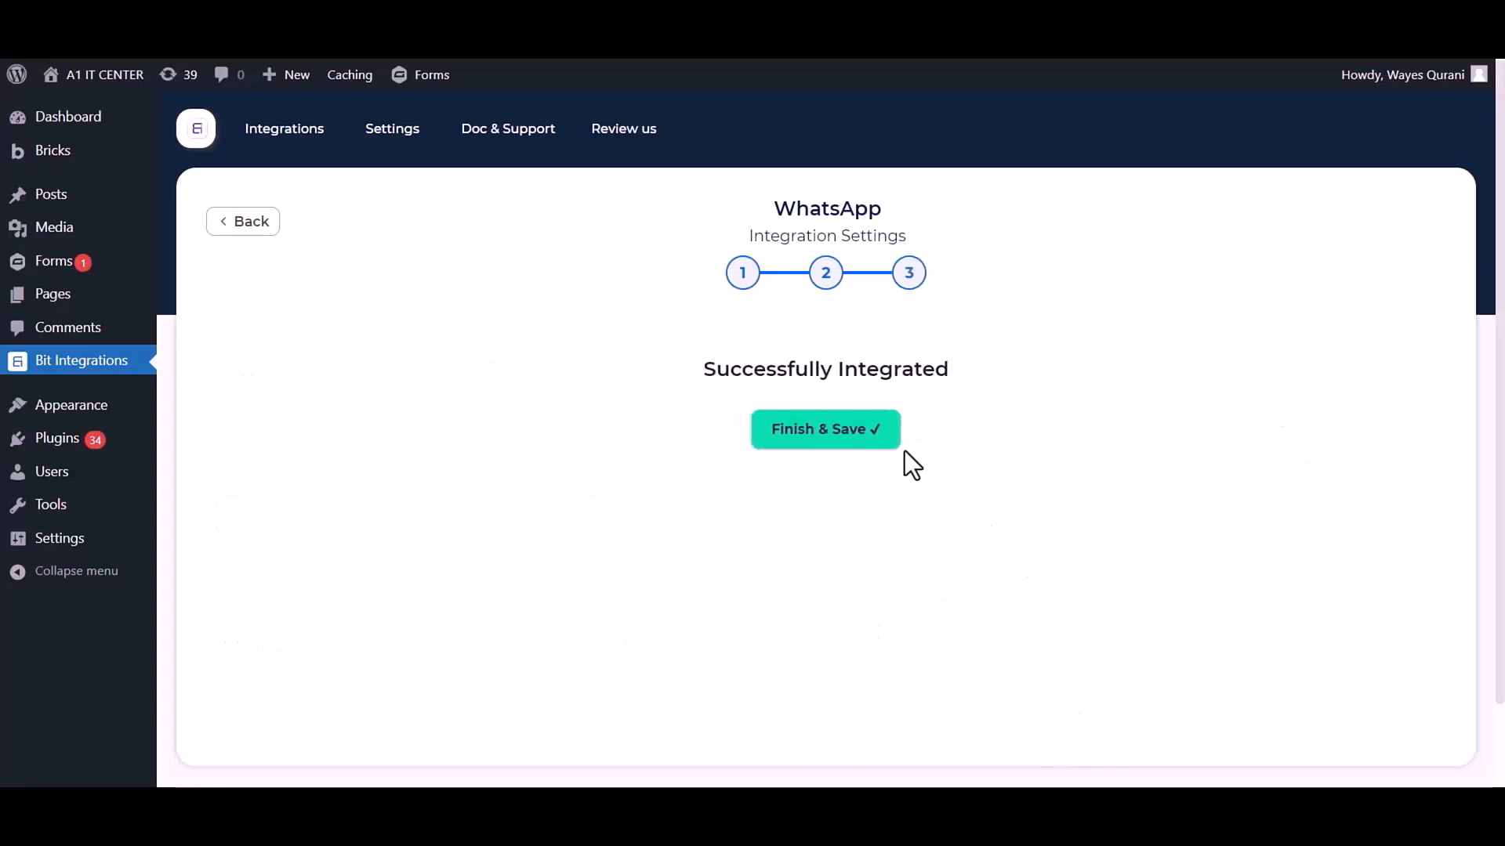
pyautogui.click(820, 446)
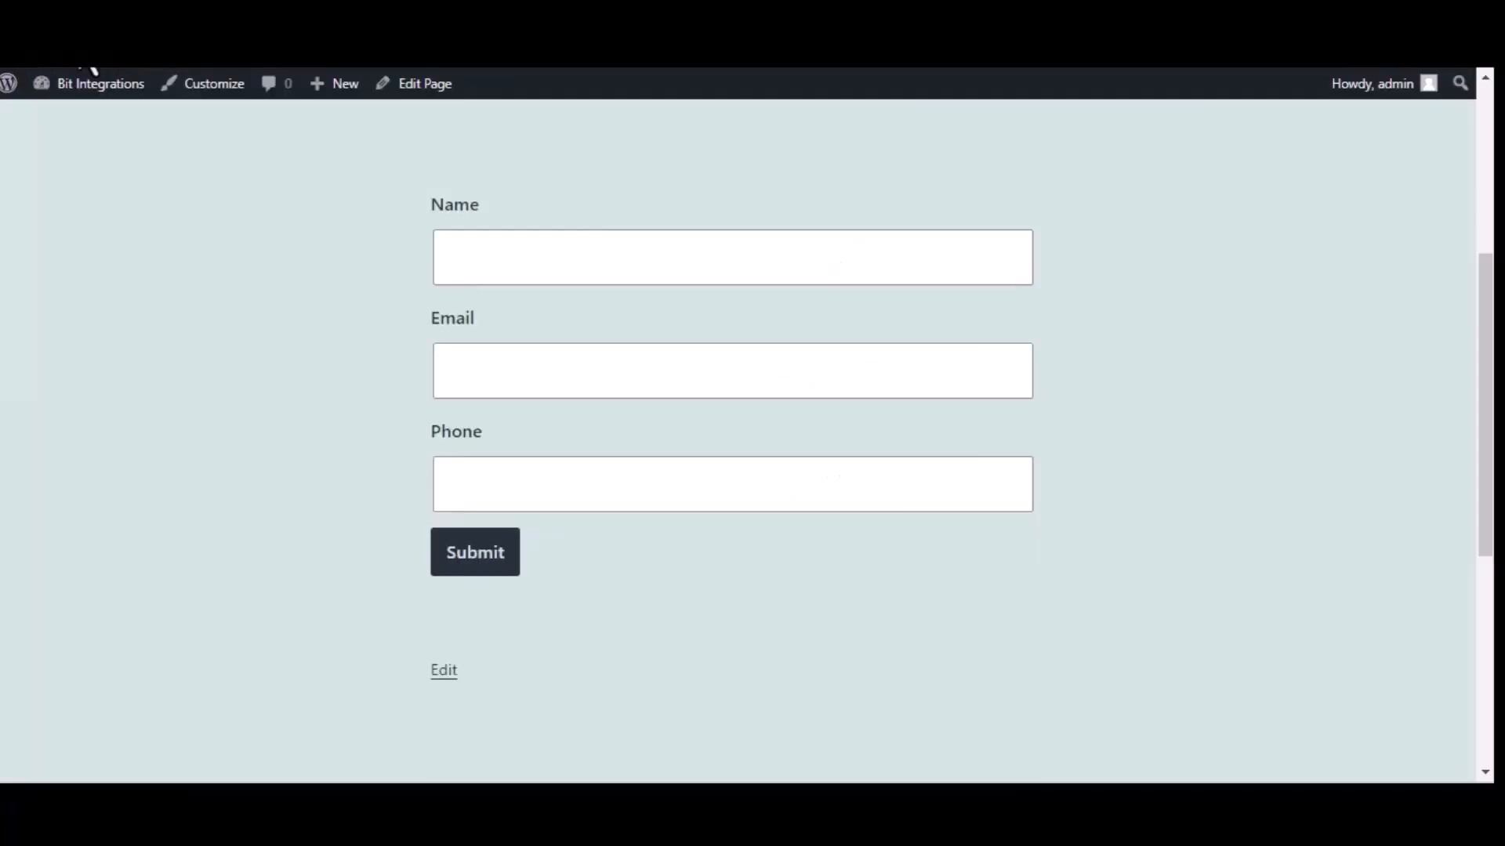
# Submit a test entry in the website form with the name Bit Integrations, a contact e-mail and a phone number.
pyautogui.click(591, 248)
pyautogui.write('Bit ')
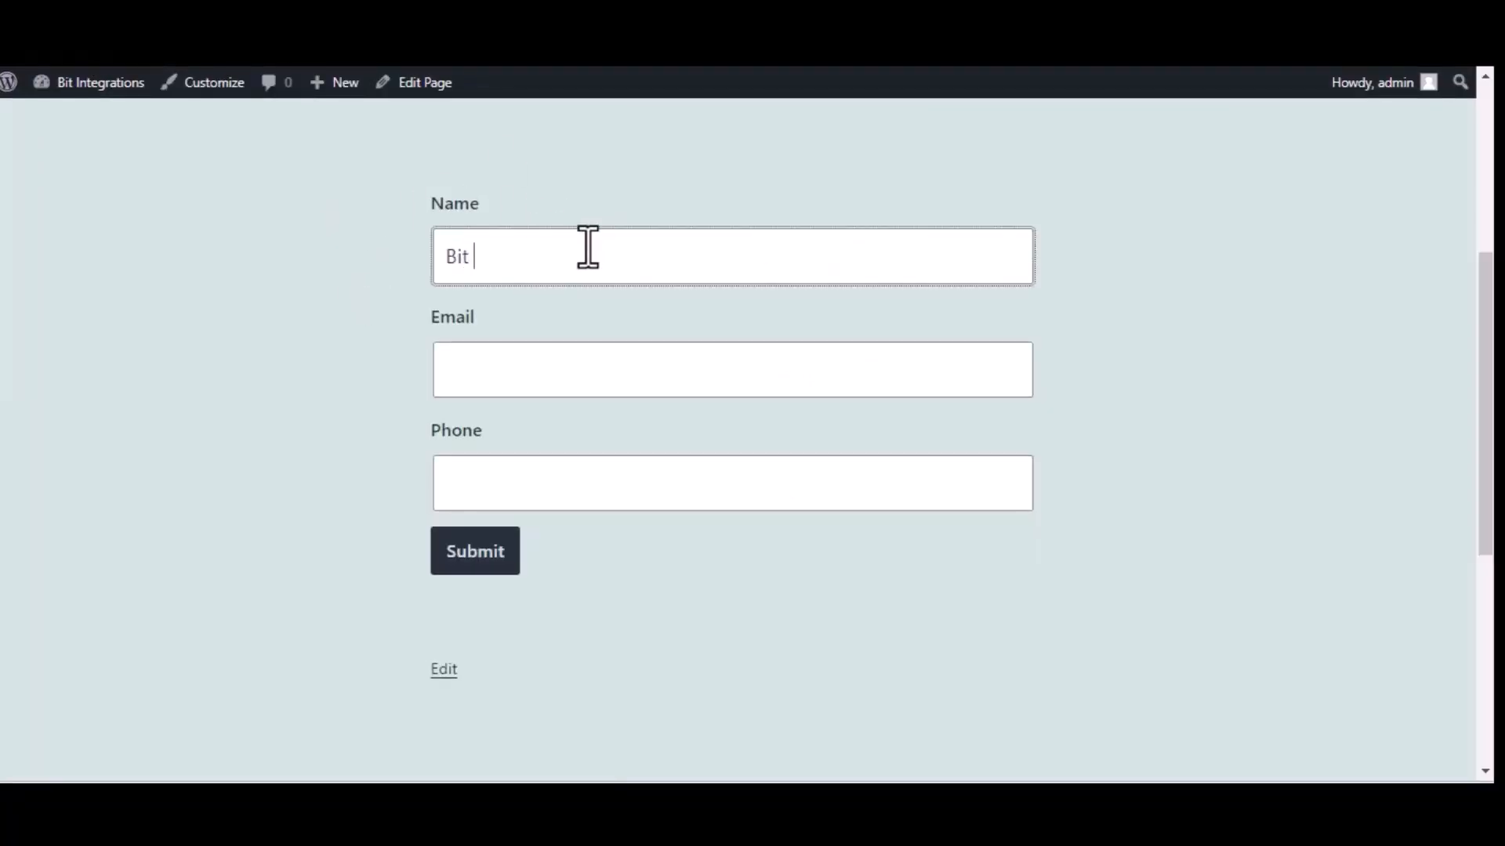
pyautogui.write('Intergrations')
pyautogui.click(578, 384)
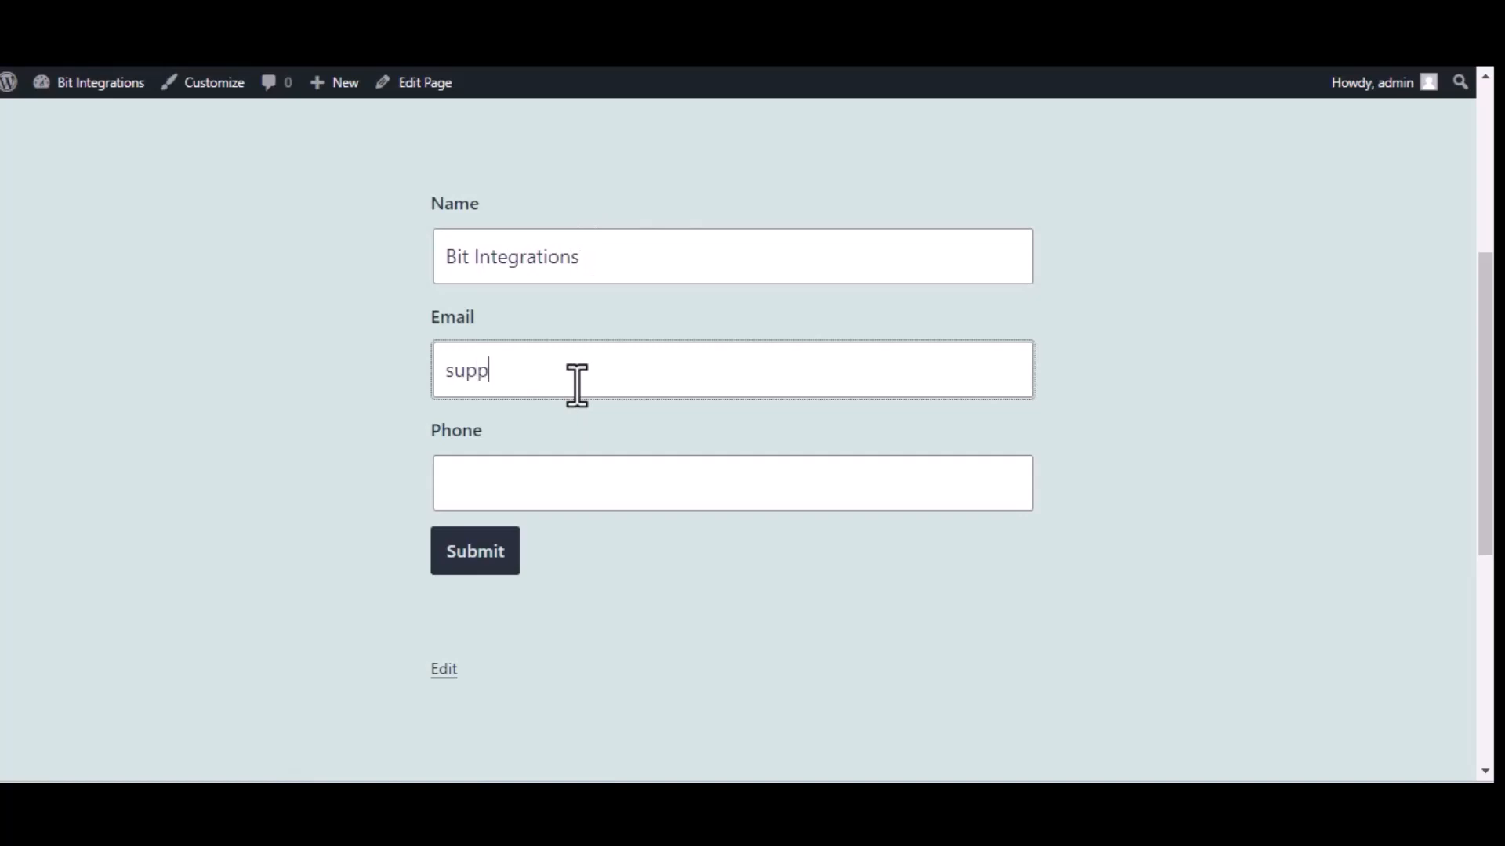
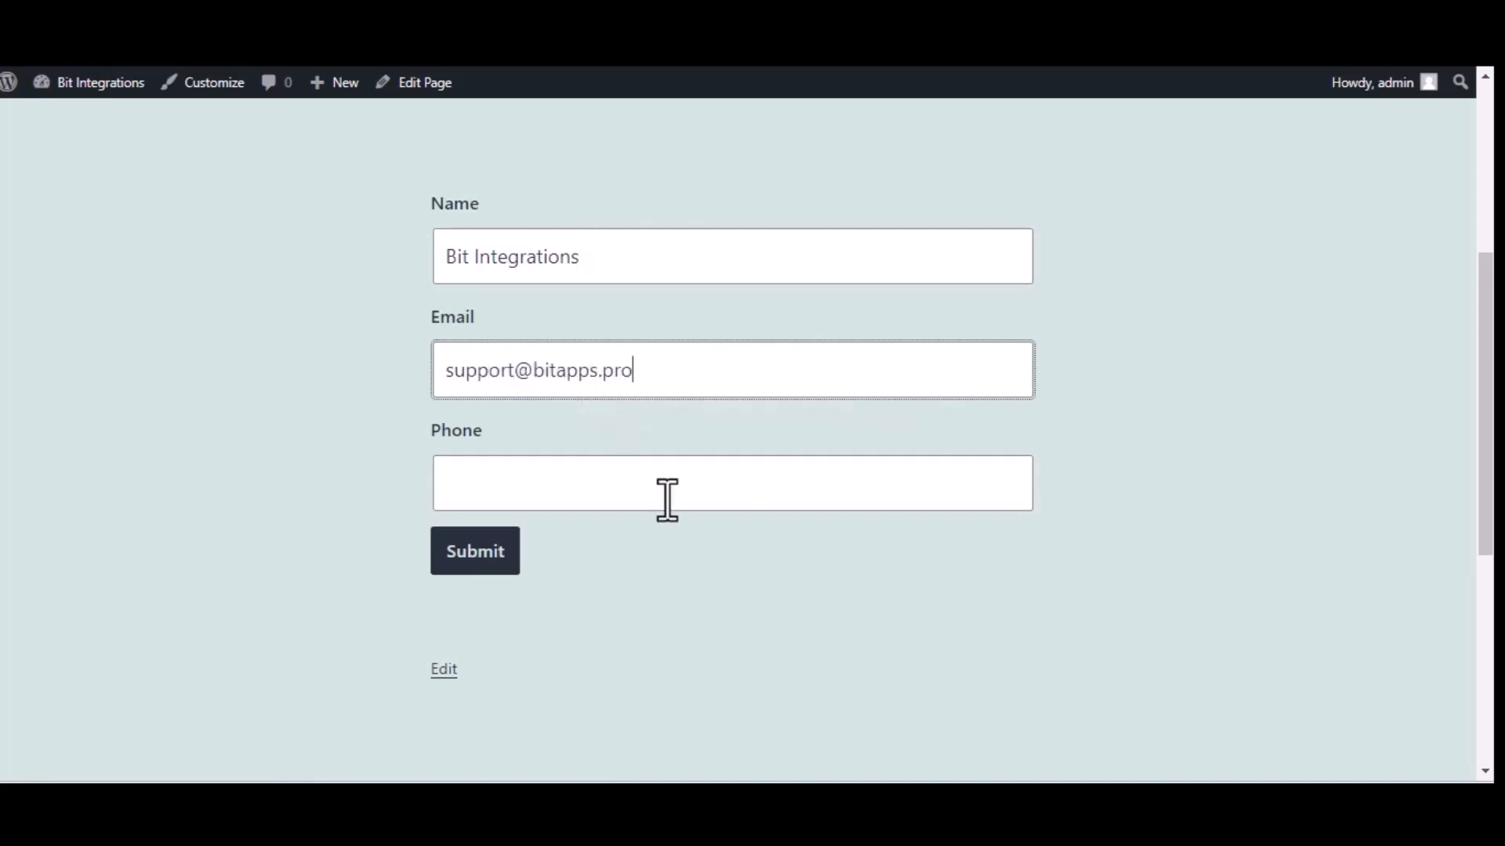
pyautogui.click(667, 499)
pyautogui.write('444555666')
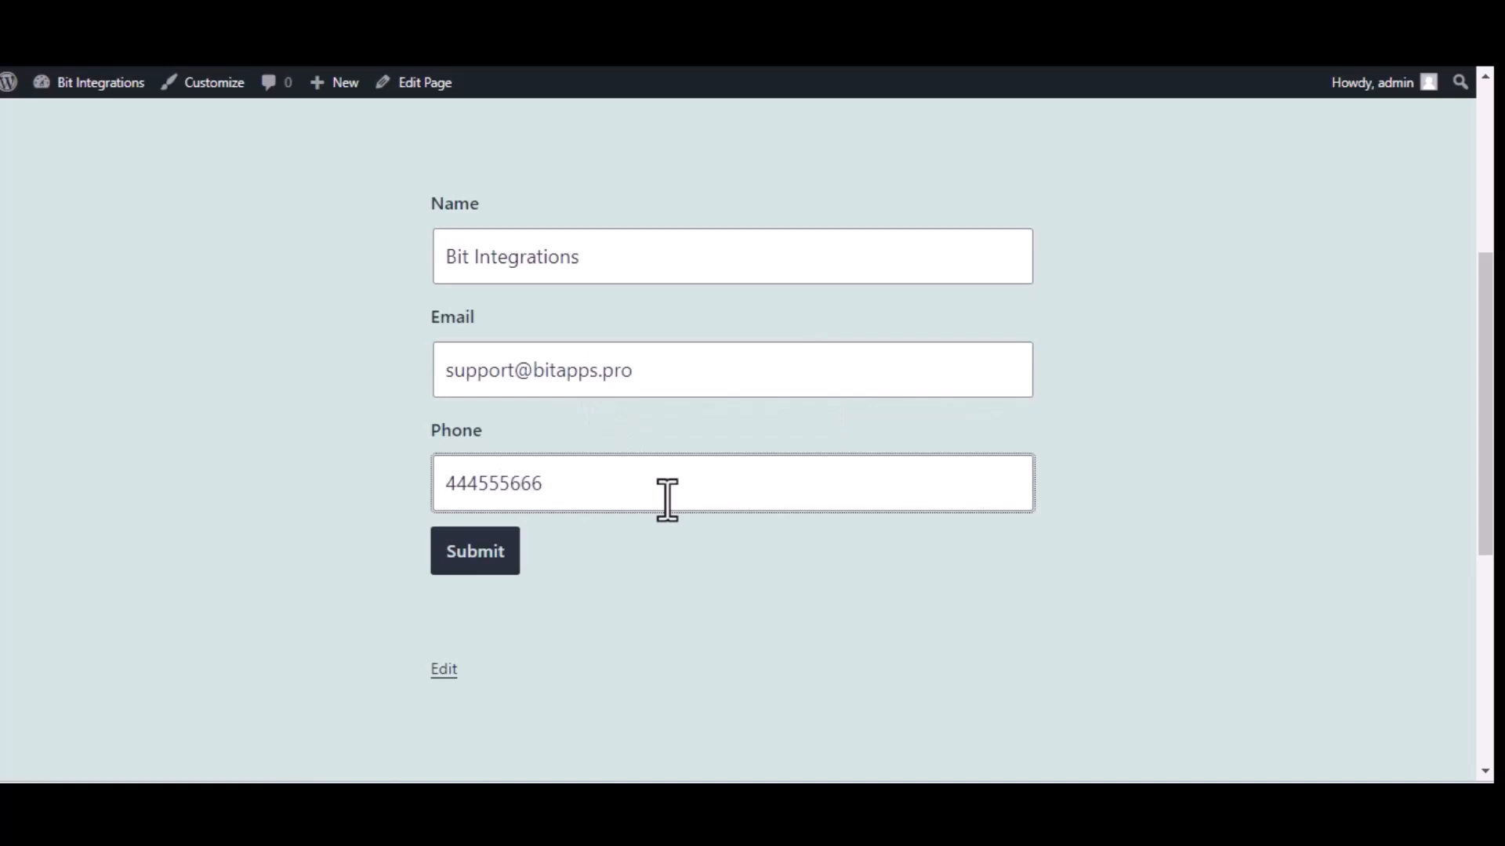
pyautogui.click(475, 552)
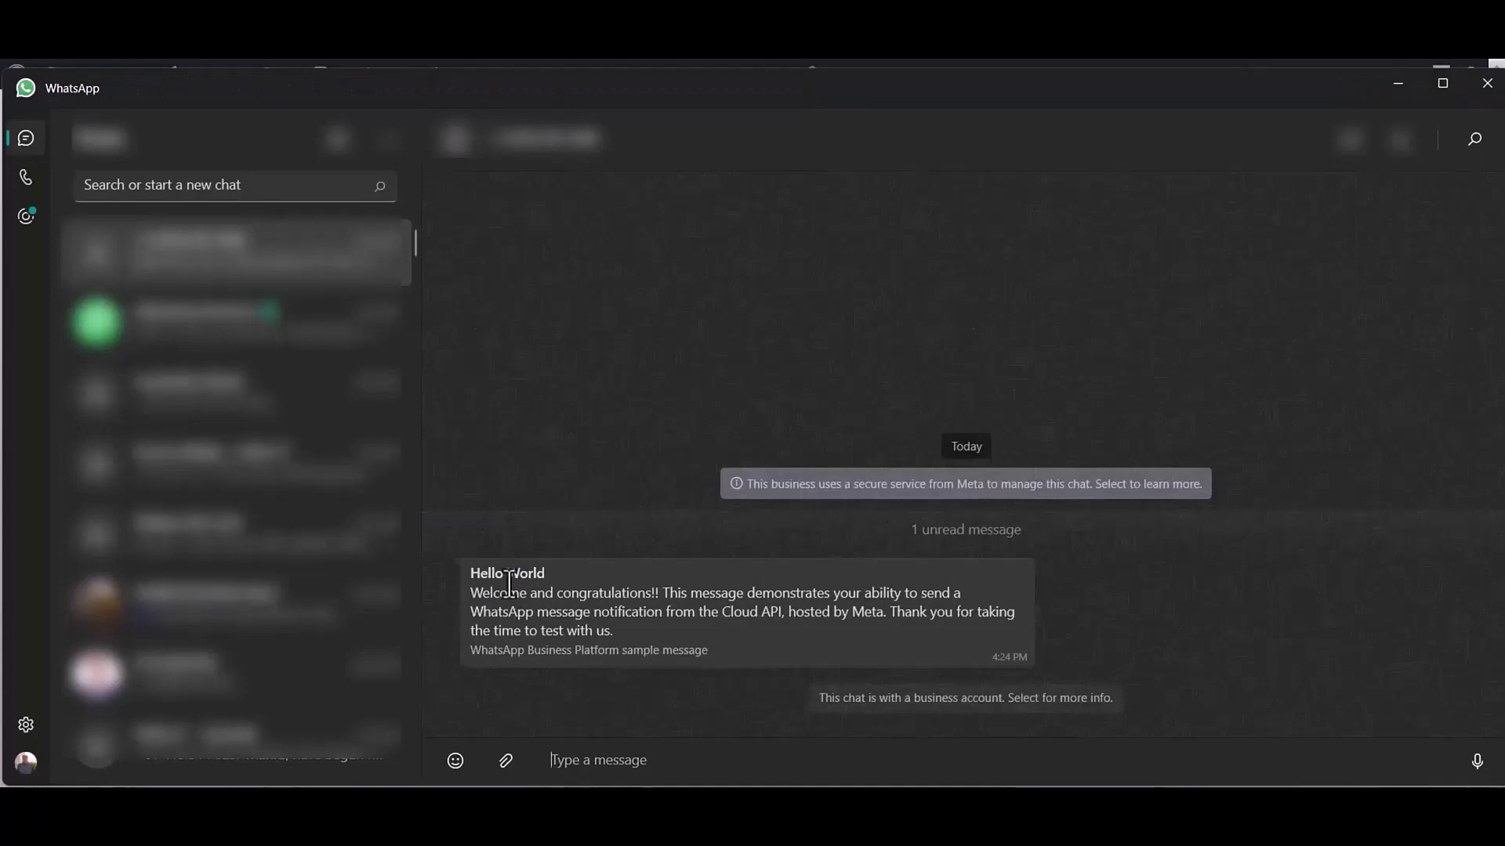
# Compare the message received in WhatsApp with the preview of the hello_world template in Meta.
pyautogui.moveTo(471, 573); pyautogui.dragTo(757, 644)
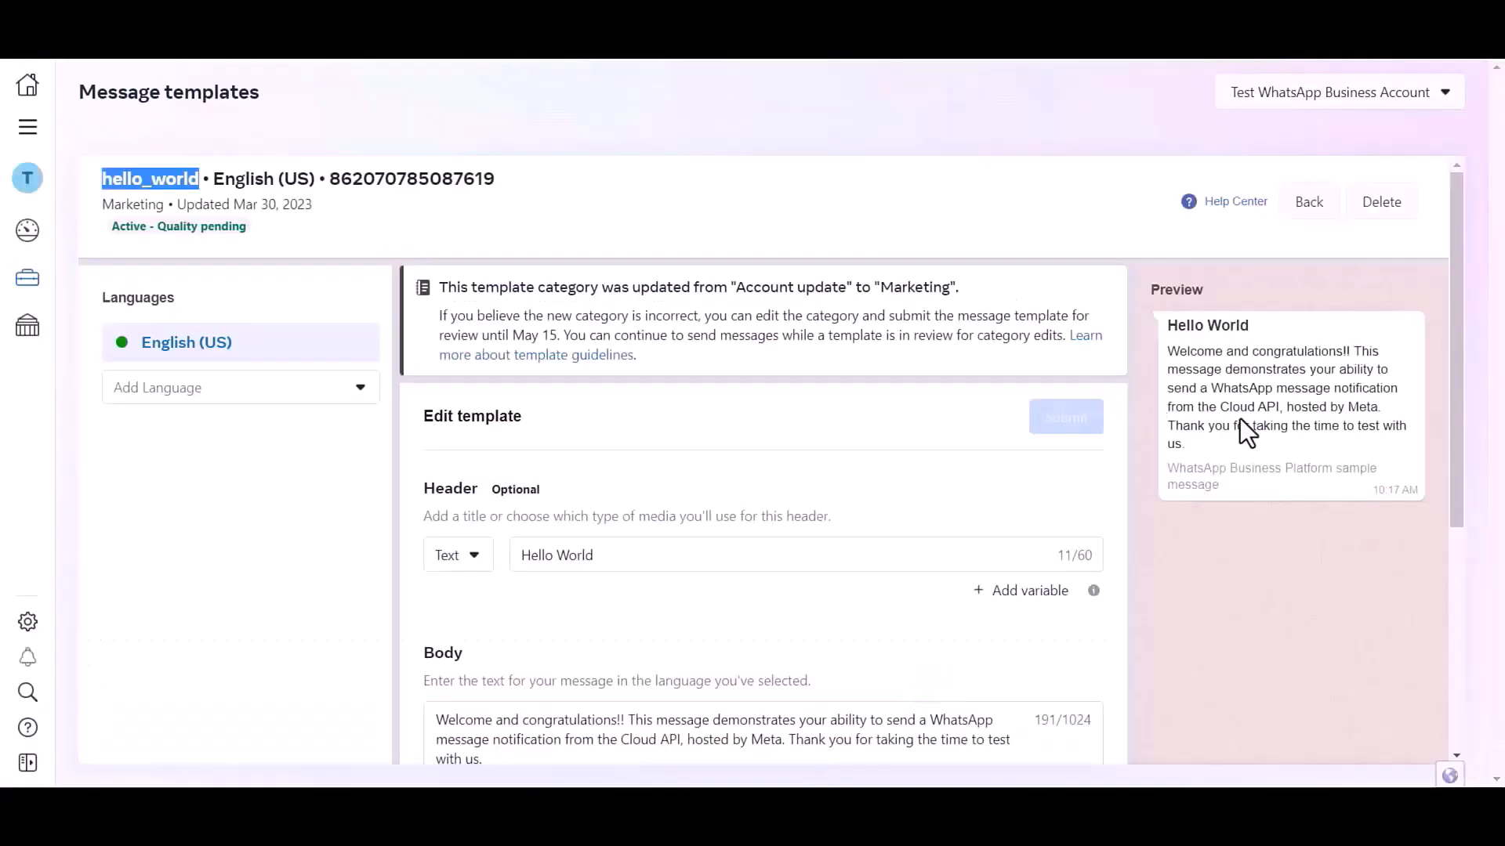
pyautogui.click(1269, 436)
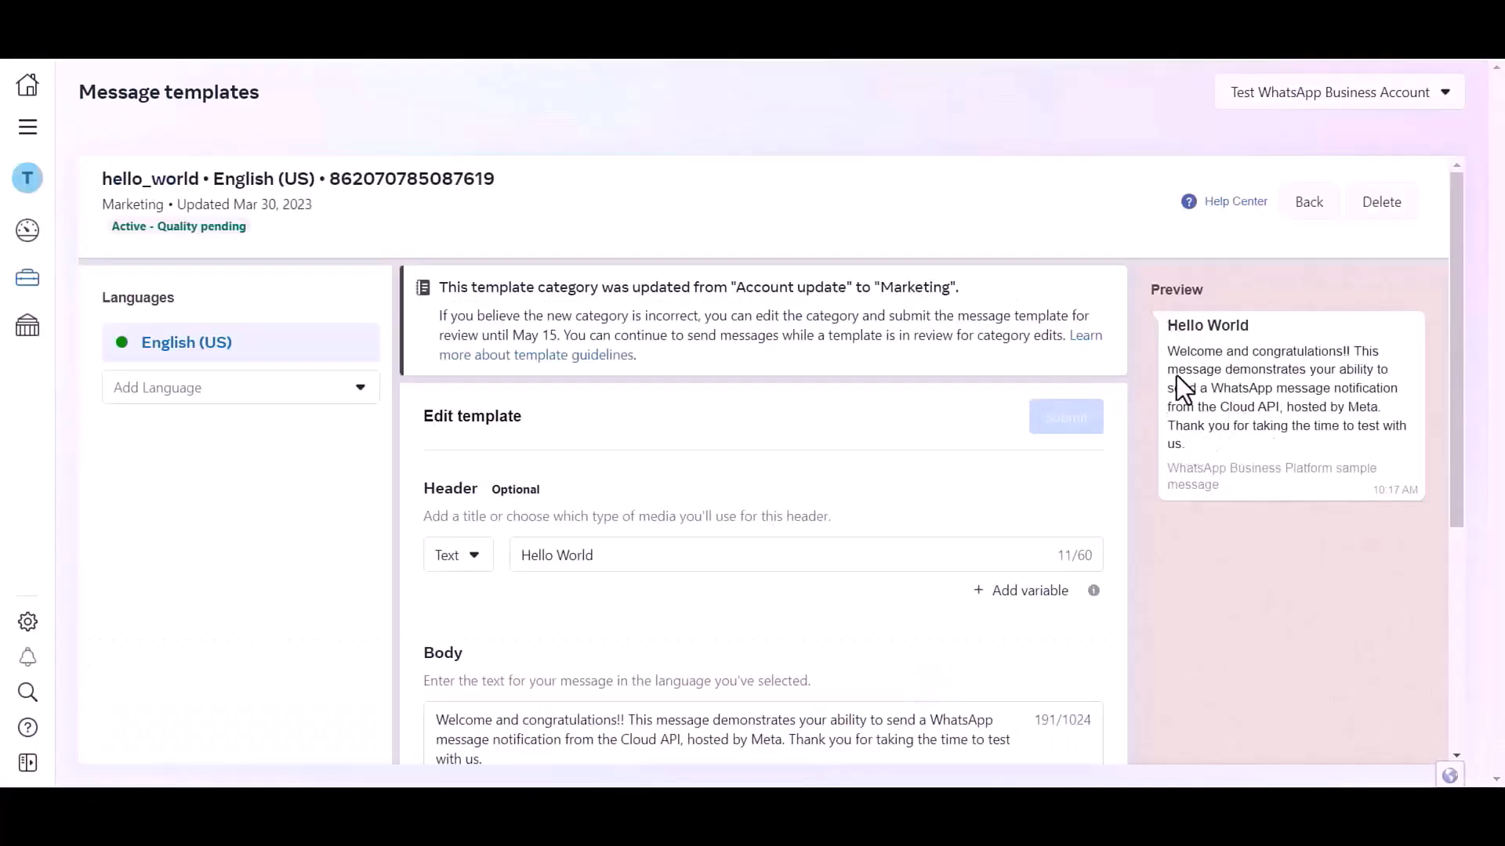